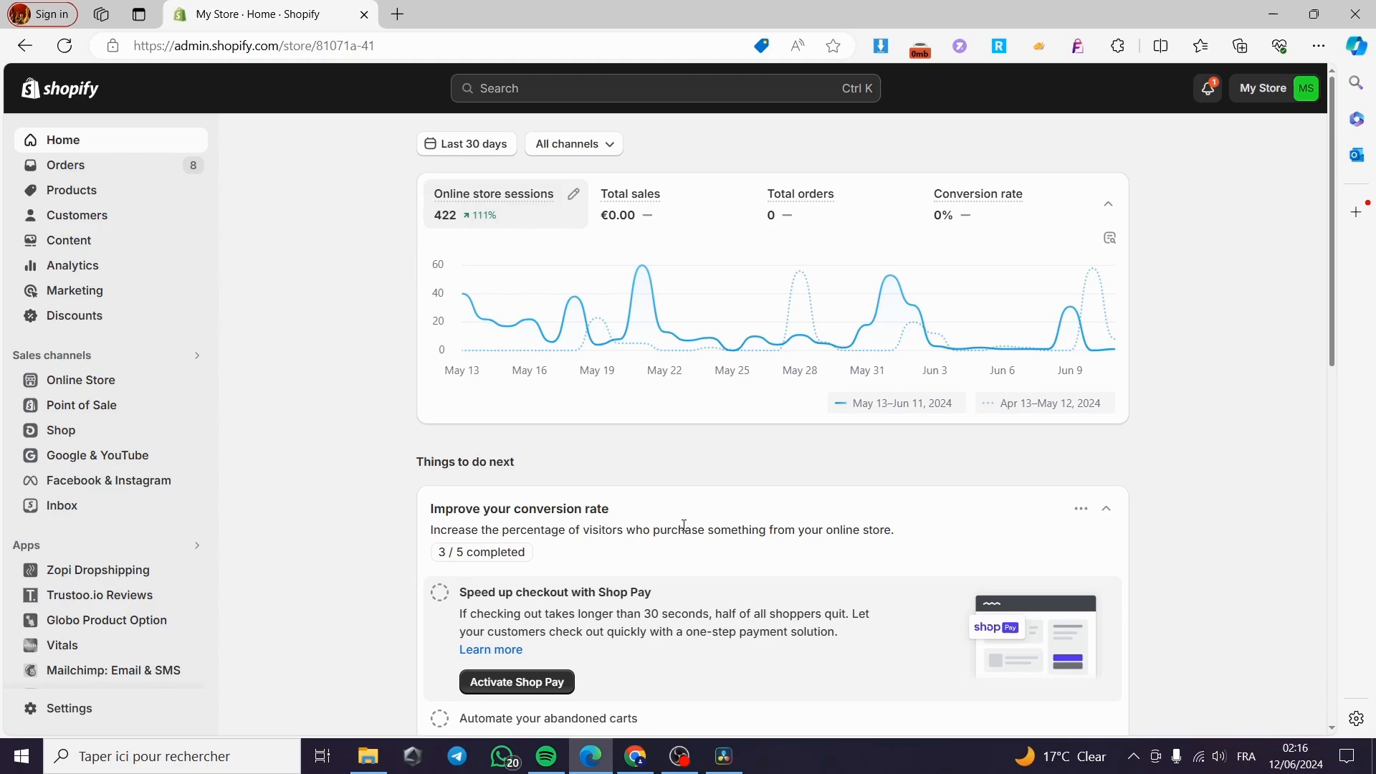
Open the Craft theme of the online store for customization and close the chat popup in the preview
click(85, 388)
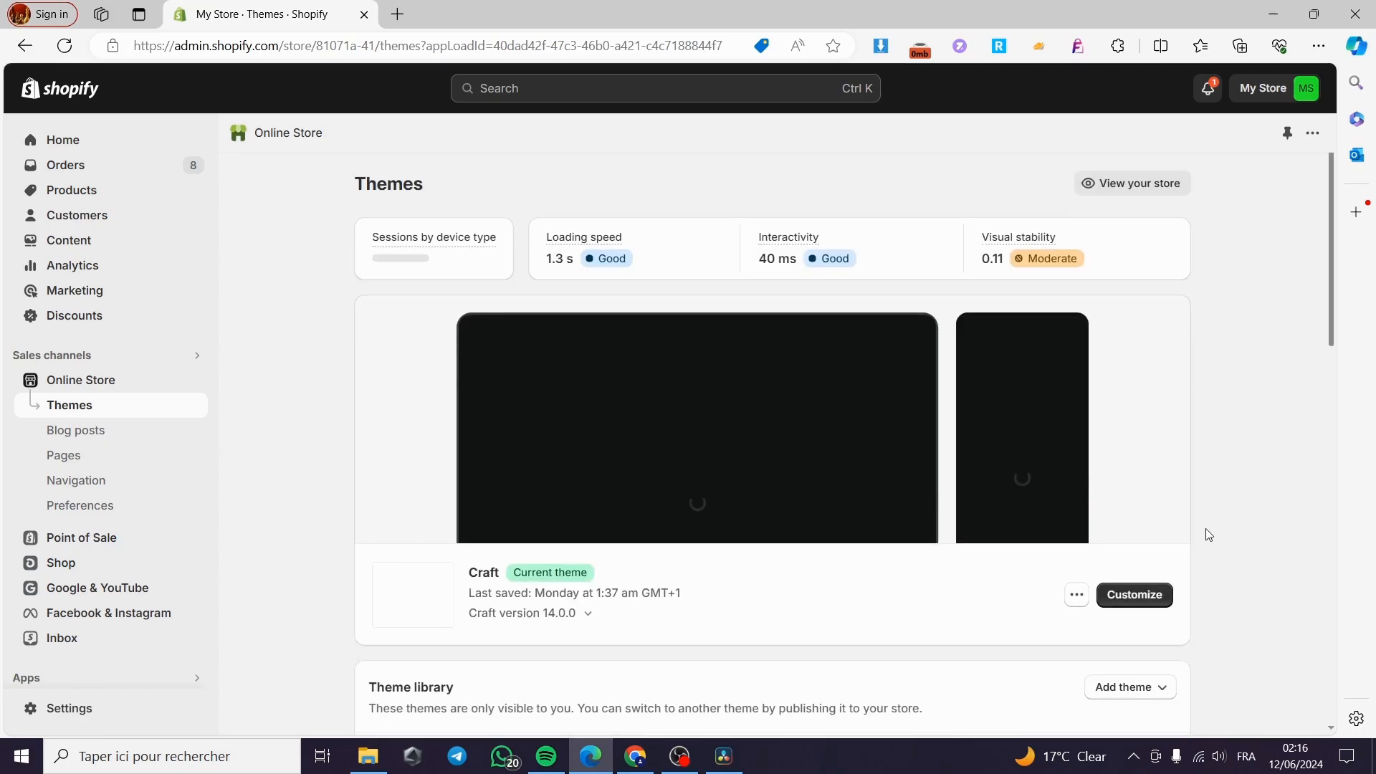
scroll(1142, 471, down, 2)
click(1147, 422)
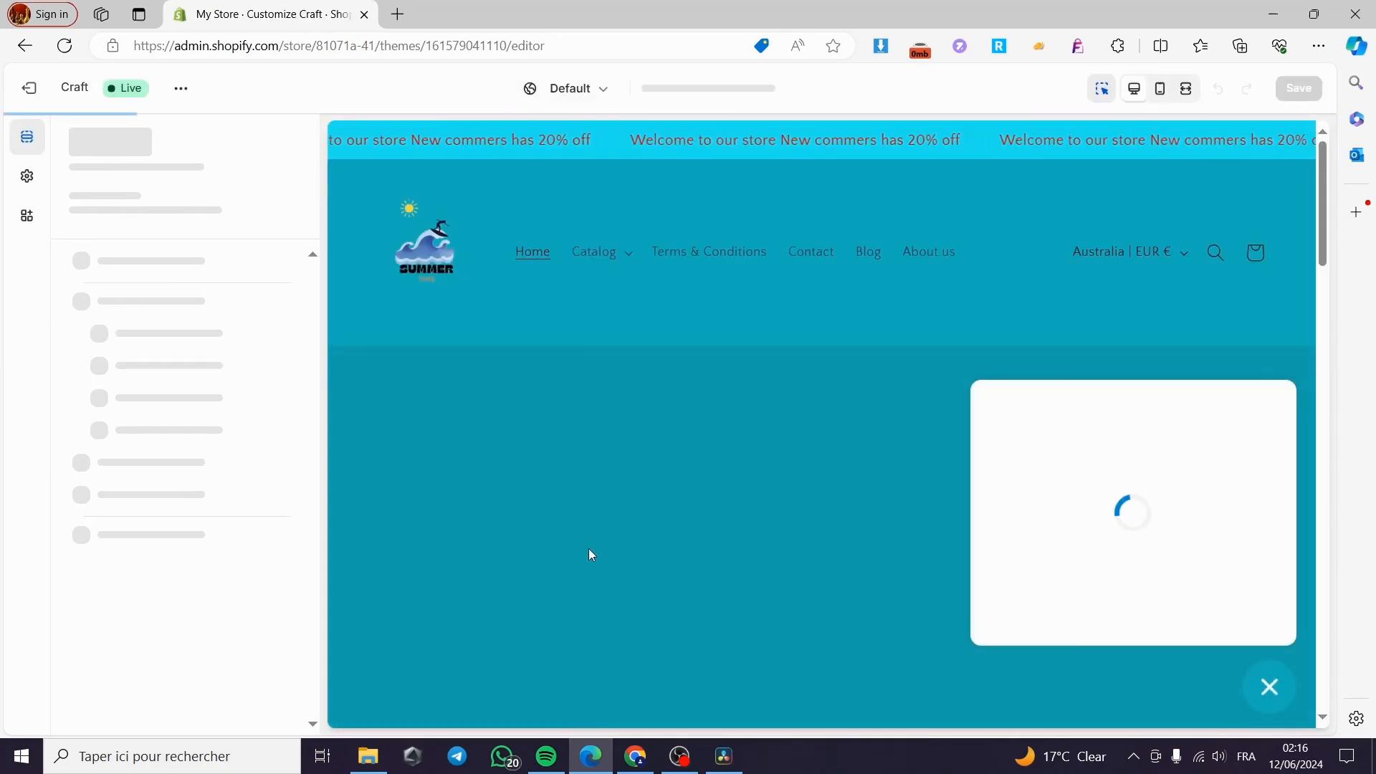
click(1267, 687)
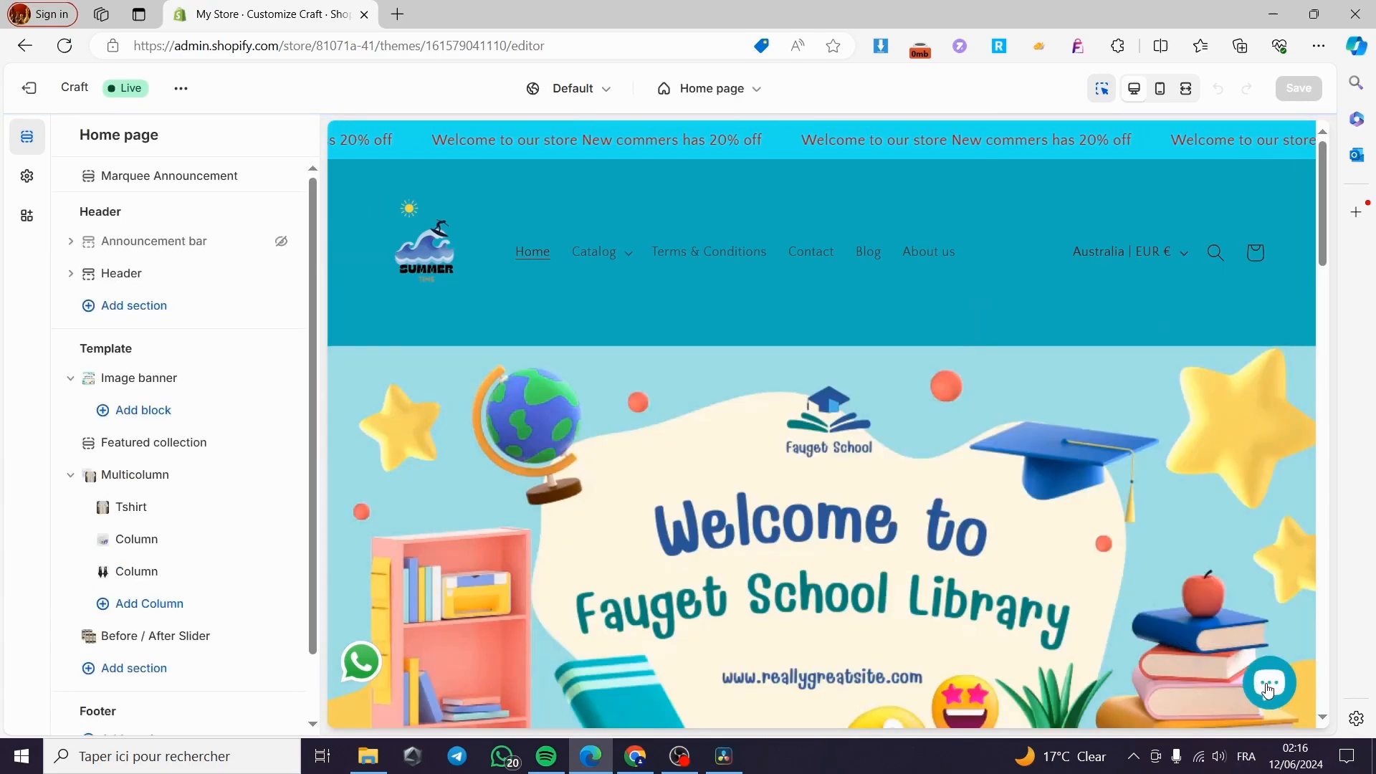
Create a new product template named "tshirt for summer" based on Default product
click(760, 91)
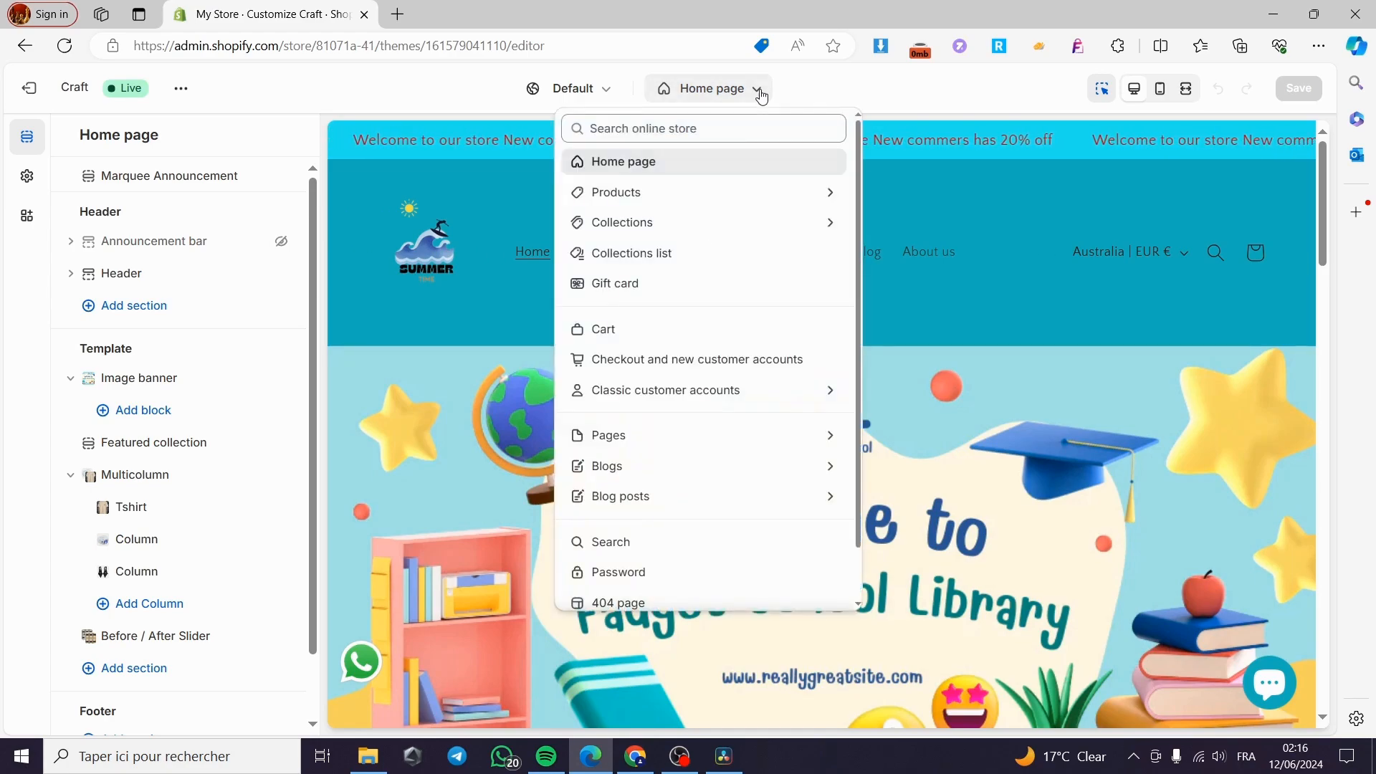
click(616, 194)
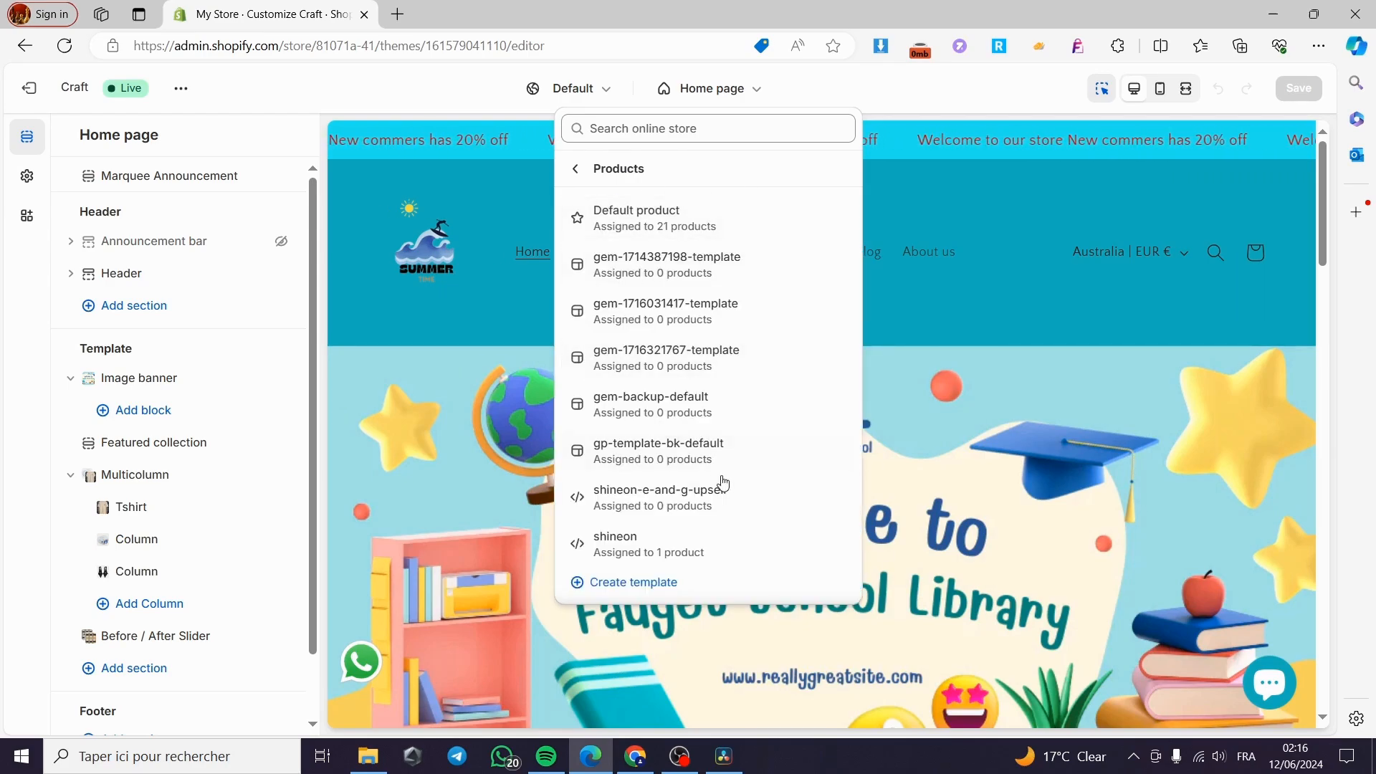
click(616, 583)
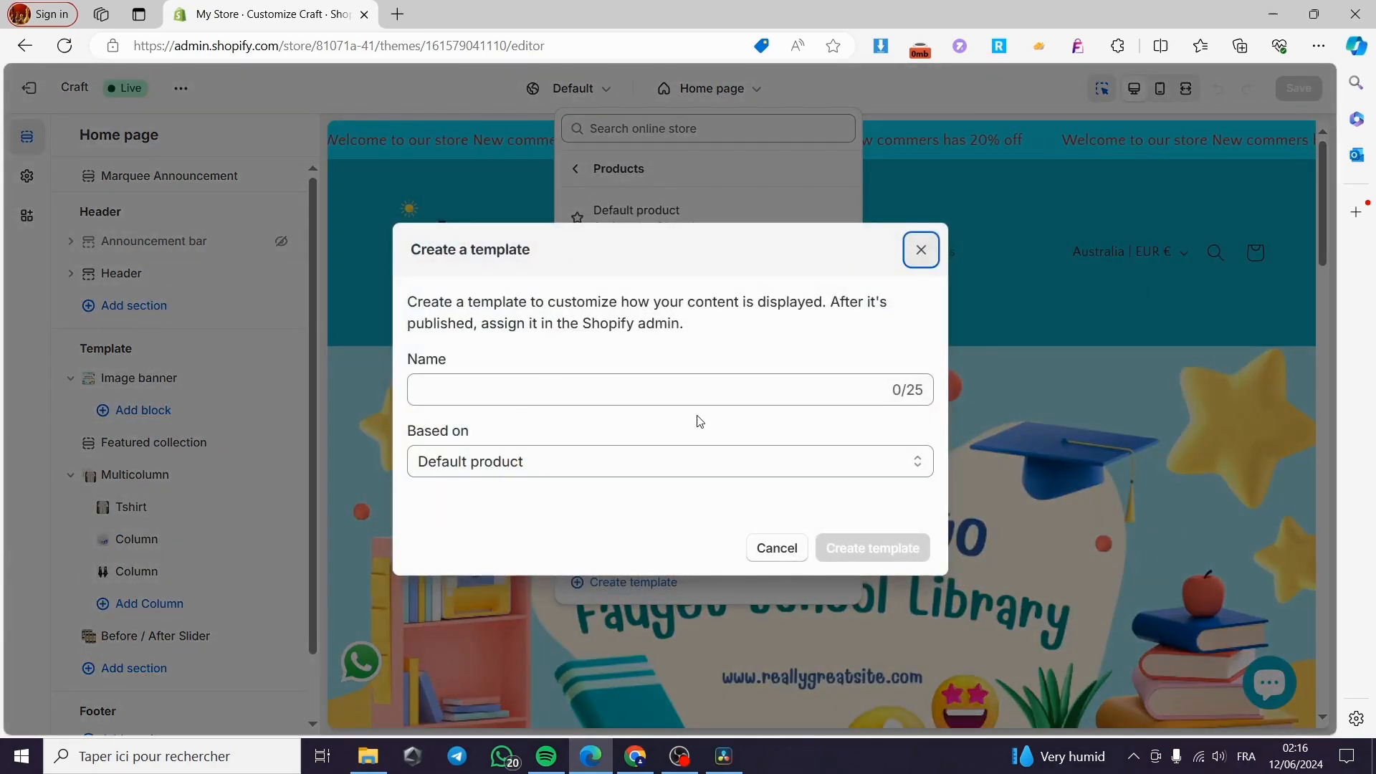
click(509, 385)
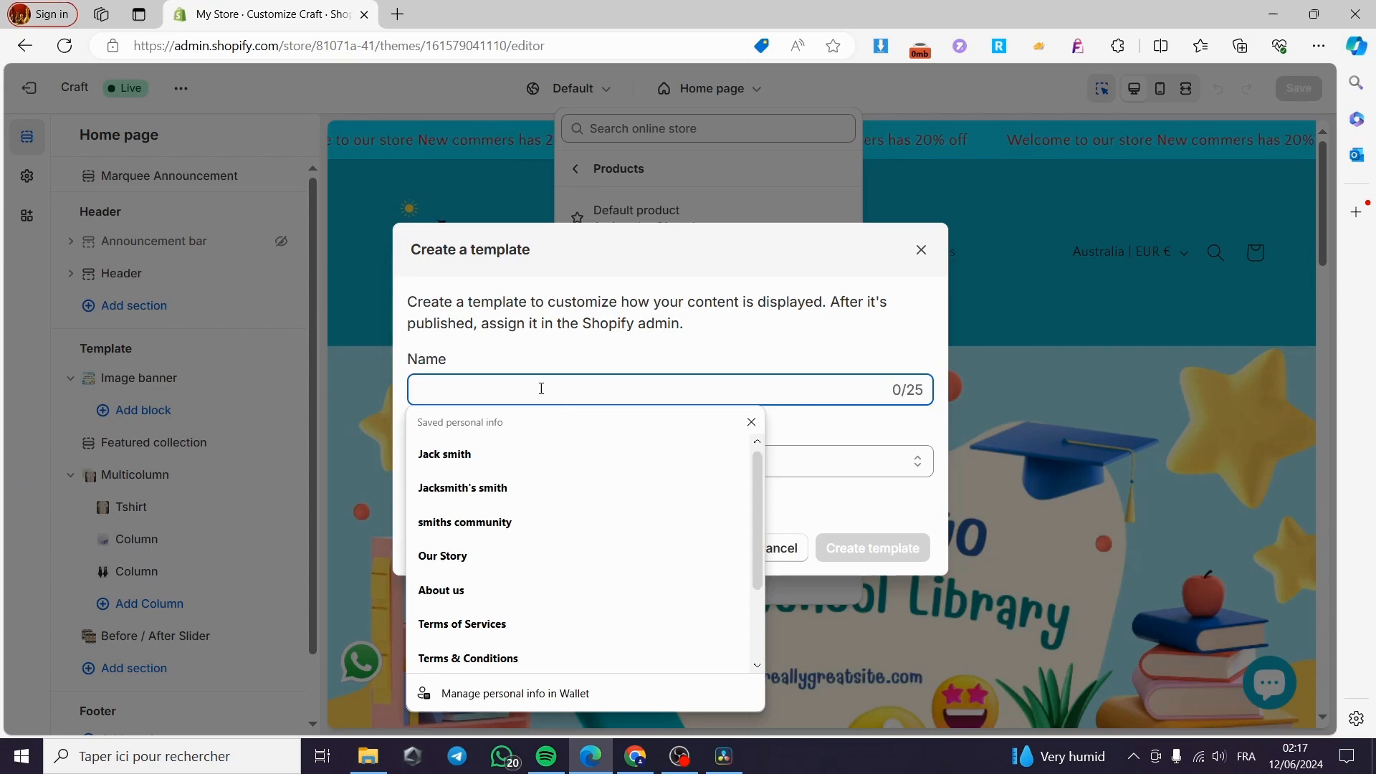
text(ths)
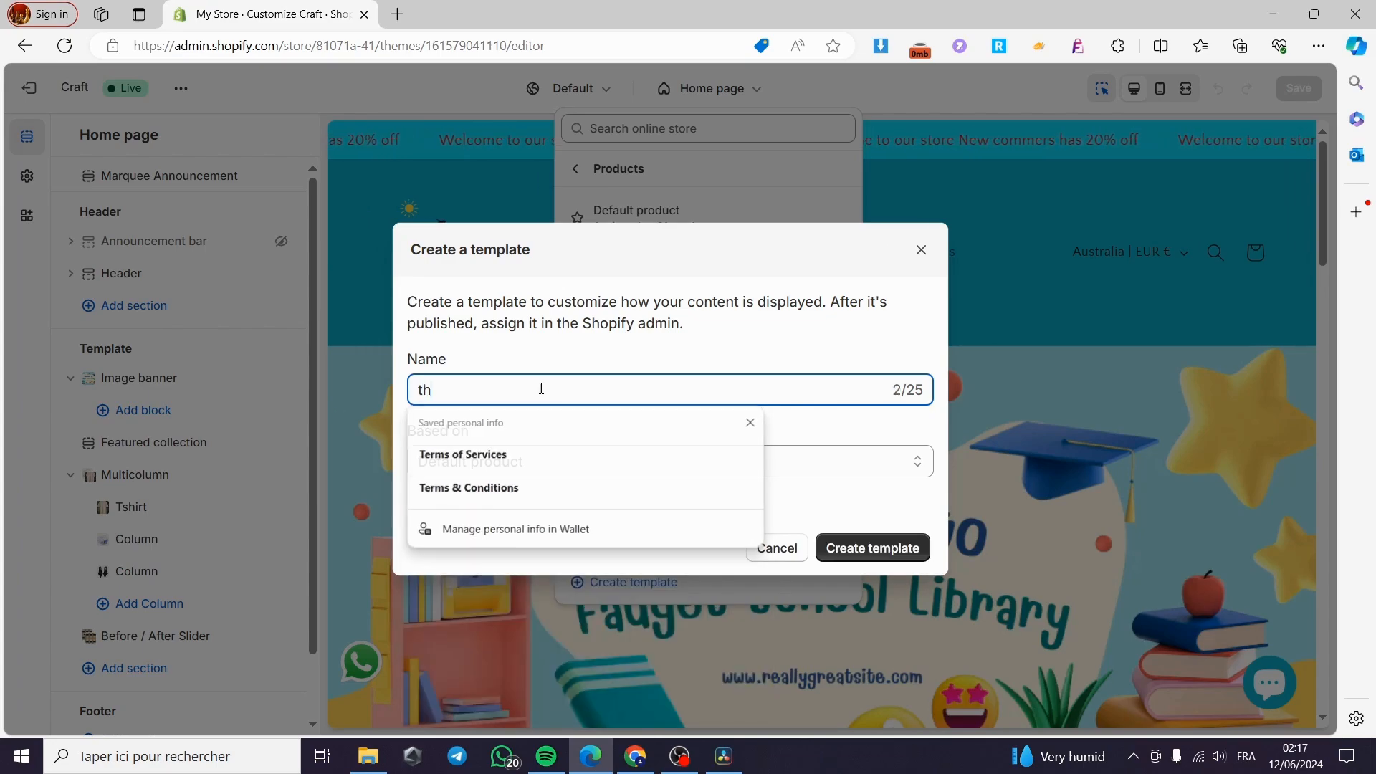
key(BackSpace)
text(shirt for summer)
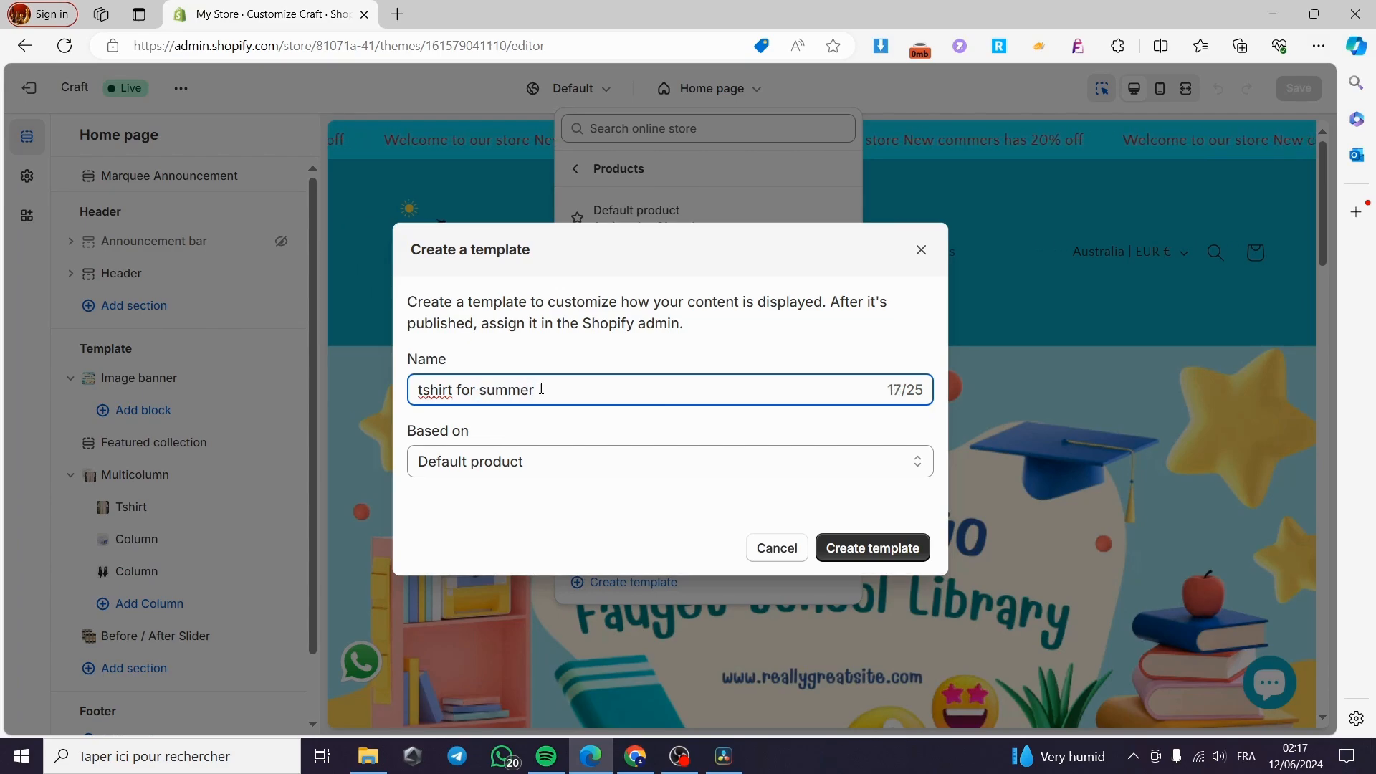
click(520, 465)
click(466, 466)
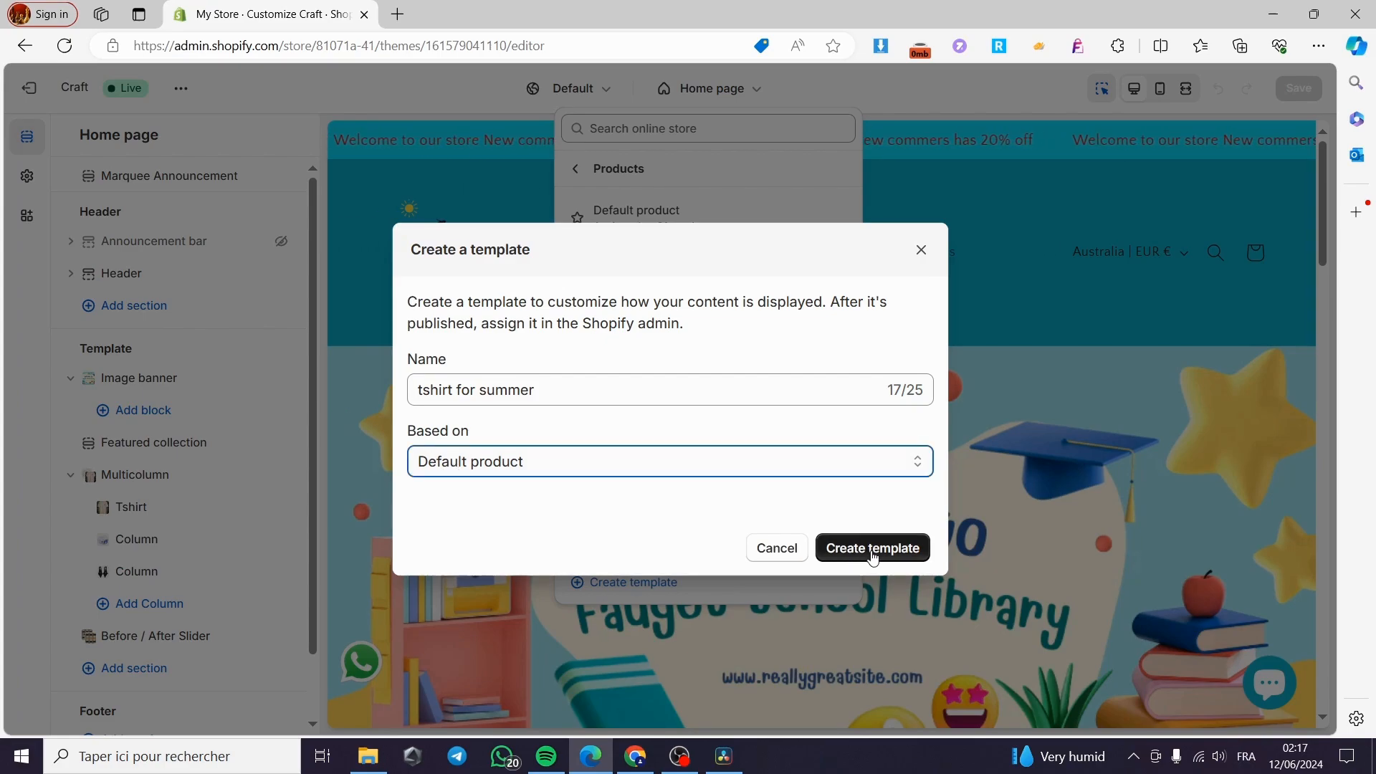
click(873, 553)
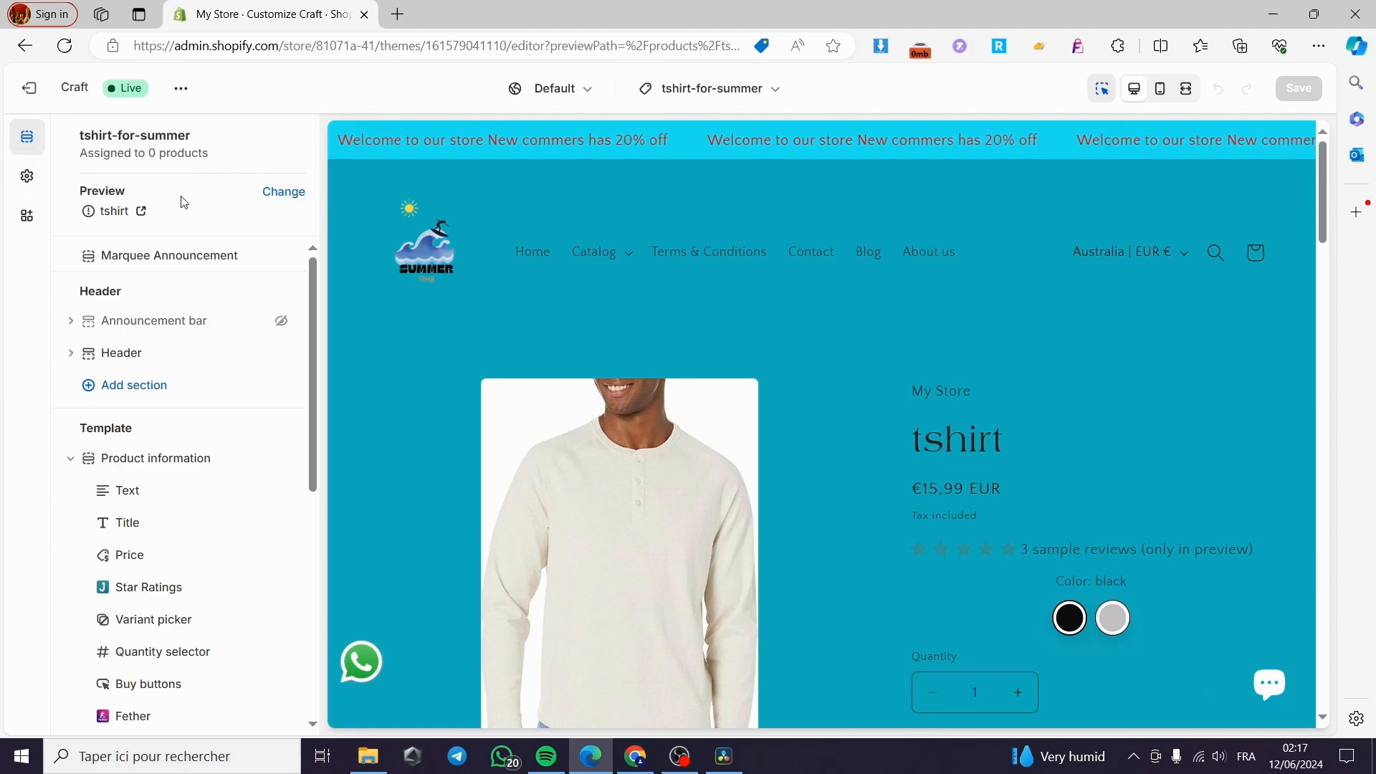
Change the template's preview product to the Manfinity LEGND T-shirt
click(284, 192)
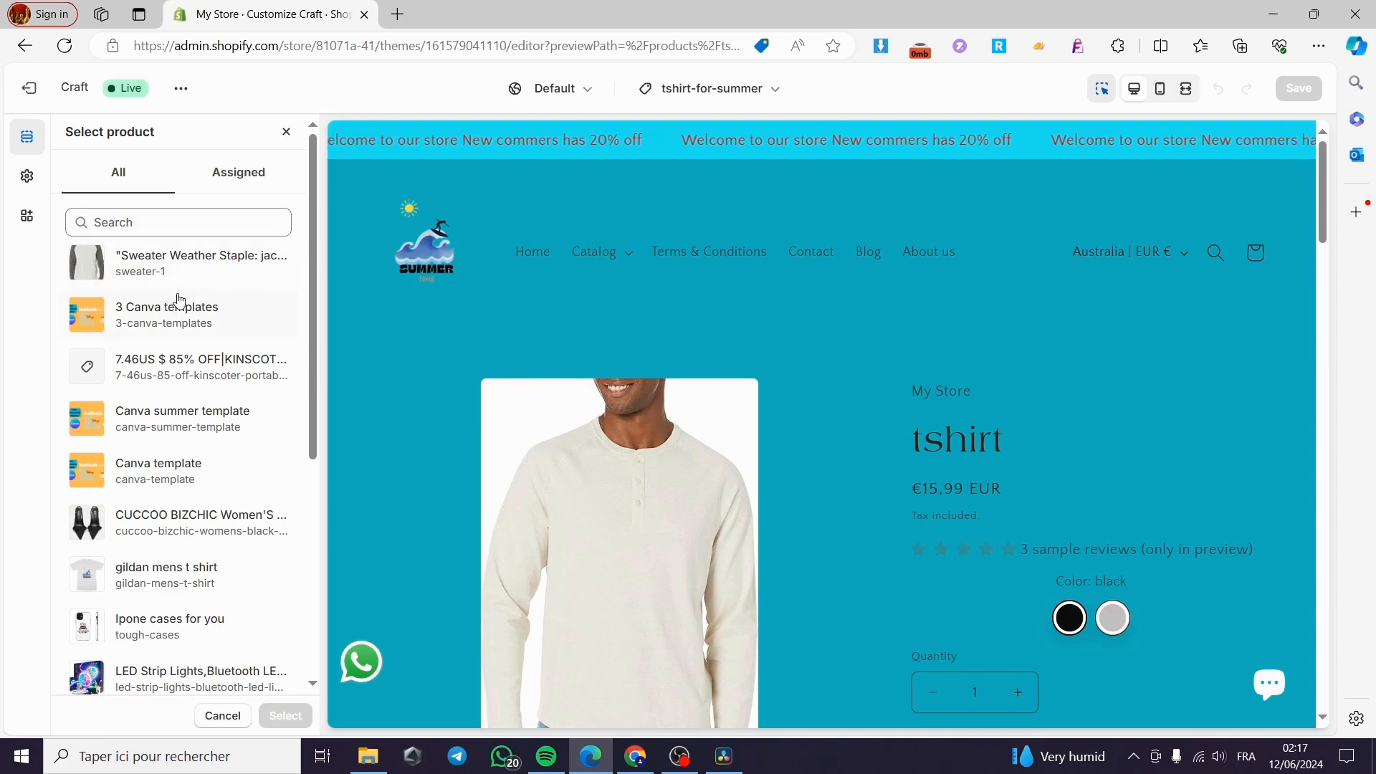
scroll(180, 300, down, 5)
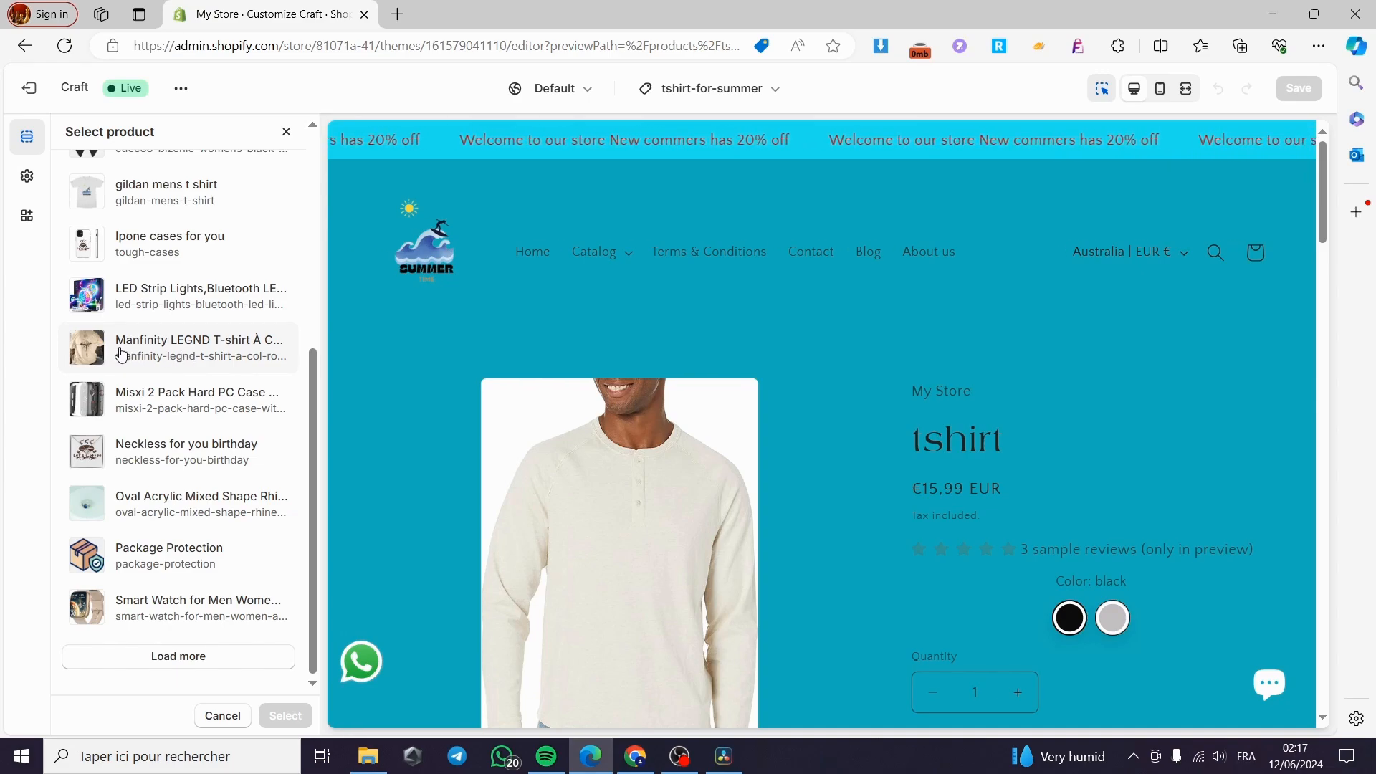
click(171, 353)
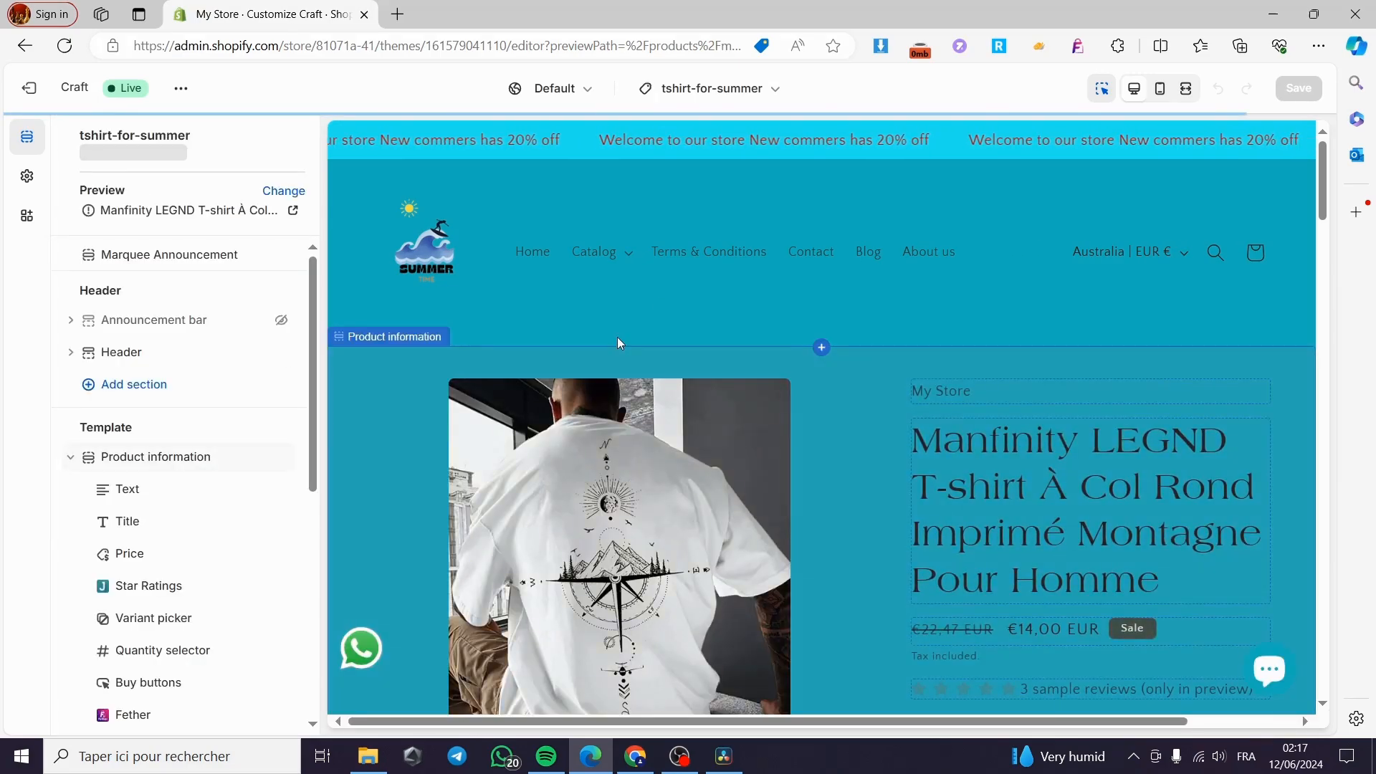
Examine the product page preview down to the customer reviews and the block types available for Product information
scroll(892, 462, down, 3)
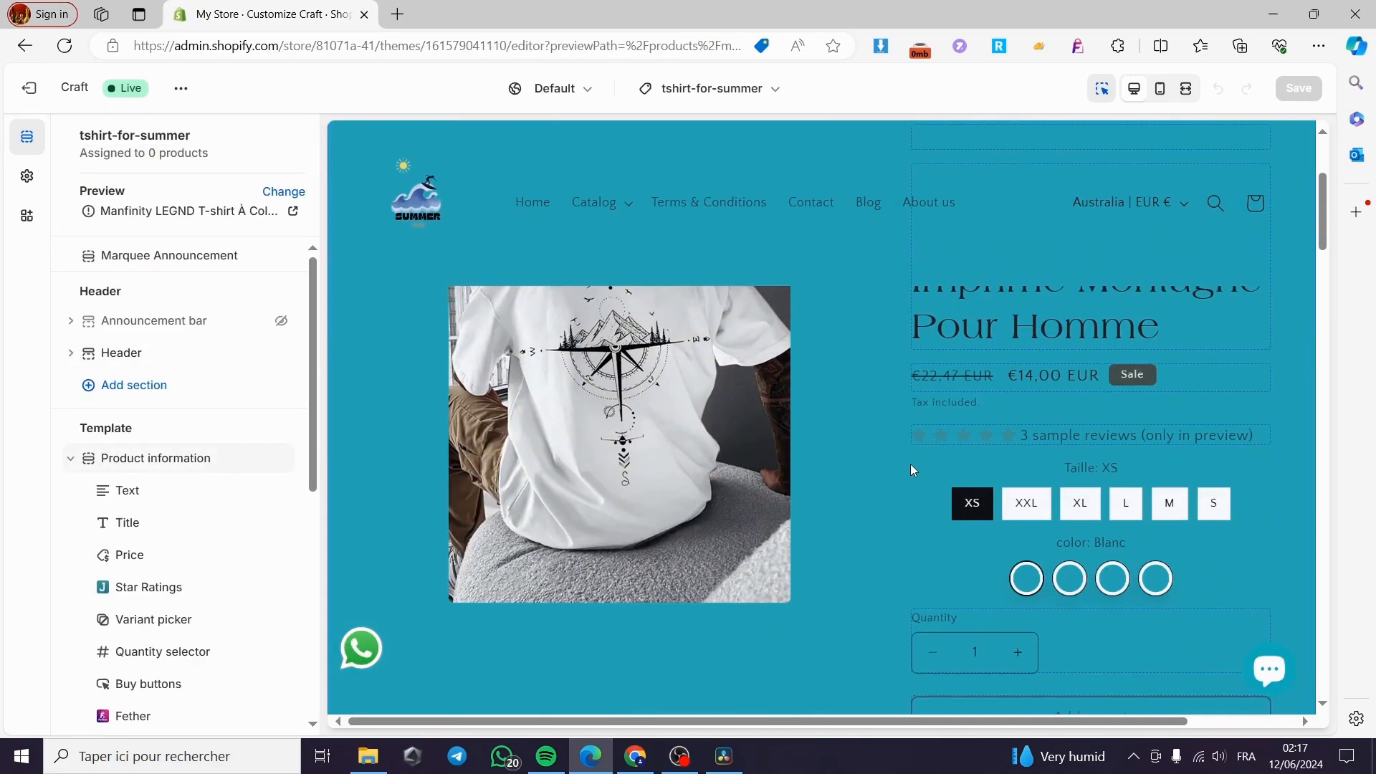
scroll(911, 470, down, 10)
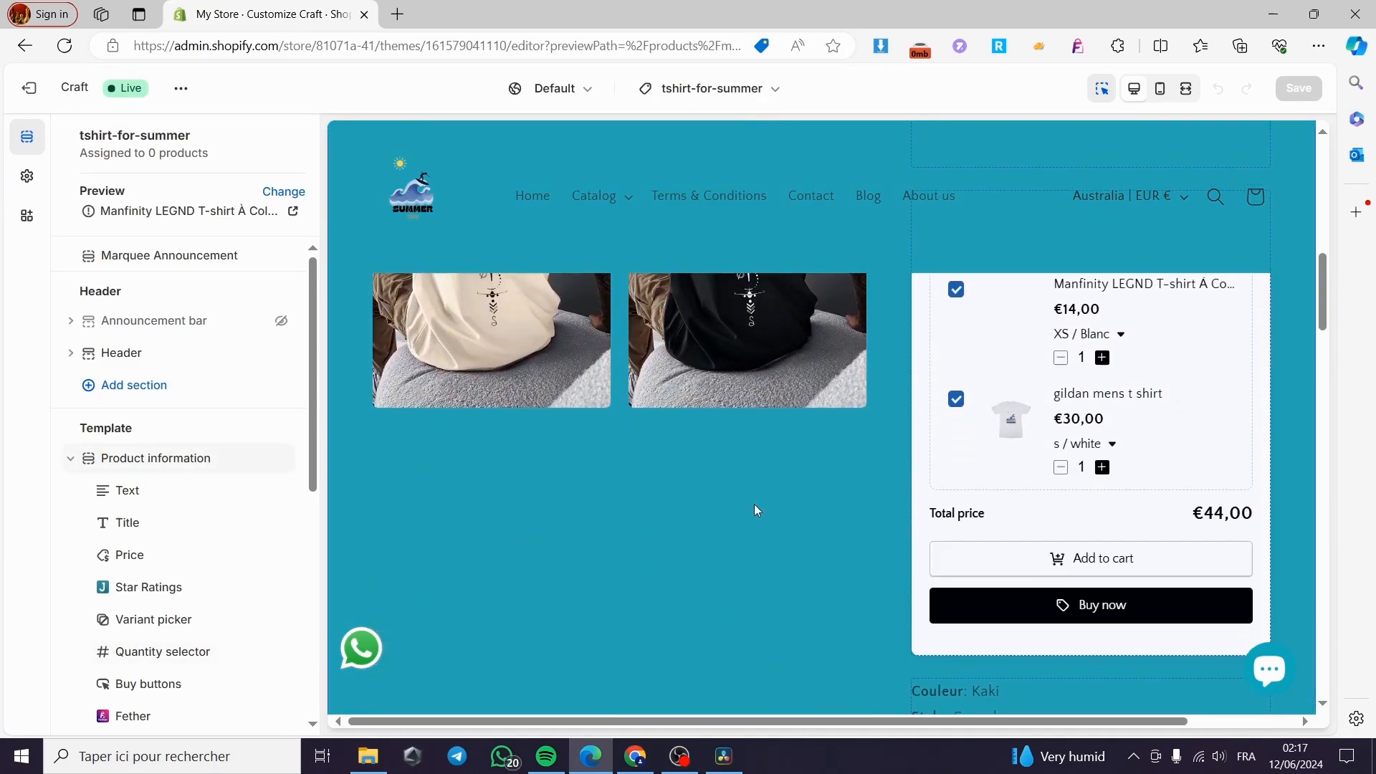
scroll(760, 506, down, 5)
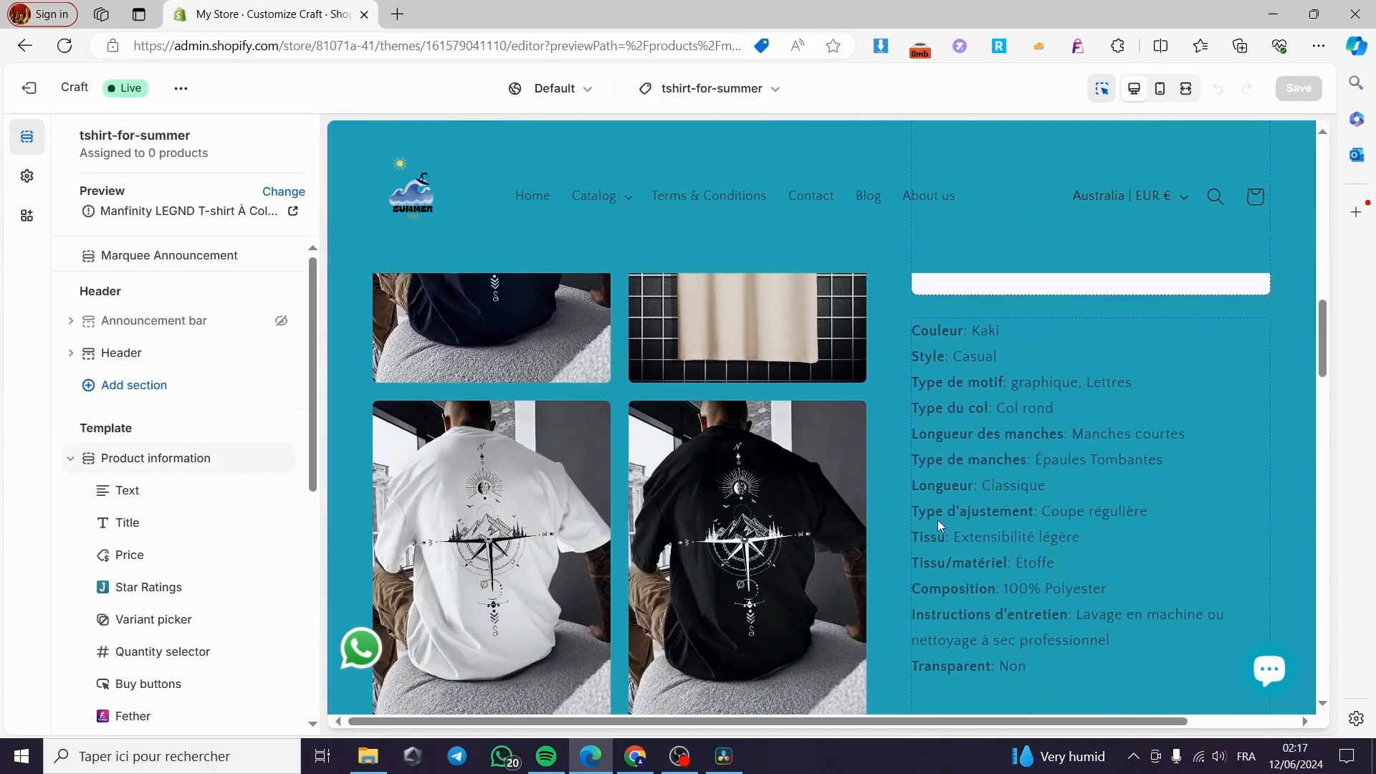
scroll(884, 519, down, 5)
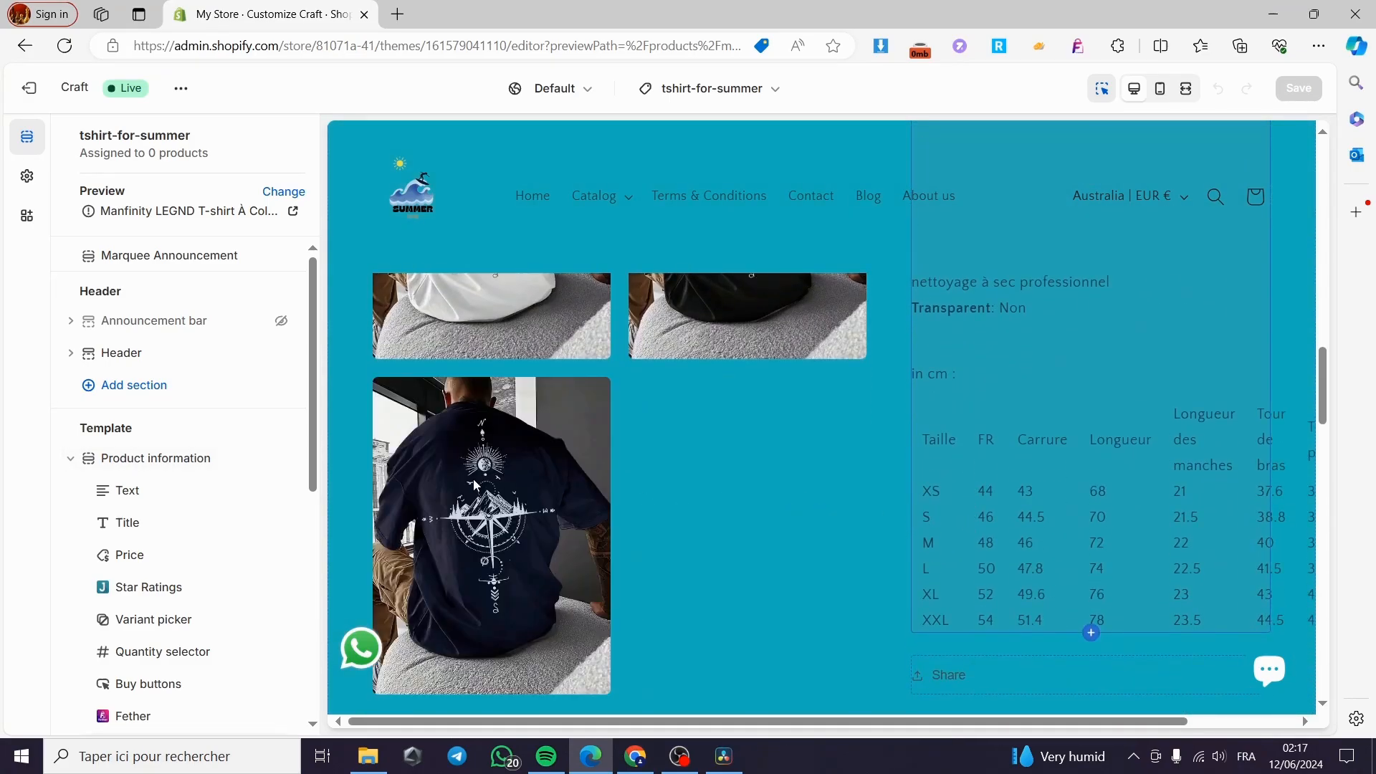
scroll(643, 483, down, 4)
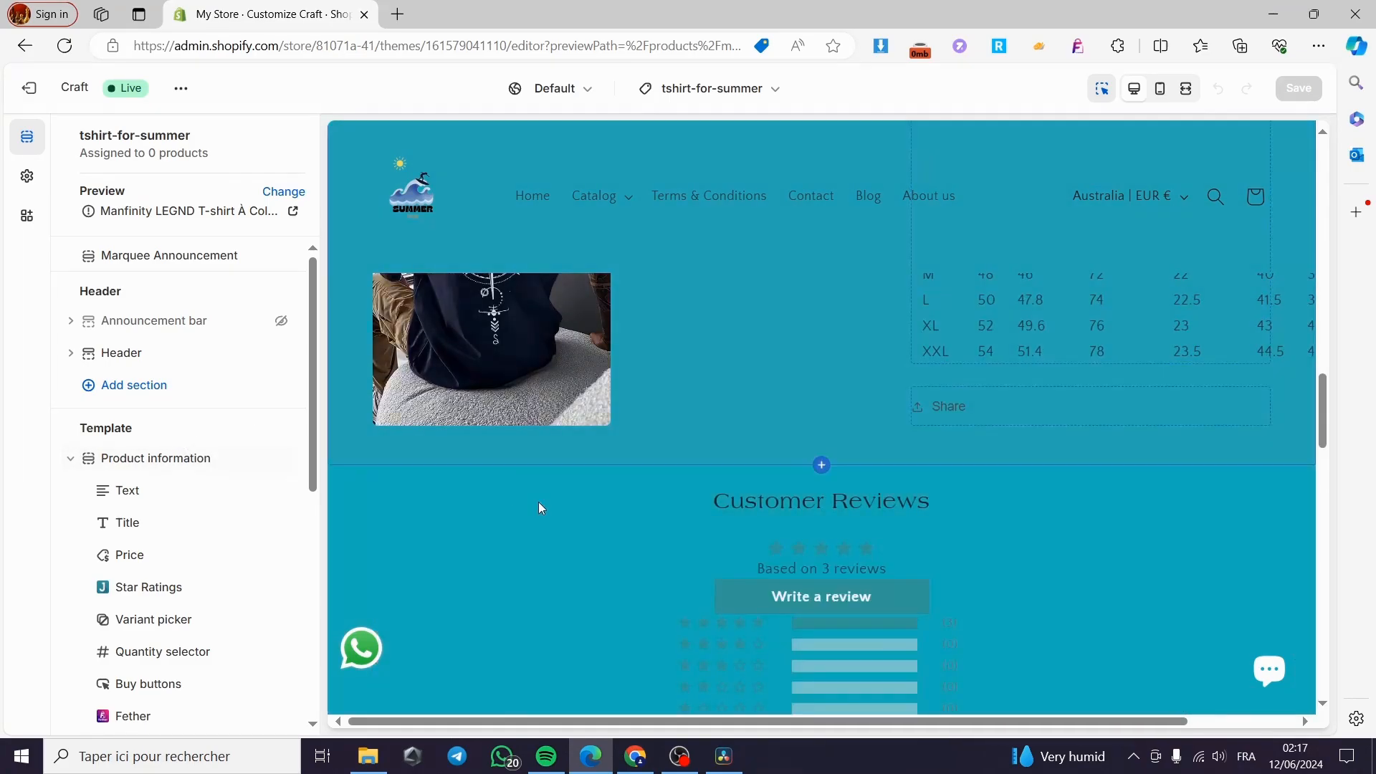
scroll(191, 408, down, 4)
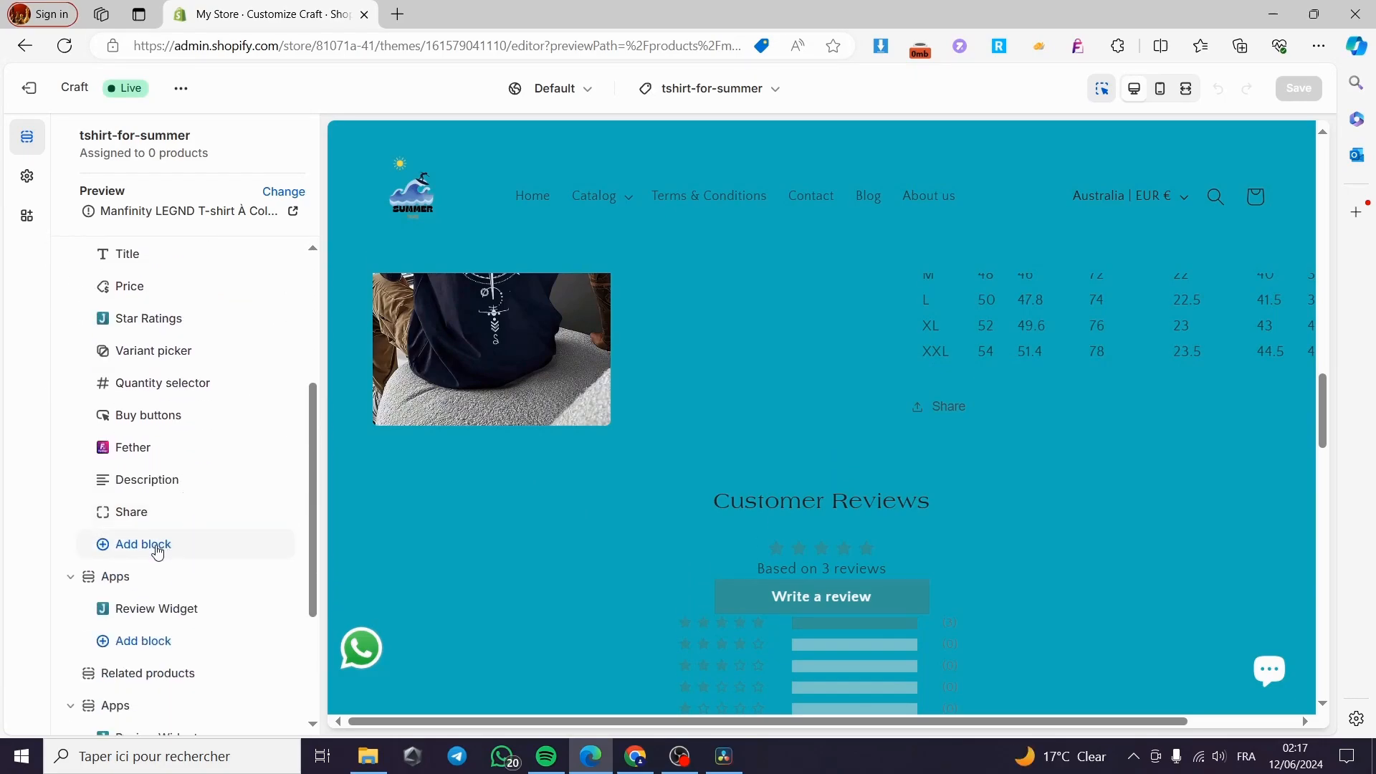
click(159, 551)
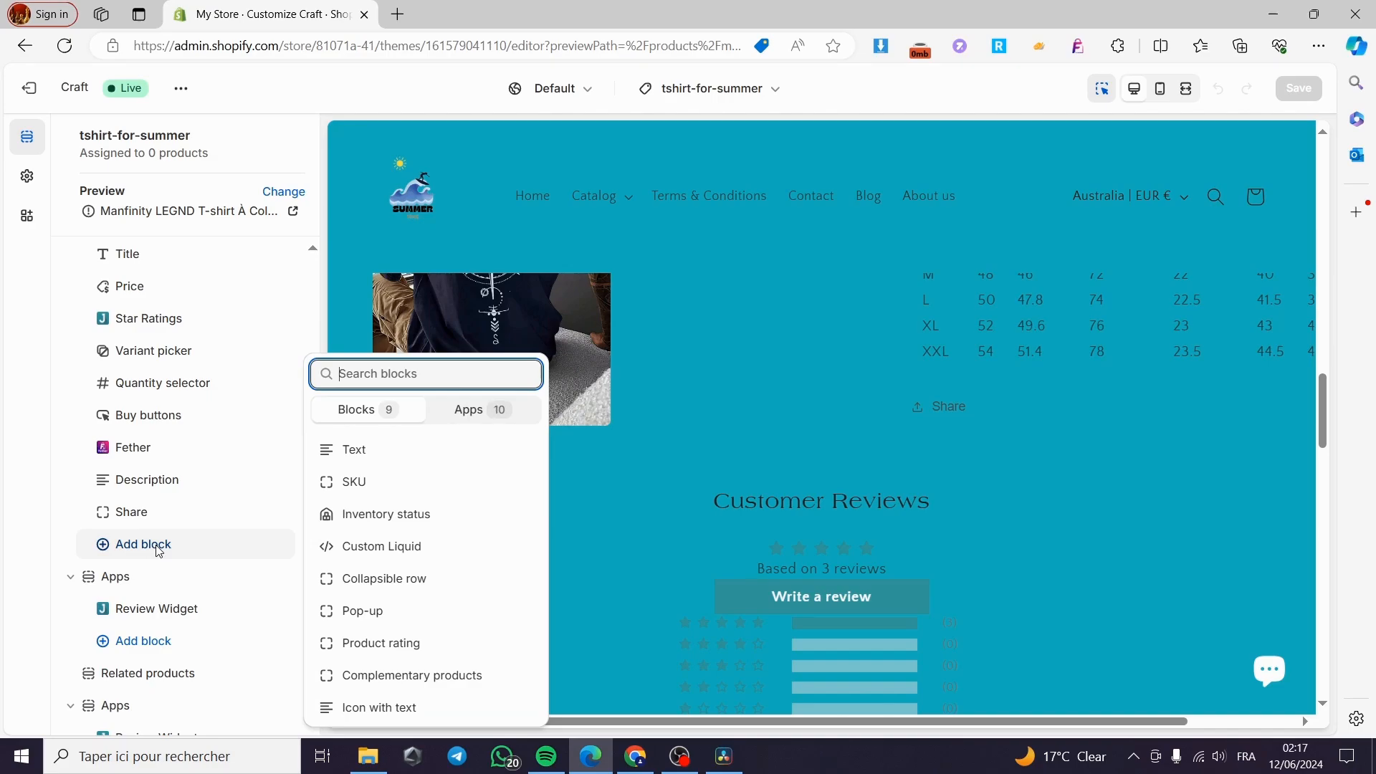
click(158, 551)
Add an Image with text section to the template and move it directly below the Product information section
scroll(168, 525, up, 2)
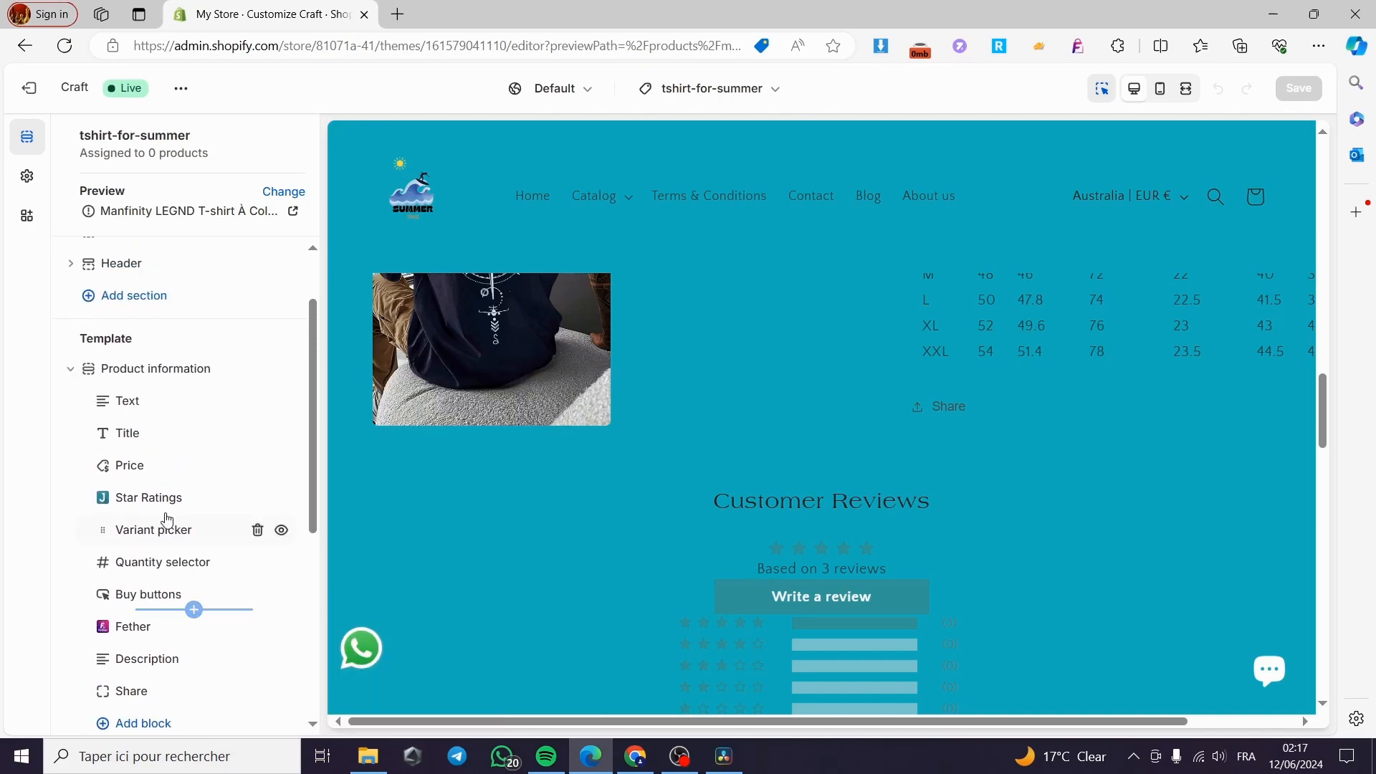
scroll(157, 466, down, 1)
scroll(152, 477, down, 3)
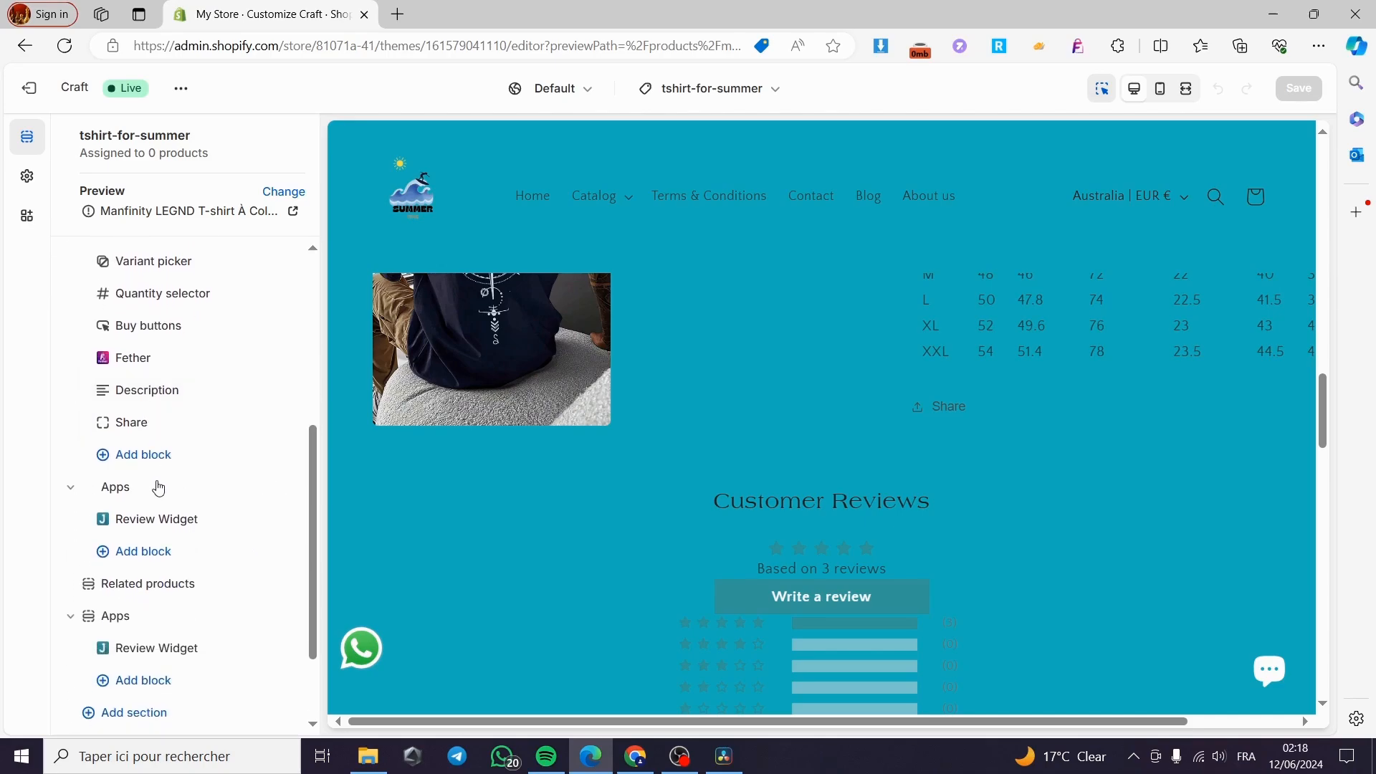
click(154, 623)
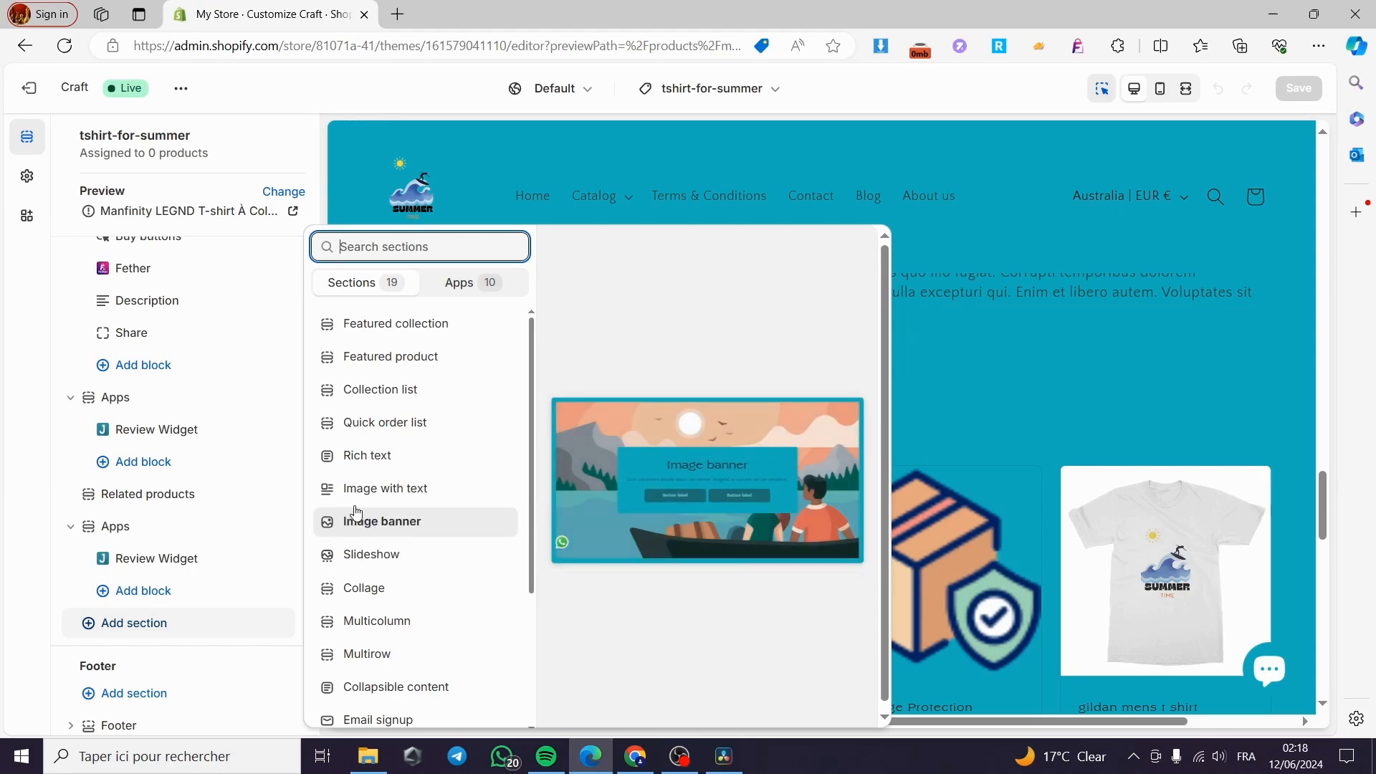
click(418, 489)
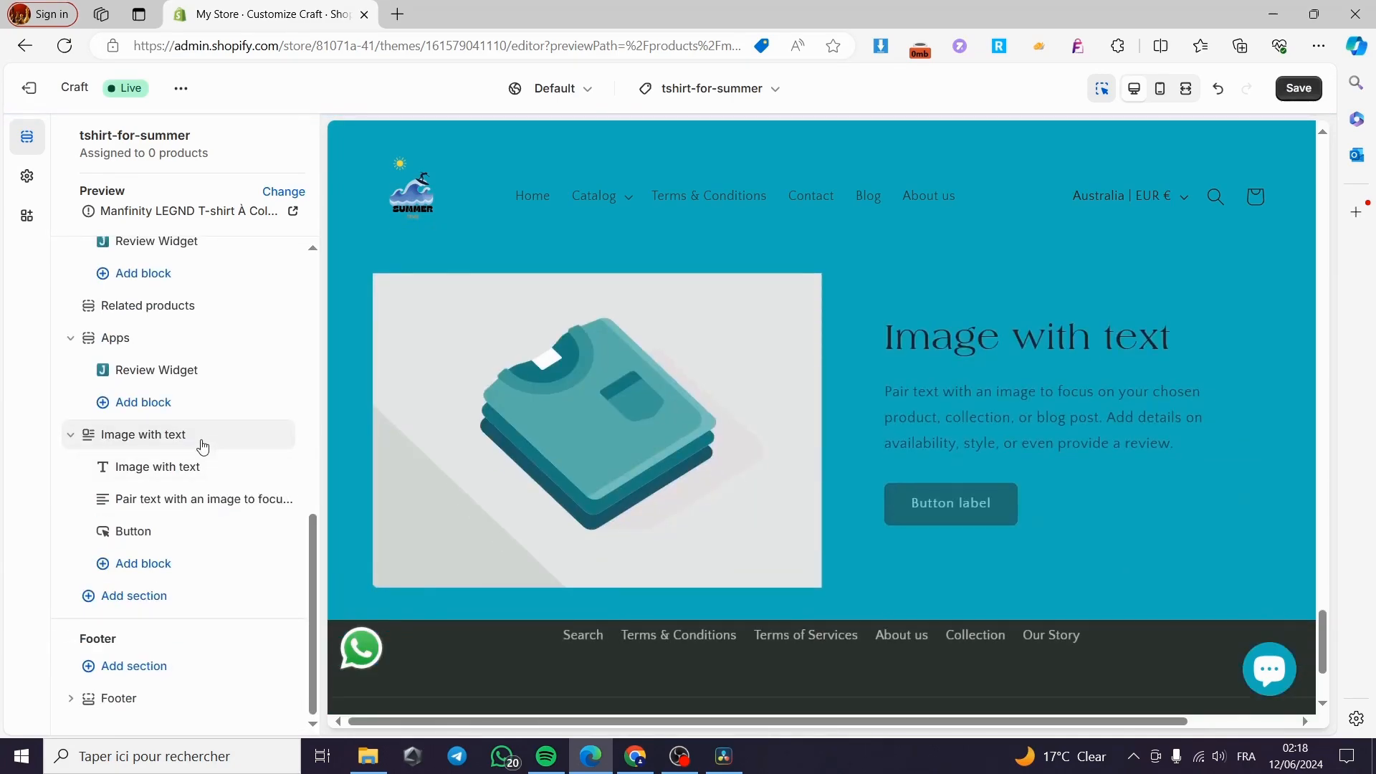
drag(200, 442, 197, 400)
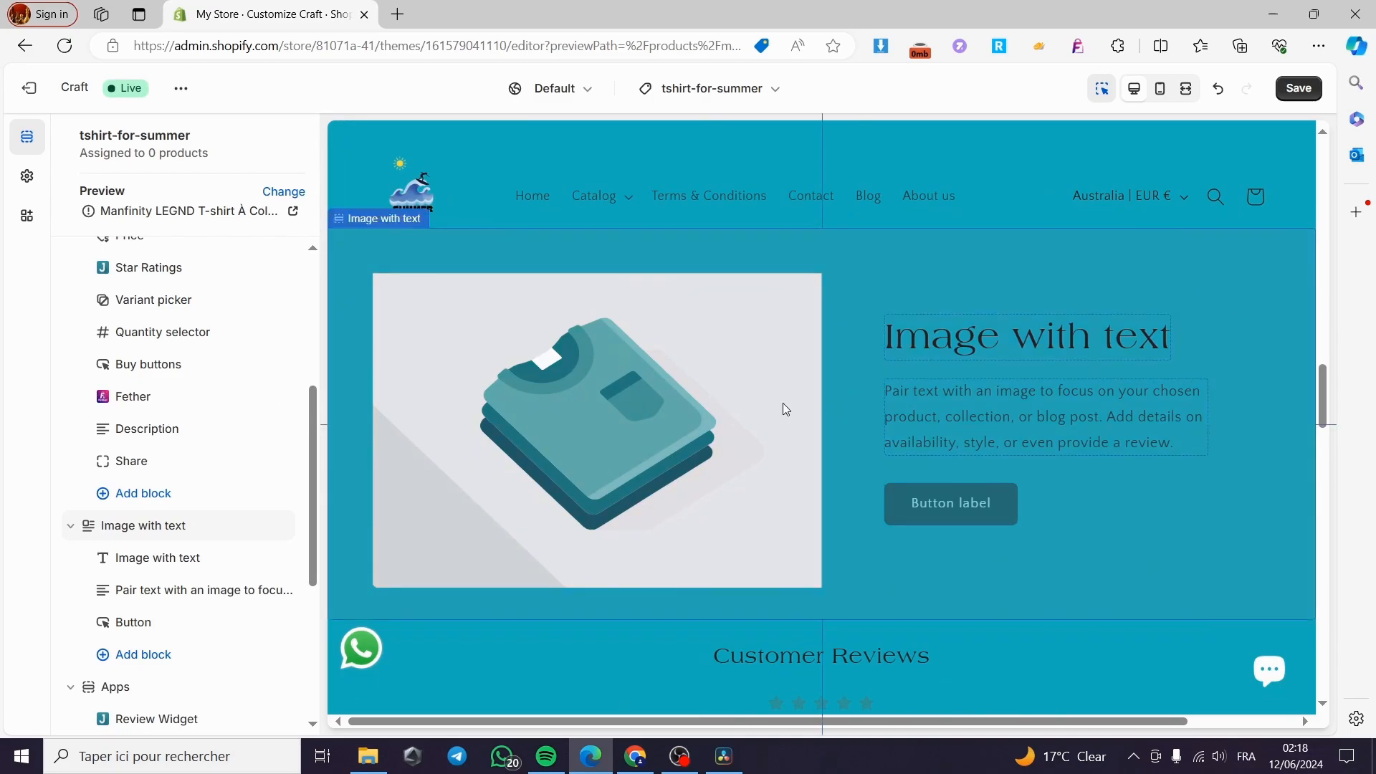
scroll(767, 466, up, 1)
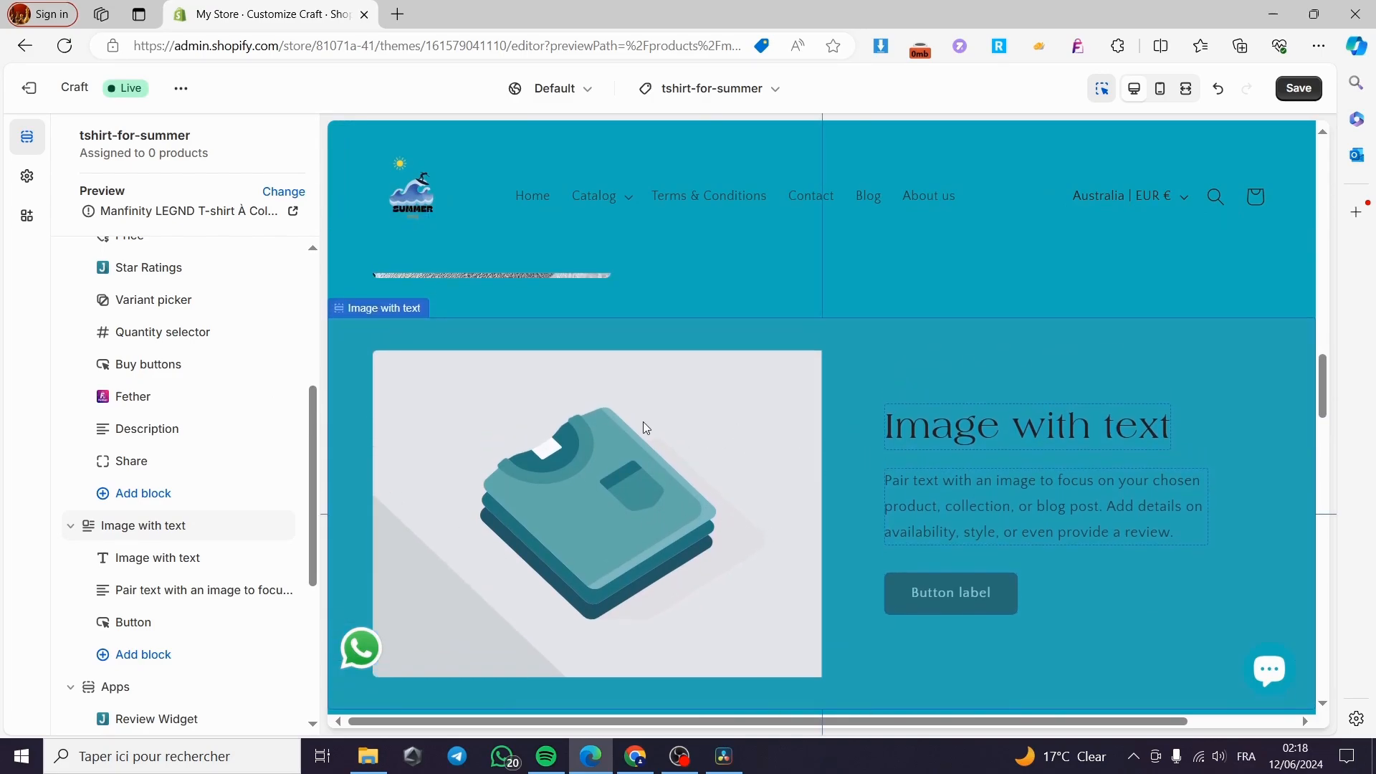
scroll(688, 434, up, 1)
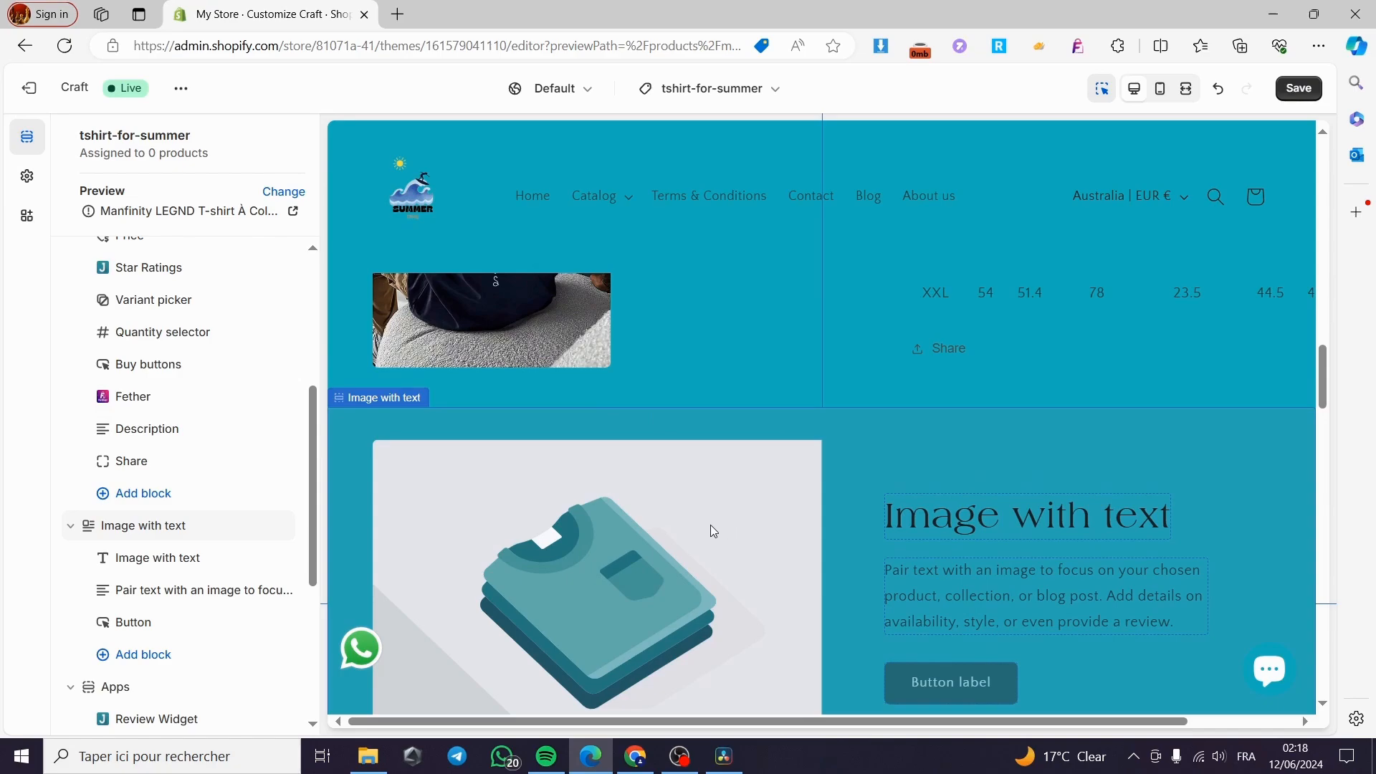
scroll(660, 480, down, 2)
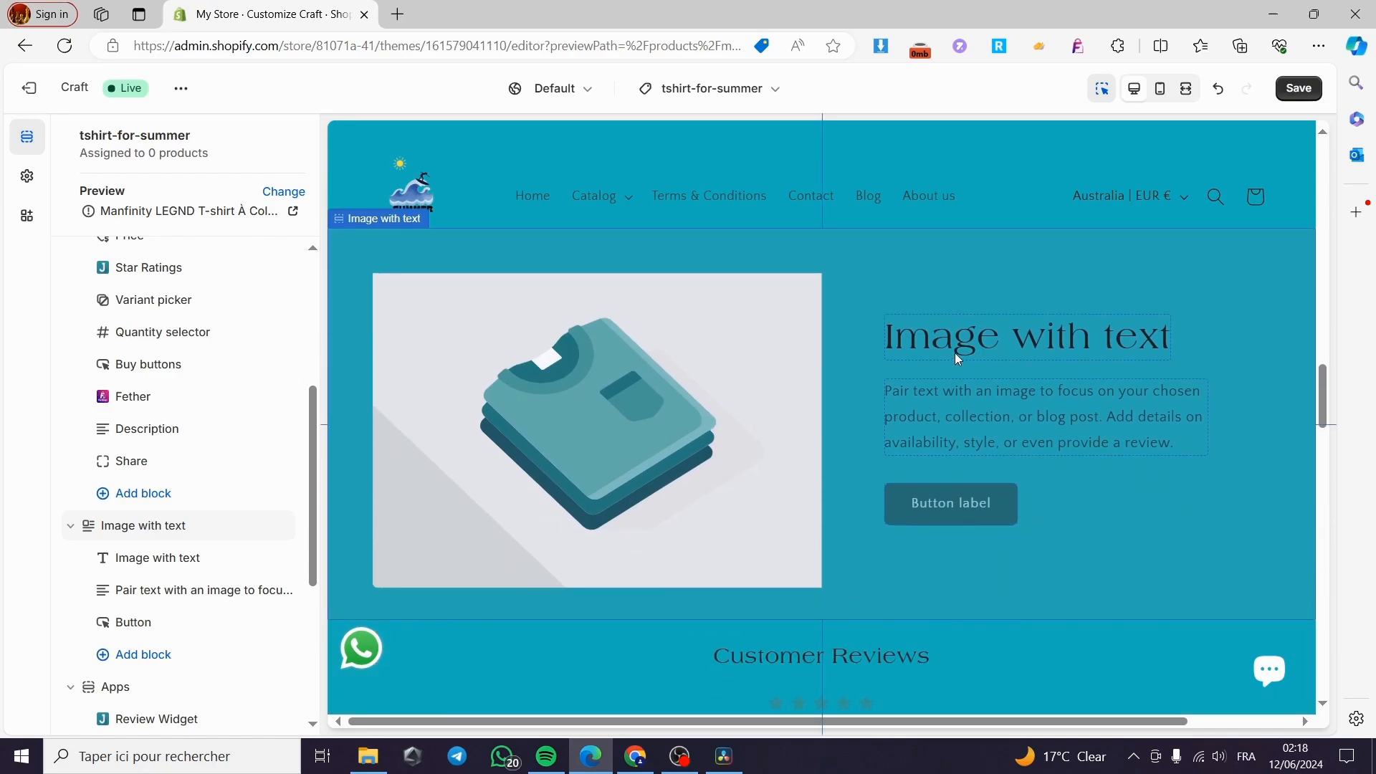
Upload the pexels pretzel photo from the Downloads folder and use it as the Image with text section's image
click(782, 418)
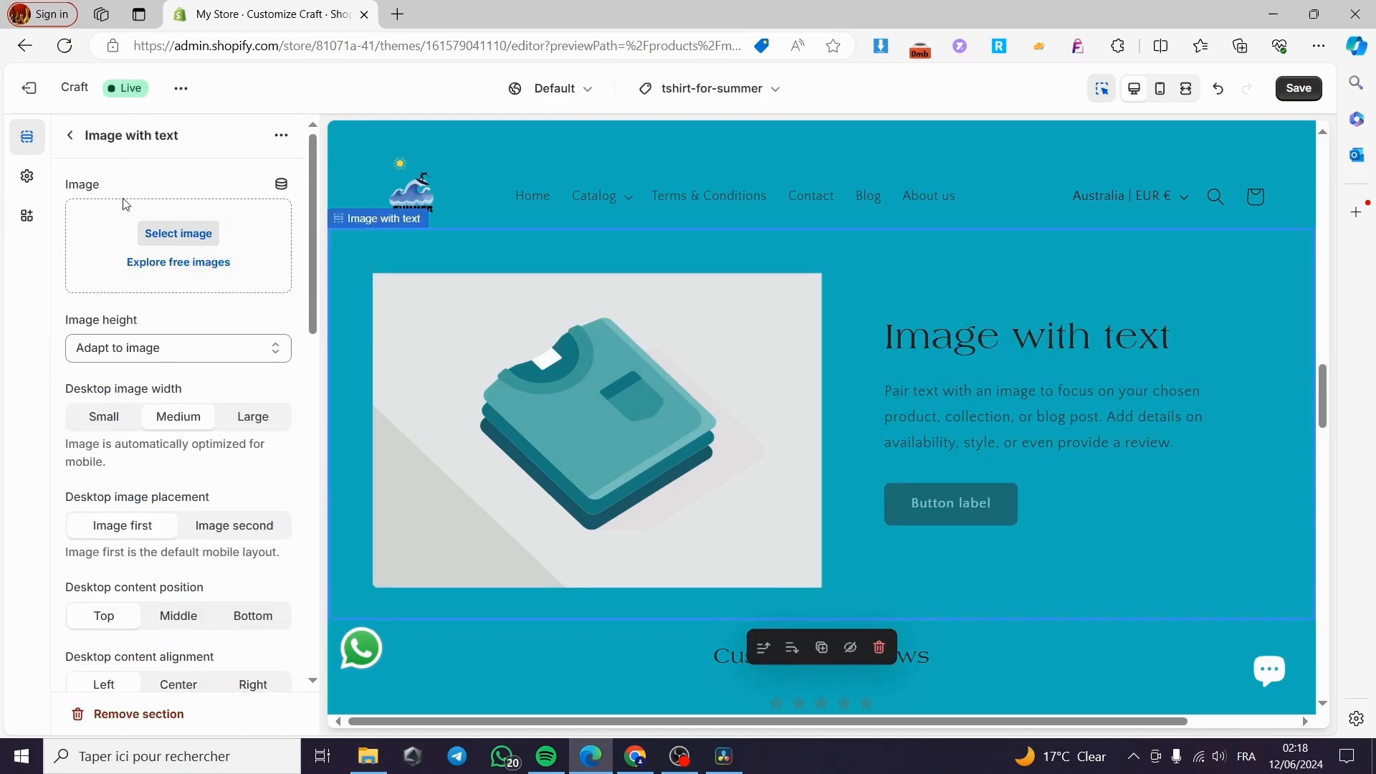
click(179, 235)
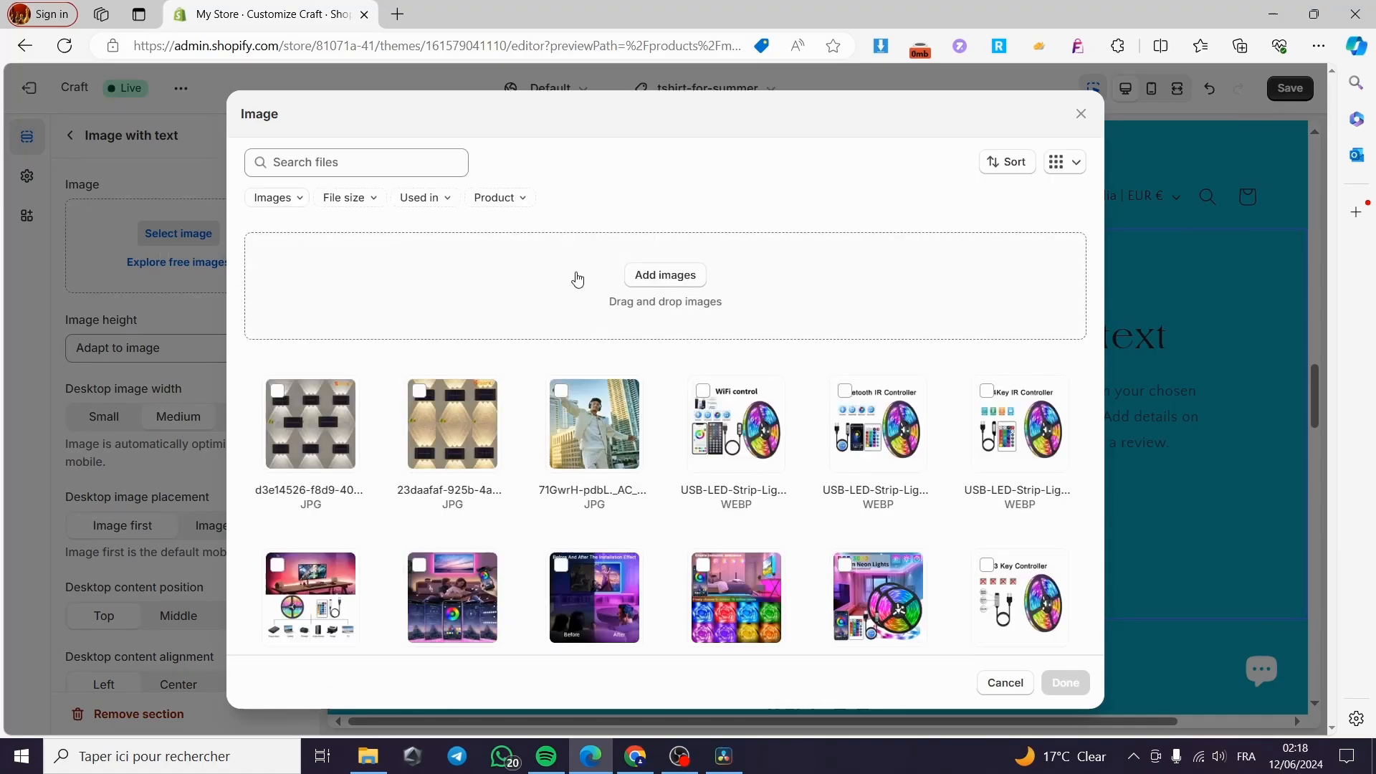
click(670, 277)
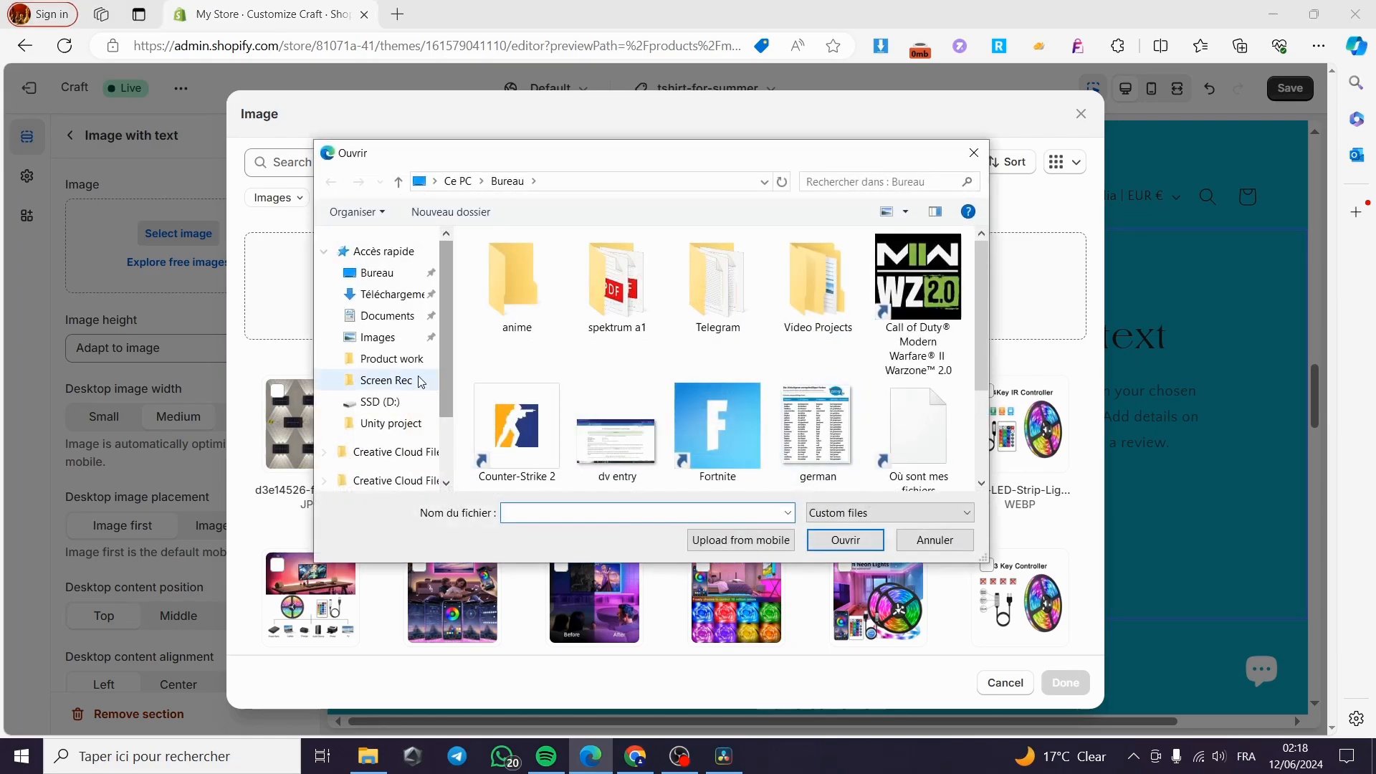
click(387, 295)
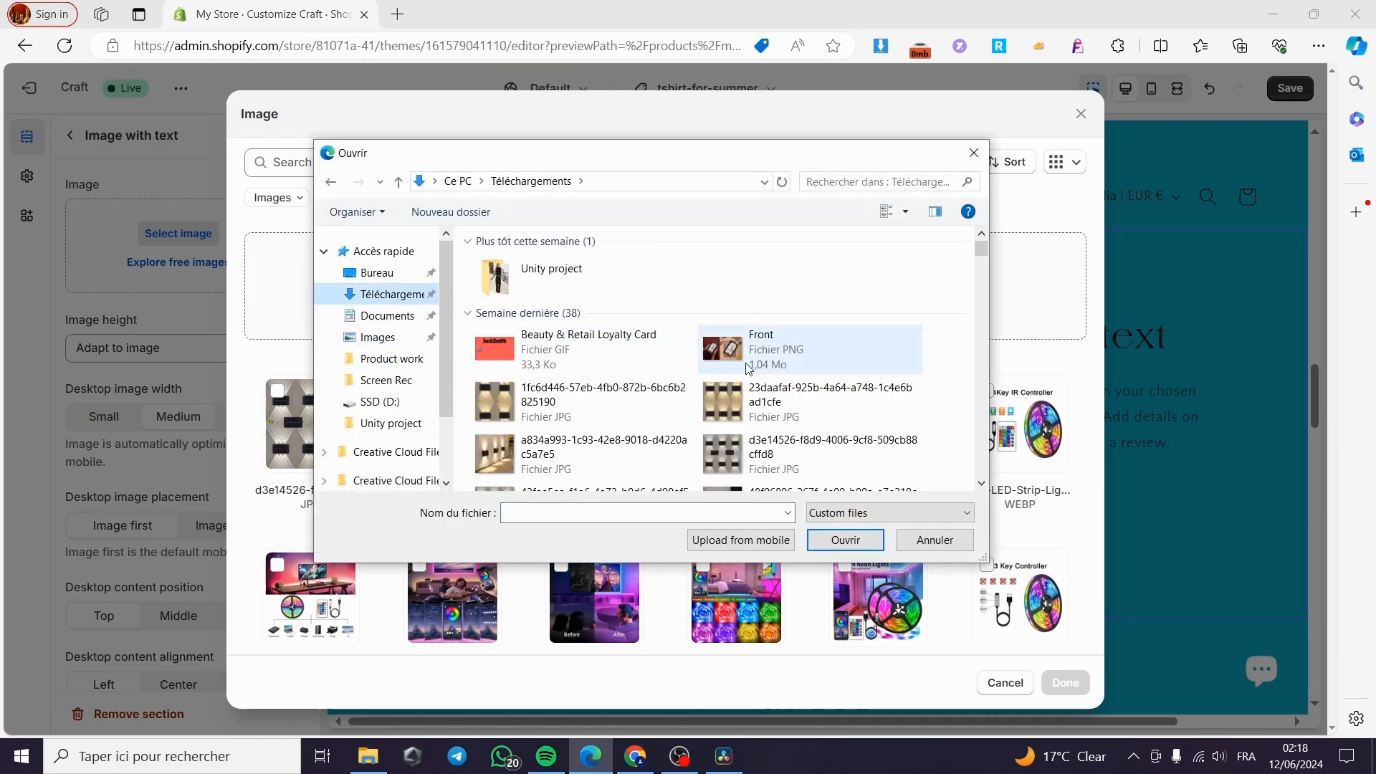
scroll(846, 370, down, 6)
scroll(848, 376, down, 6)
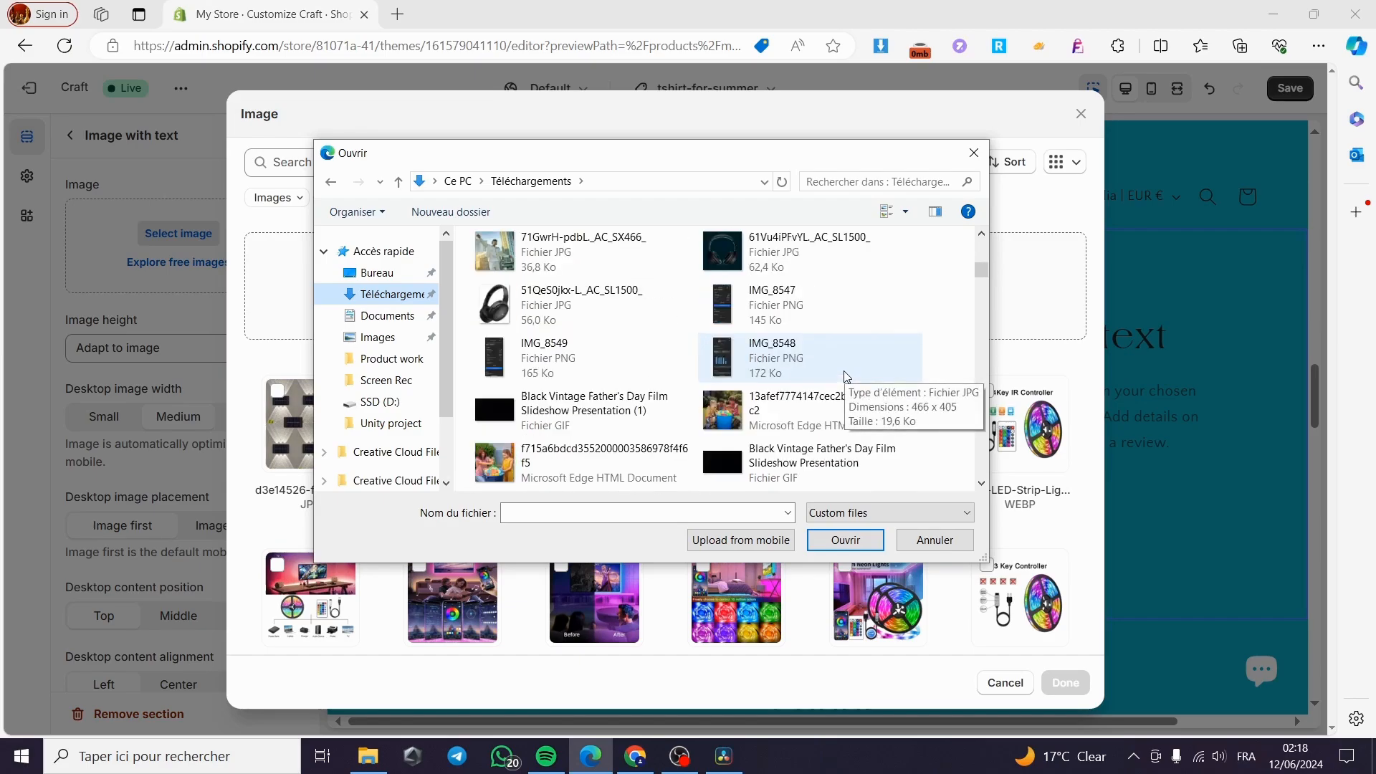
scroll(789, 371, down, 3)
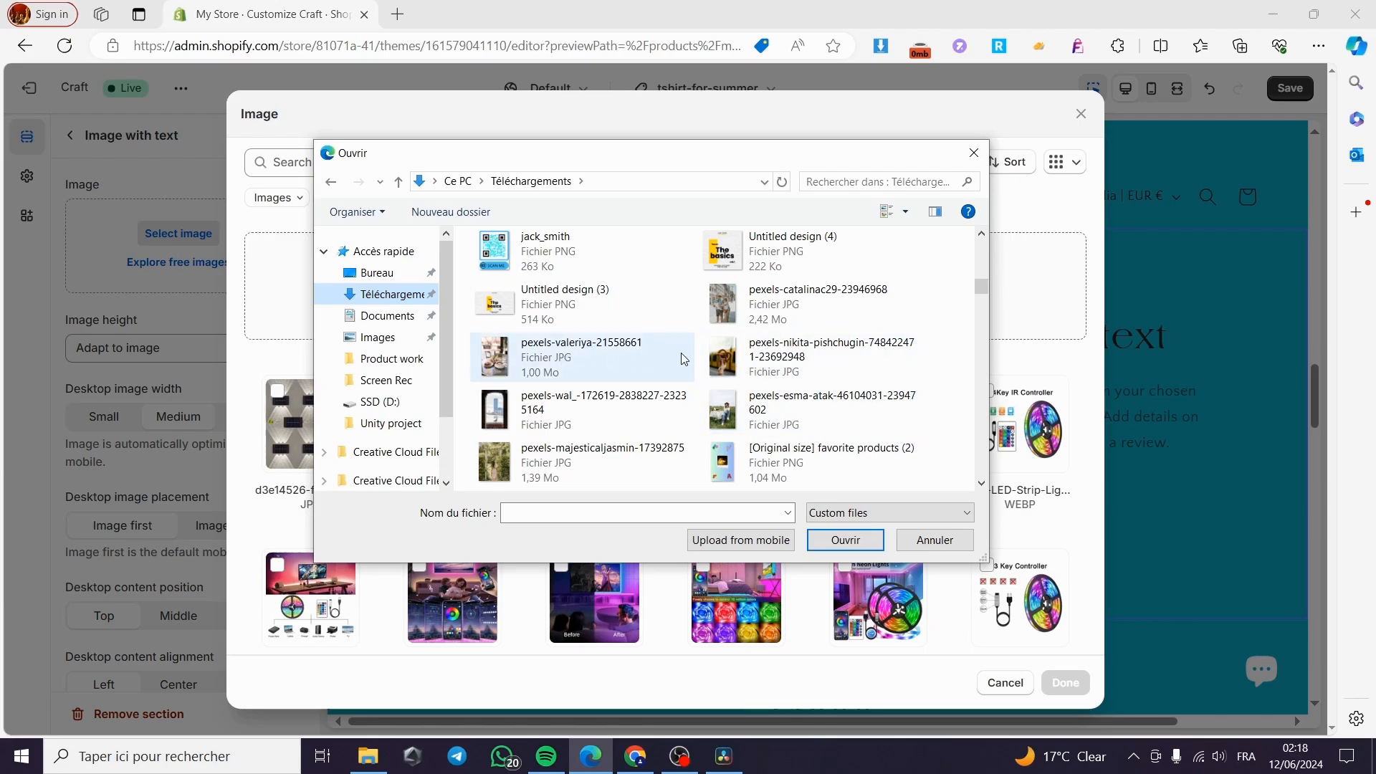
double_click(706, 365)
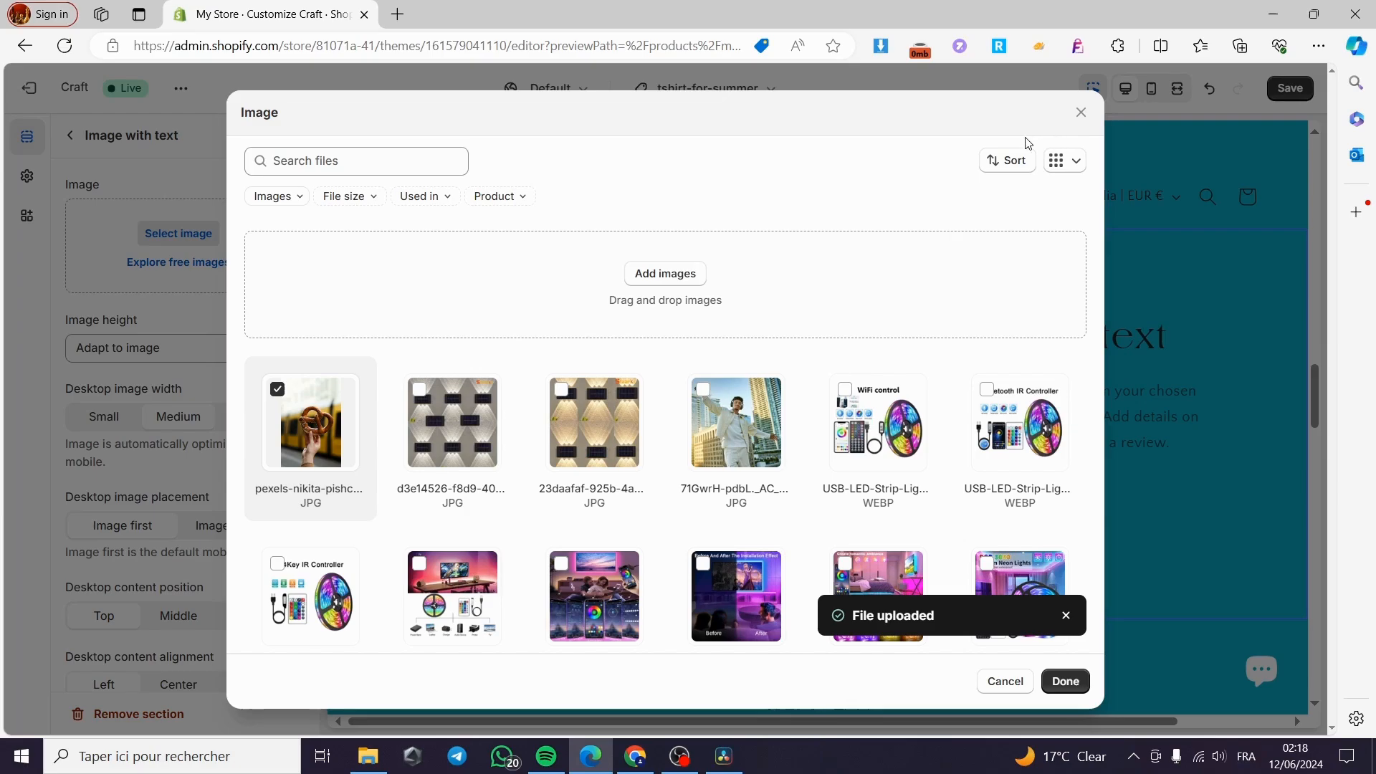
click(1067, 682)
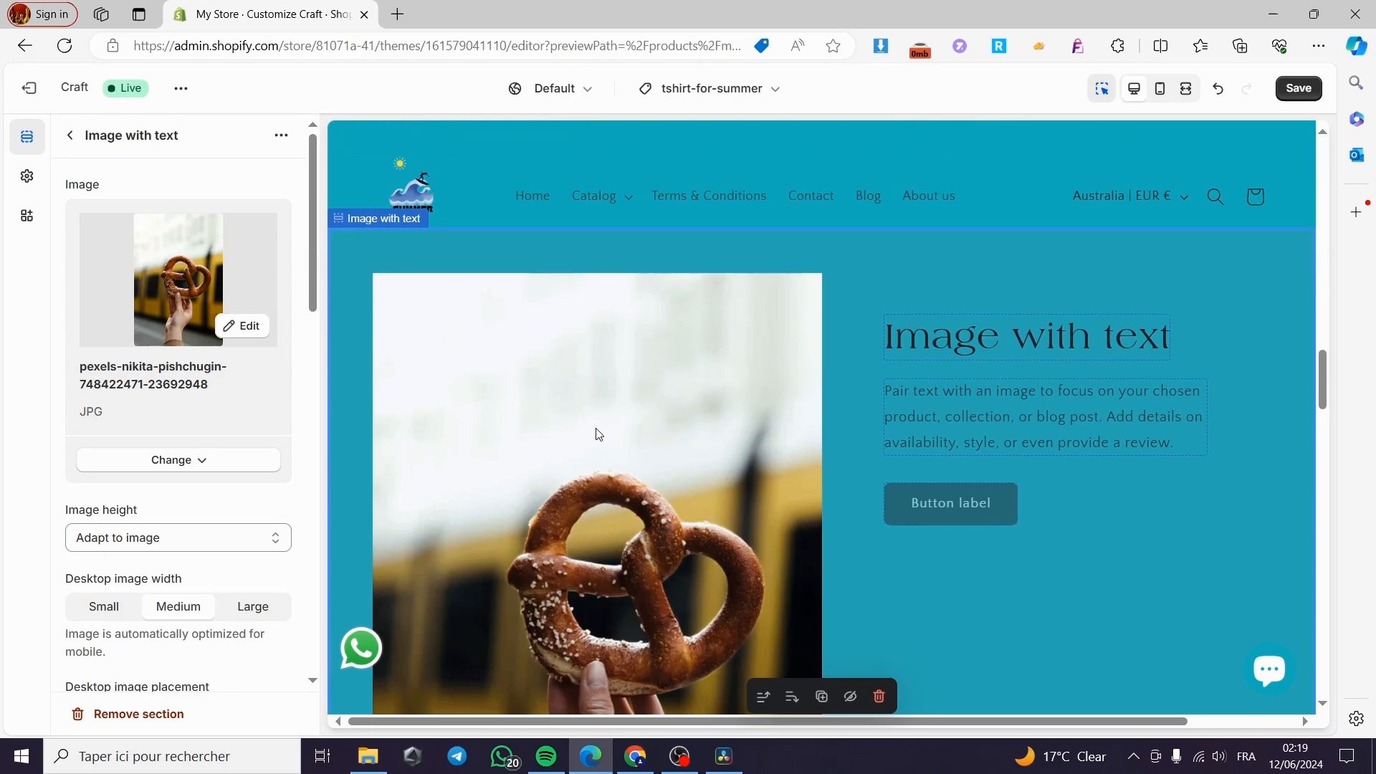
Delete the Button block from the Image with text section
click(1017, 339)
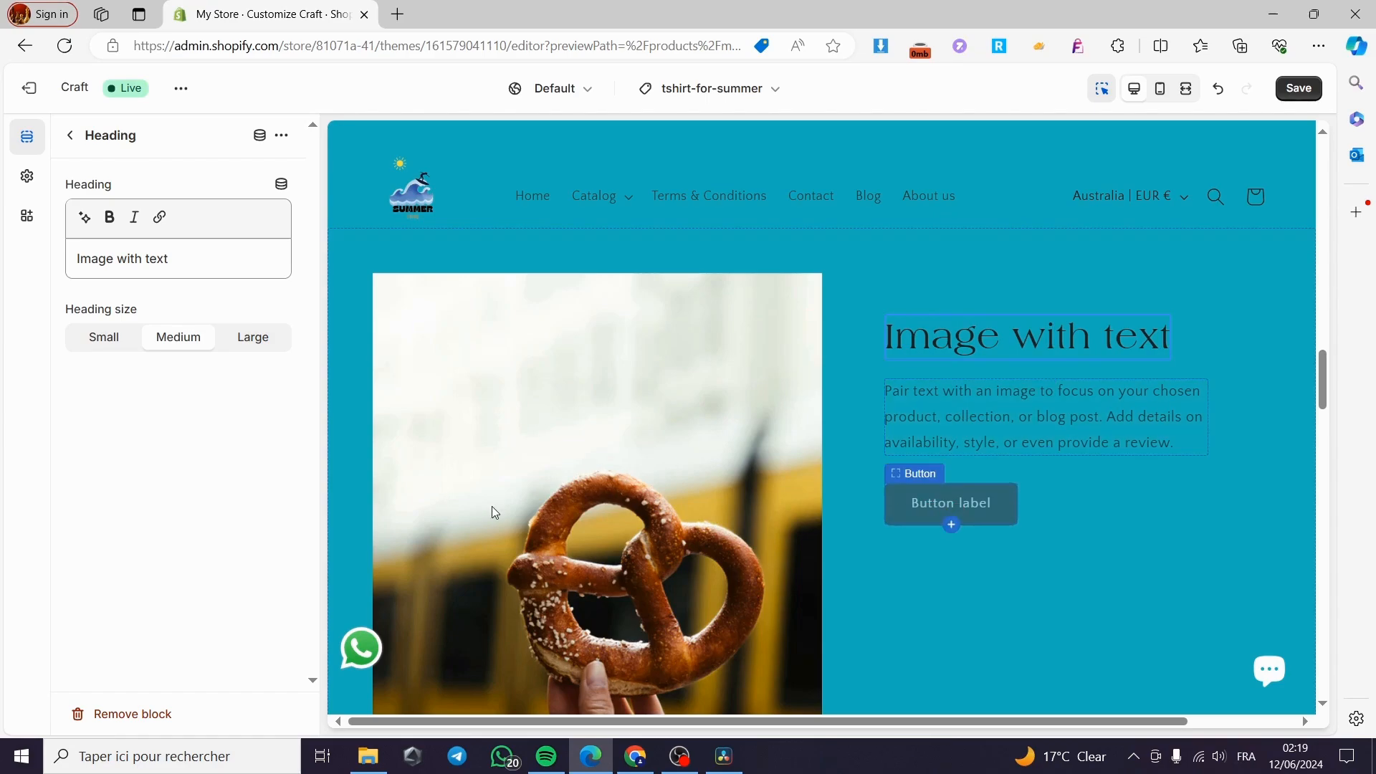
click(970, 511)
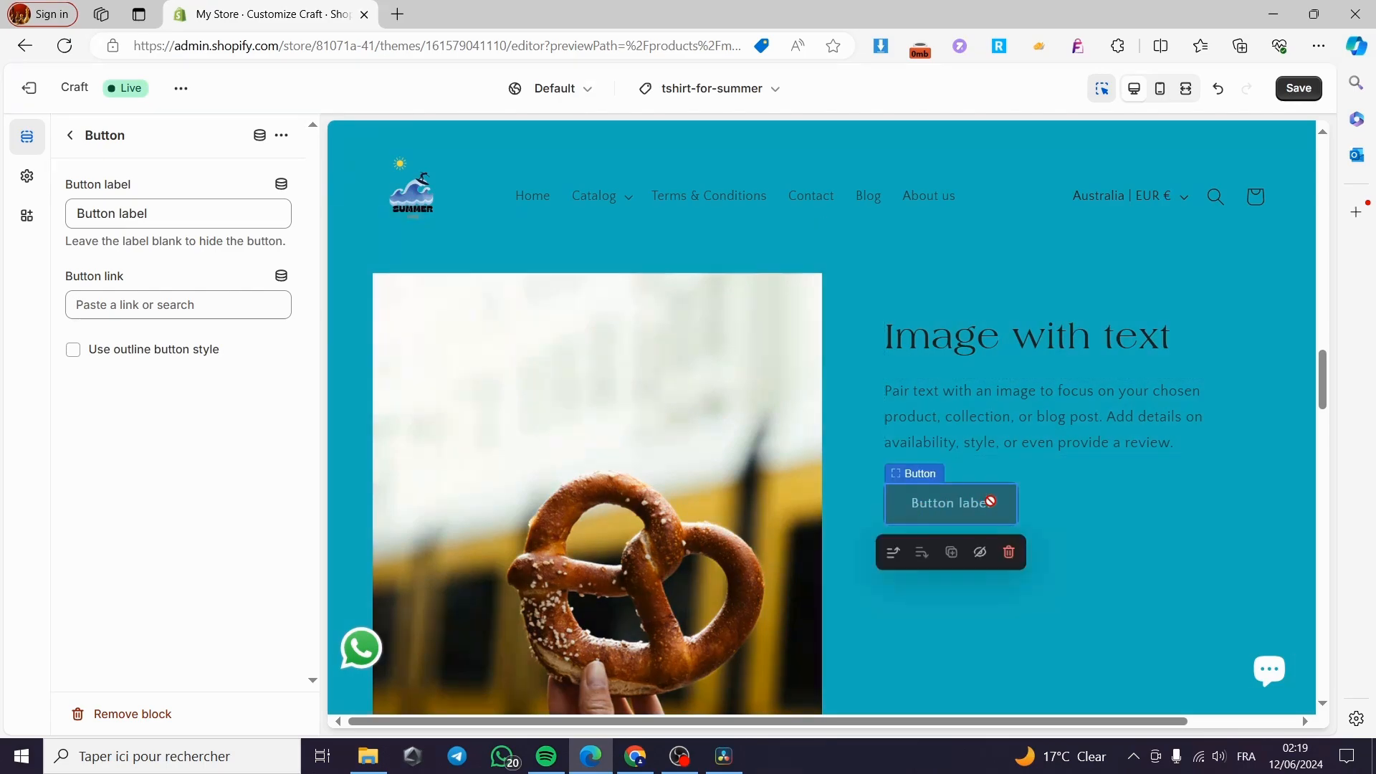
click(1009, 554)
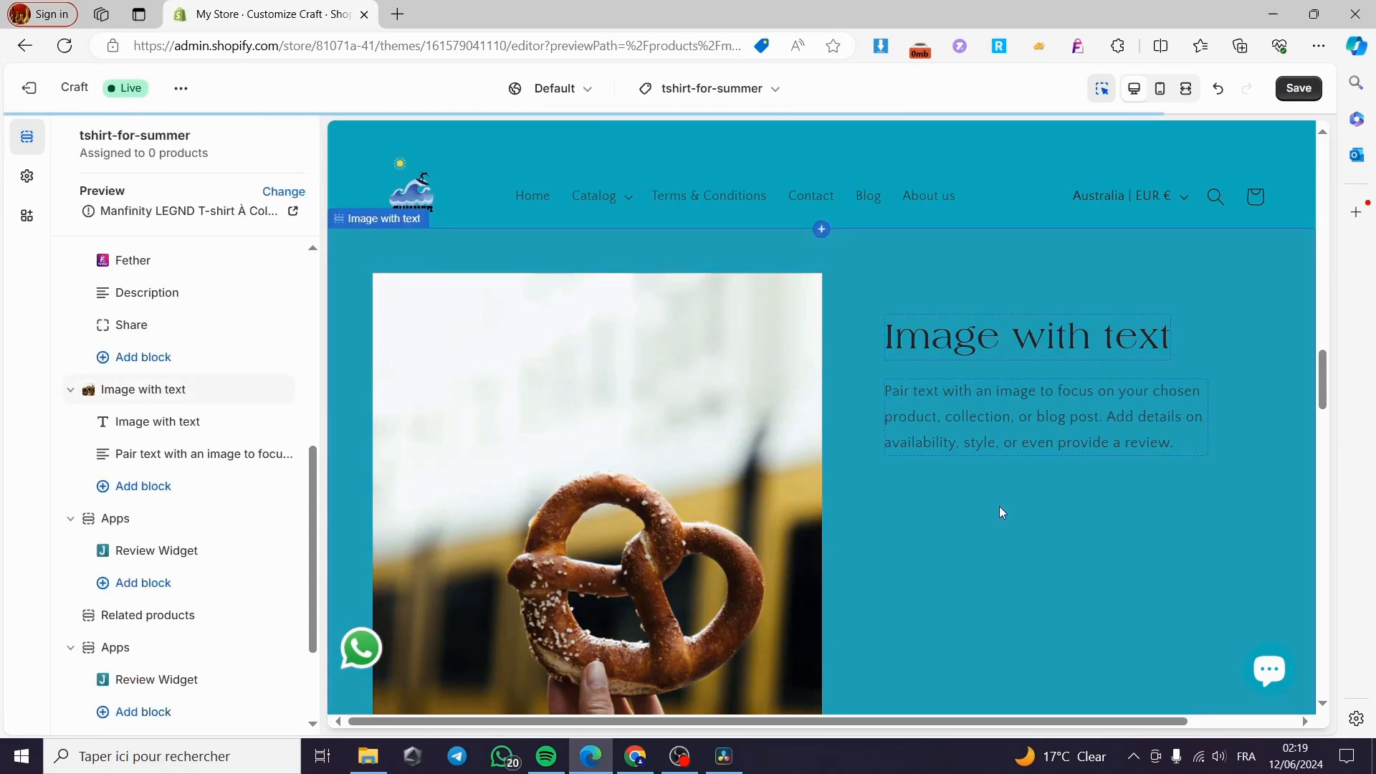
Change the heading of the Image with text section to "Premium Quality"
click(995, 345)
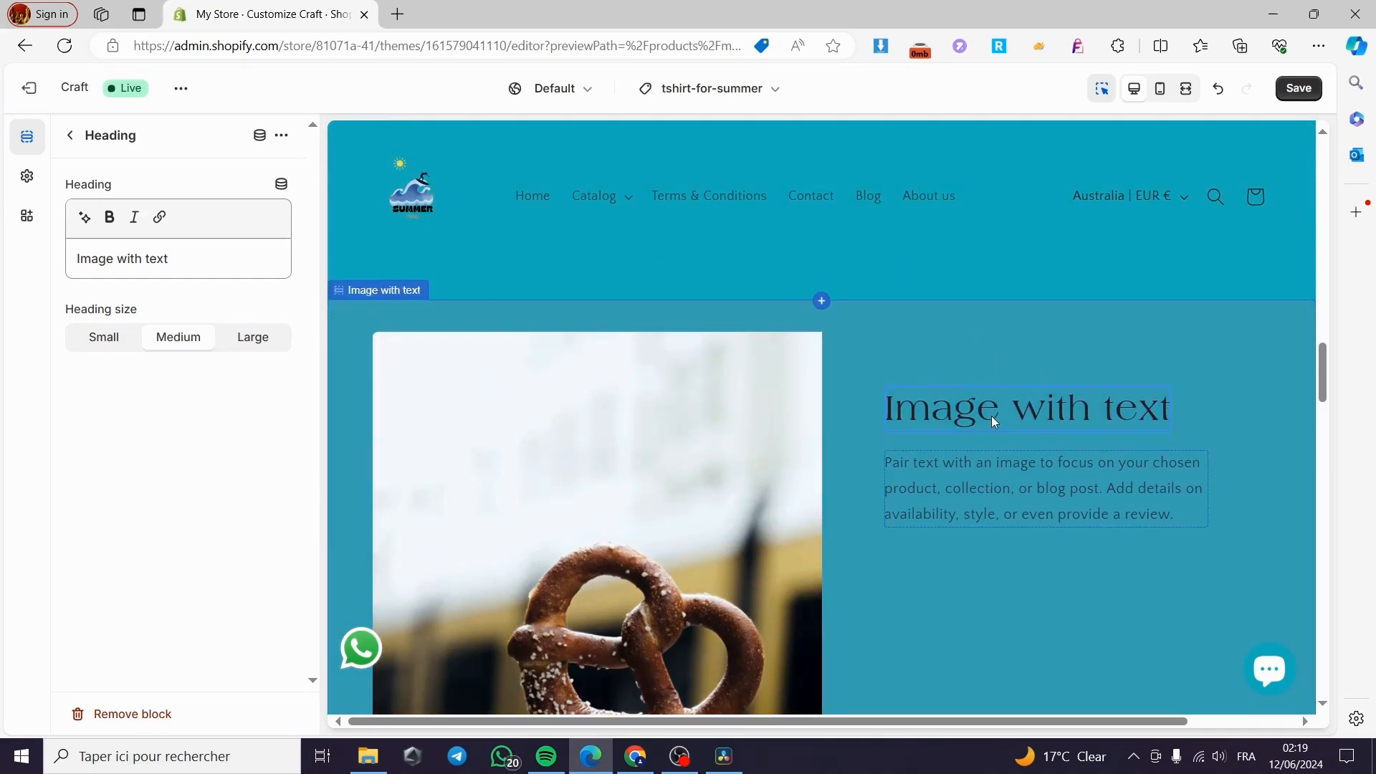
drag(172, 259, 56, 267)
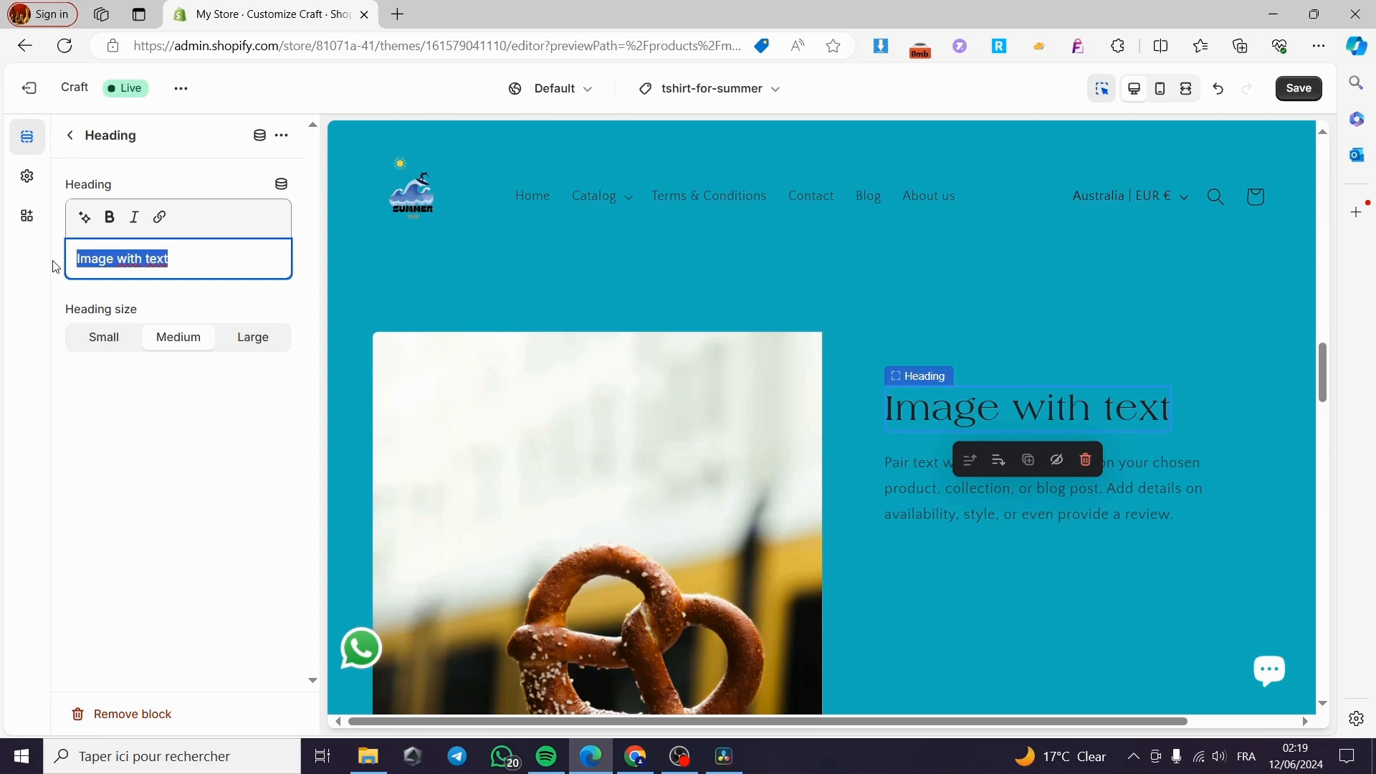
text(Pre)
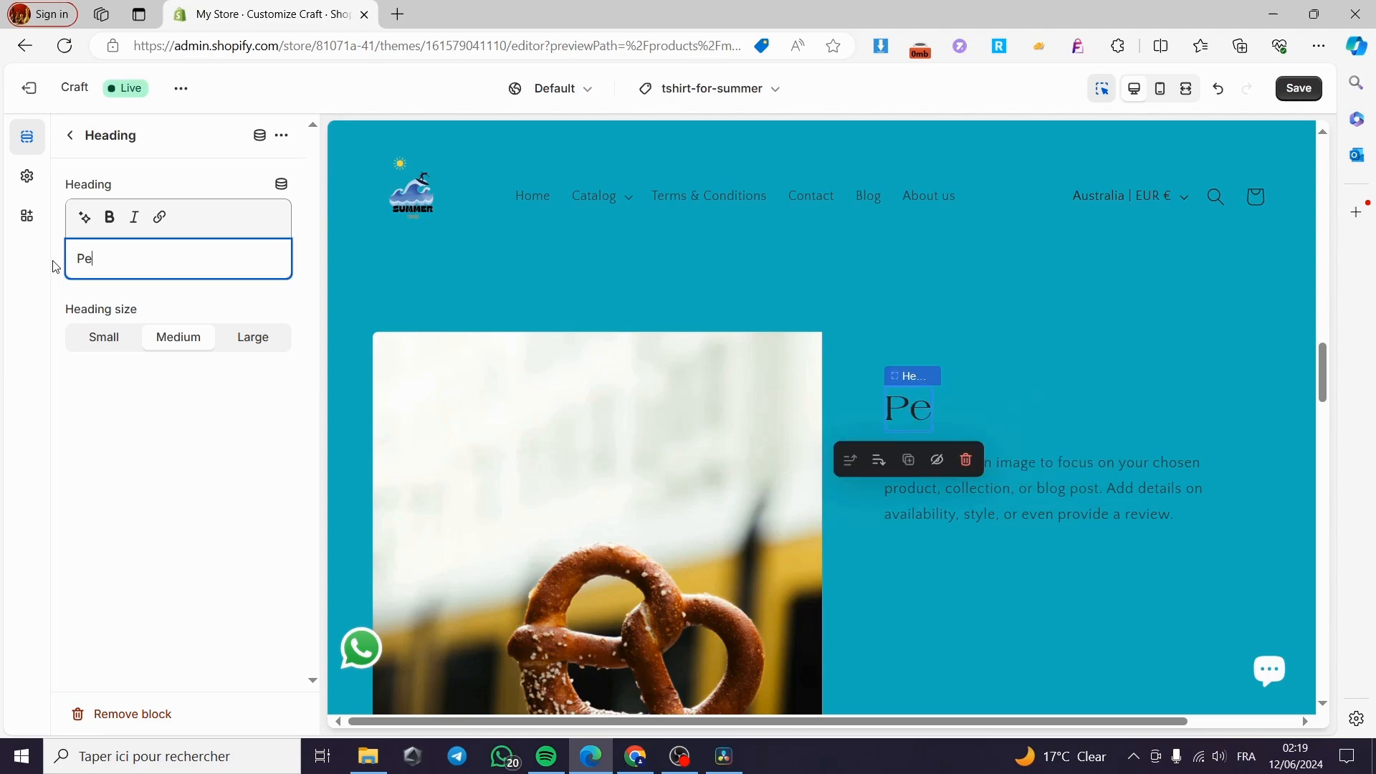
key(BackSpace)
text(em)
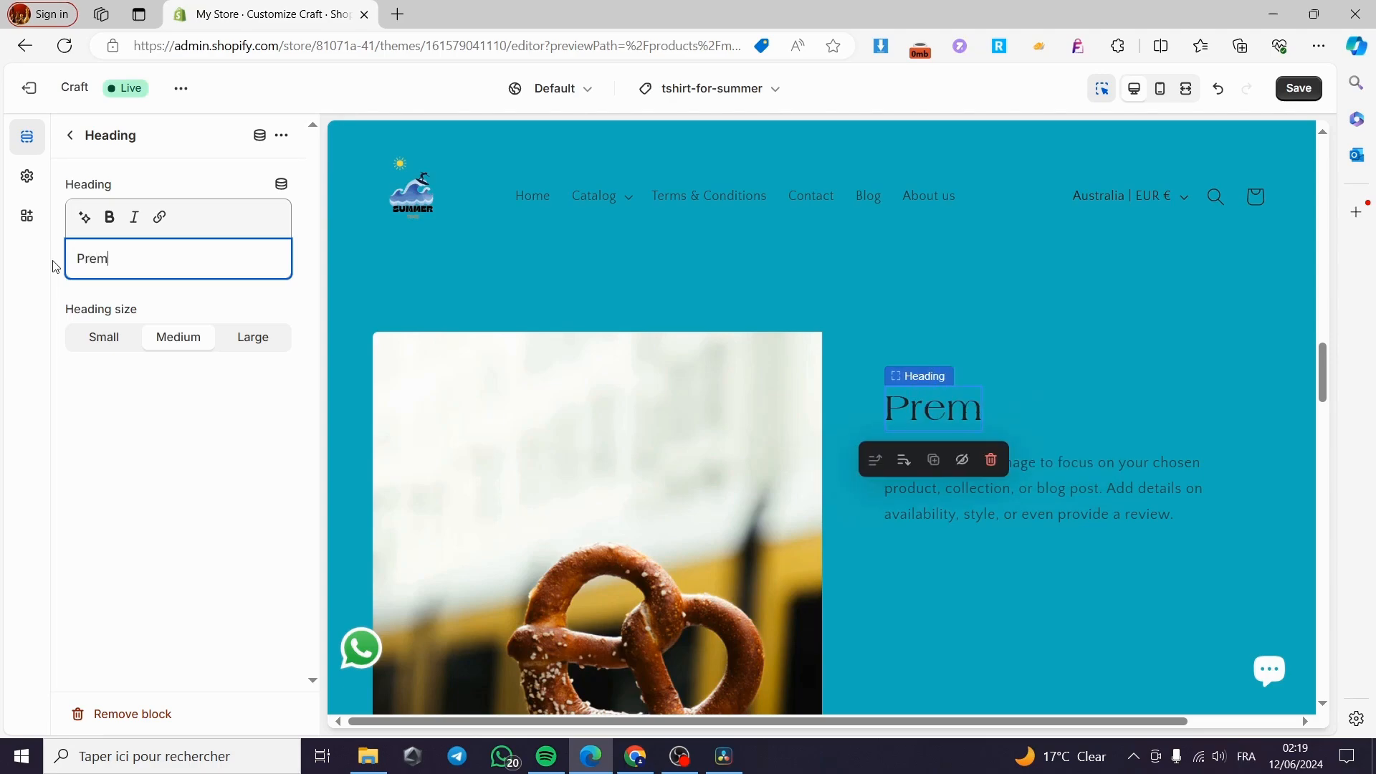
text(ium Quality)
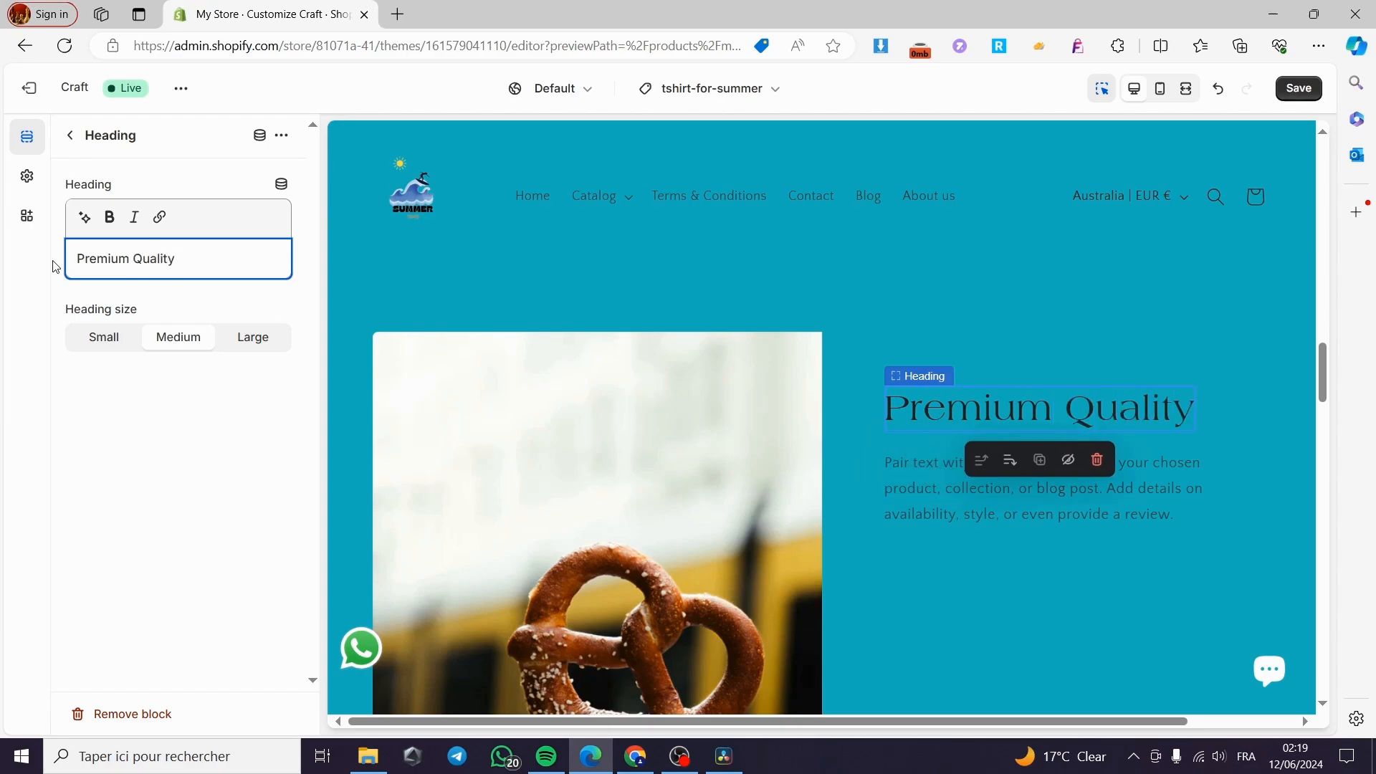
Replace the section's body text with "This T-shirt is made with a high quality wool 100%"
scroll(860, 466, down, 1)
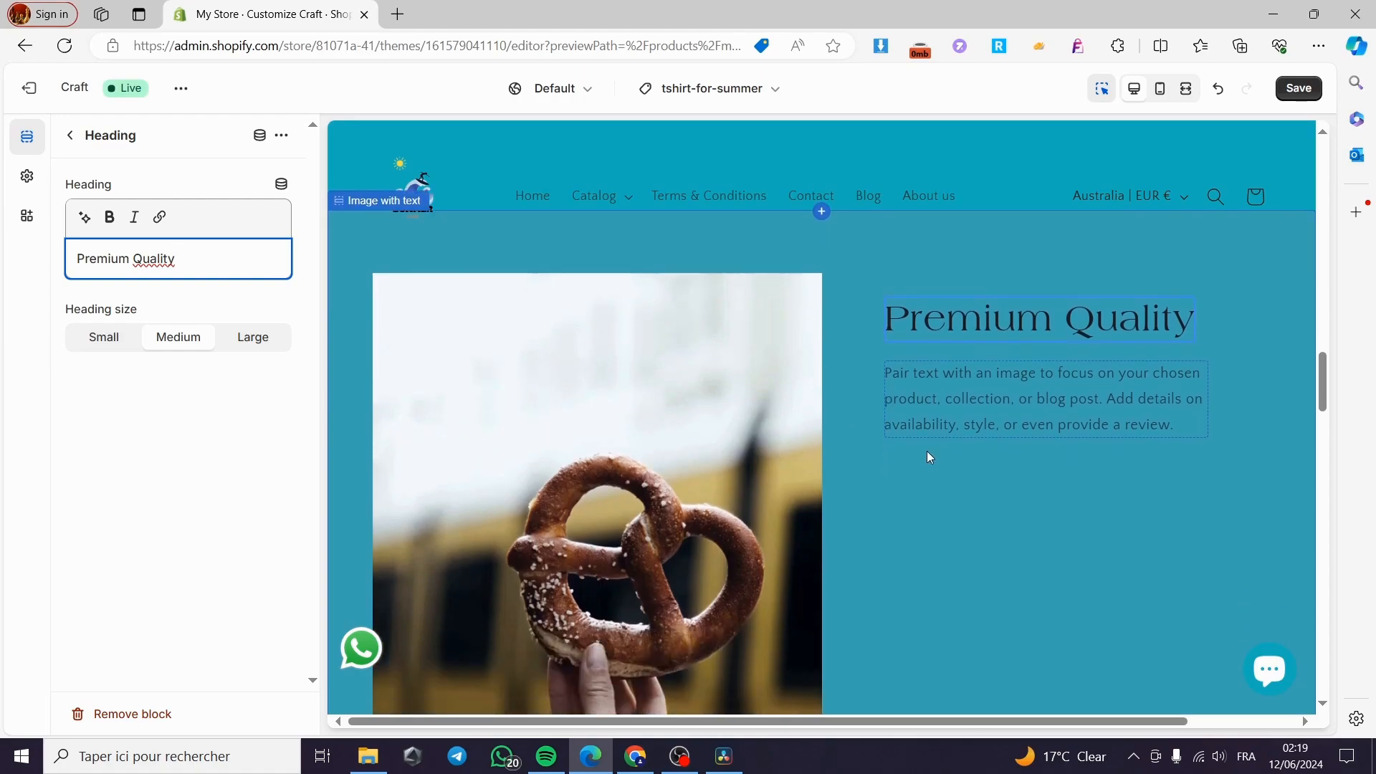
click(1030, 372)
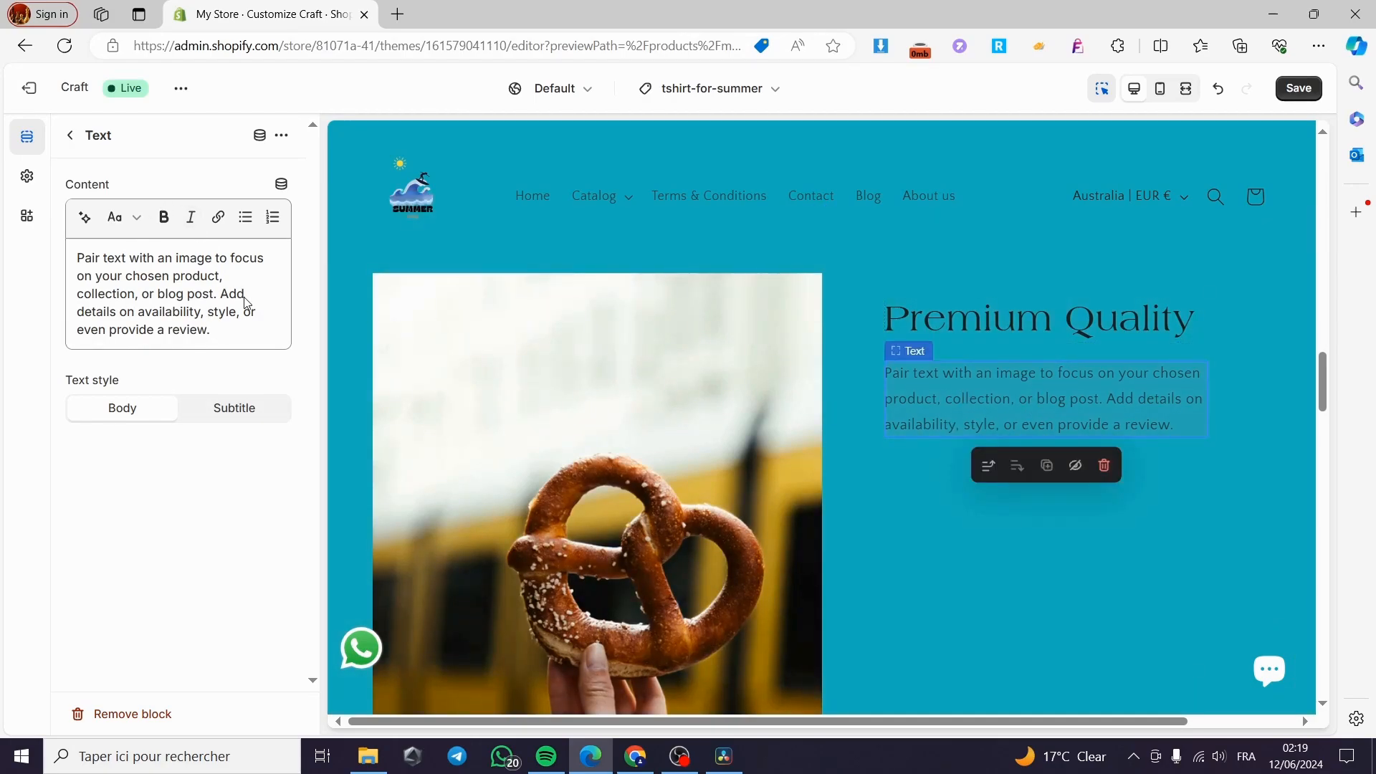
drag(226, 337, 49, 263)
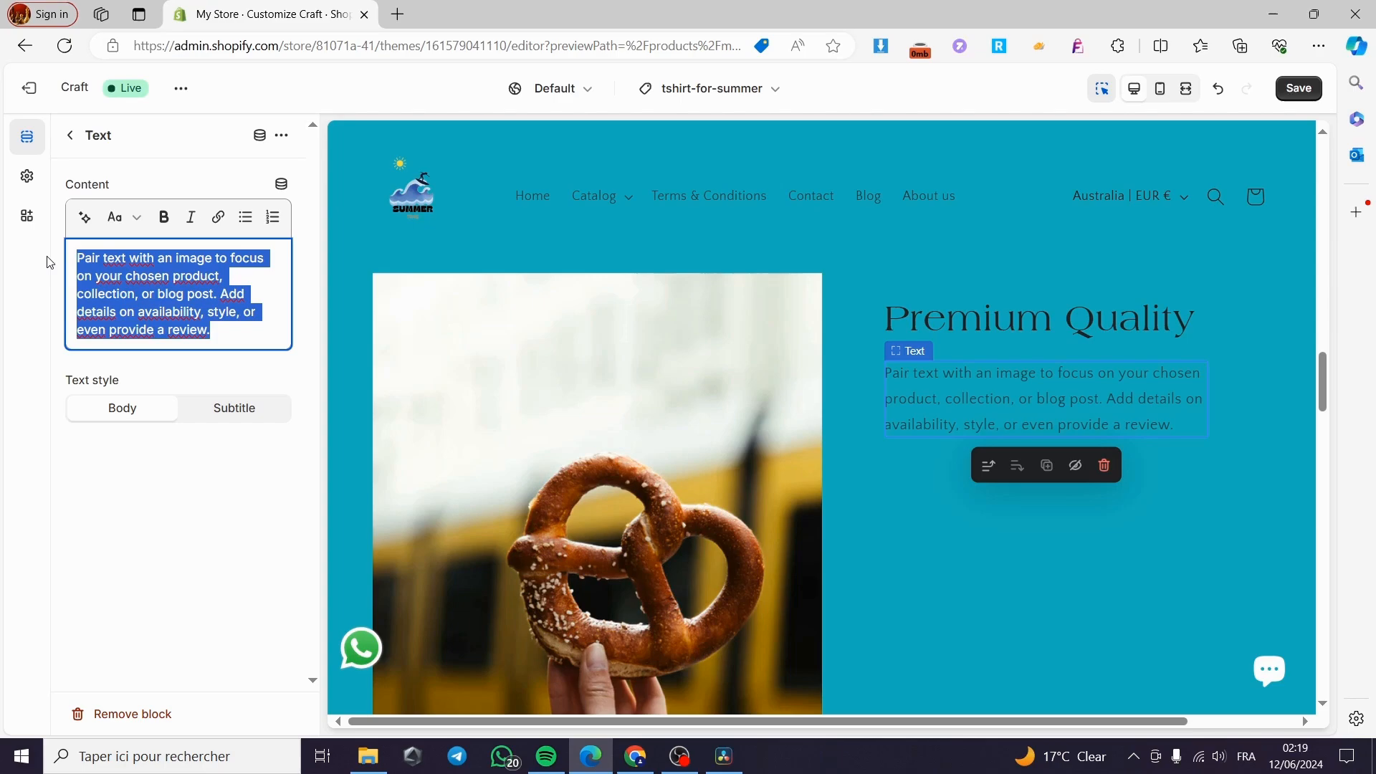
key(BackSpace)
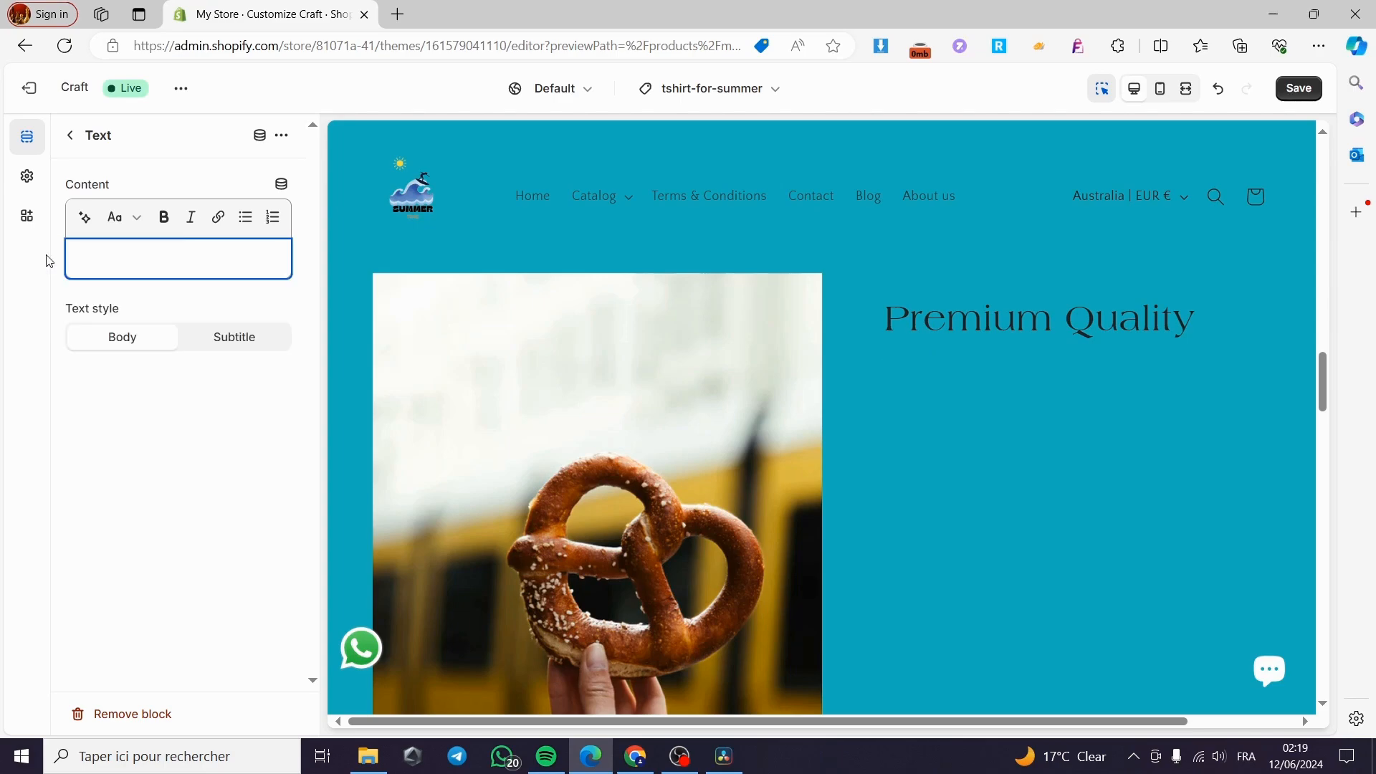
text(Th)
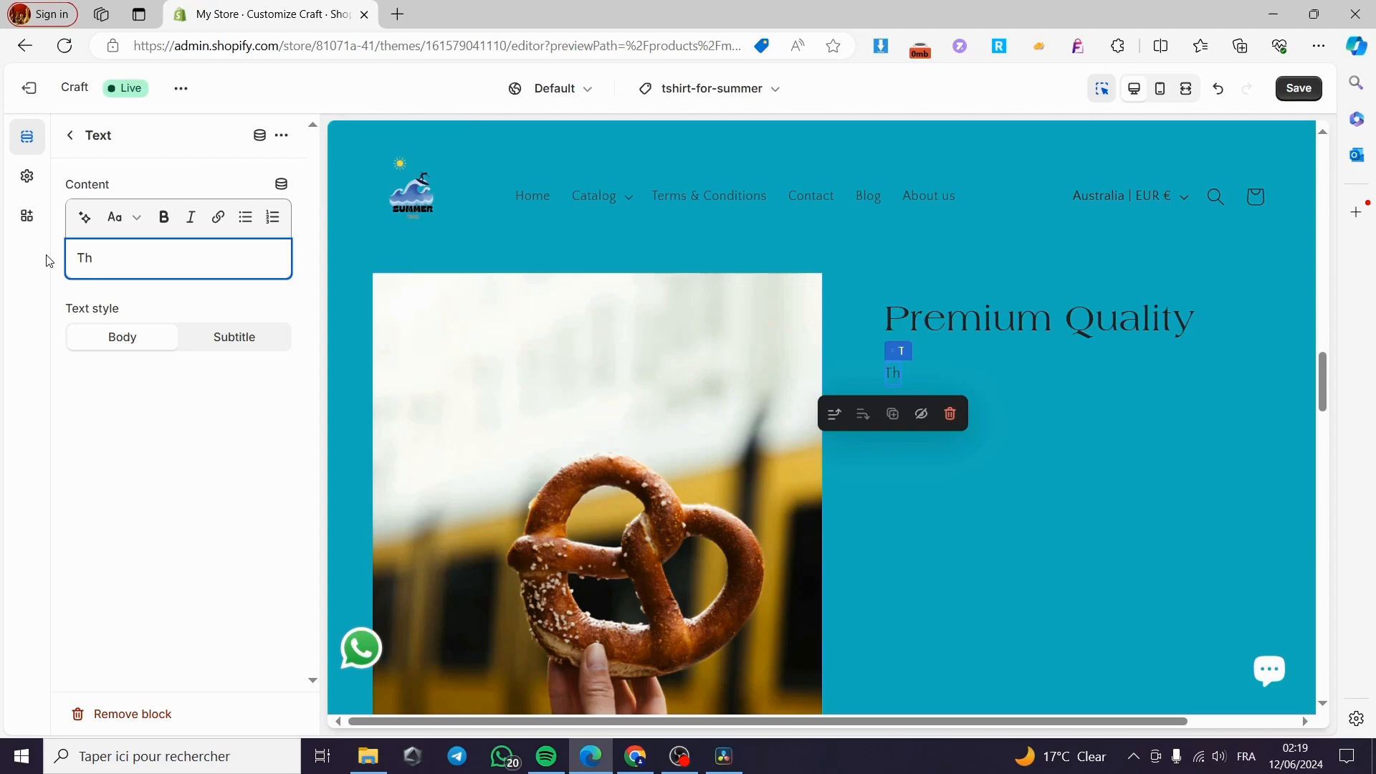
text(is )
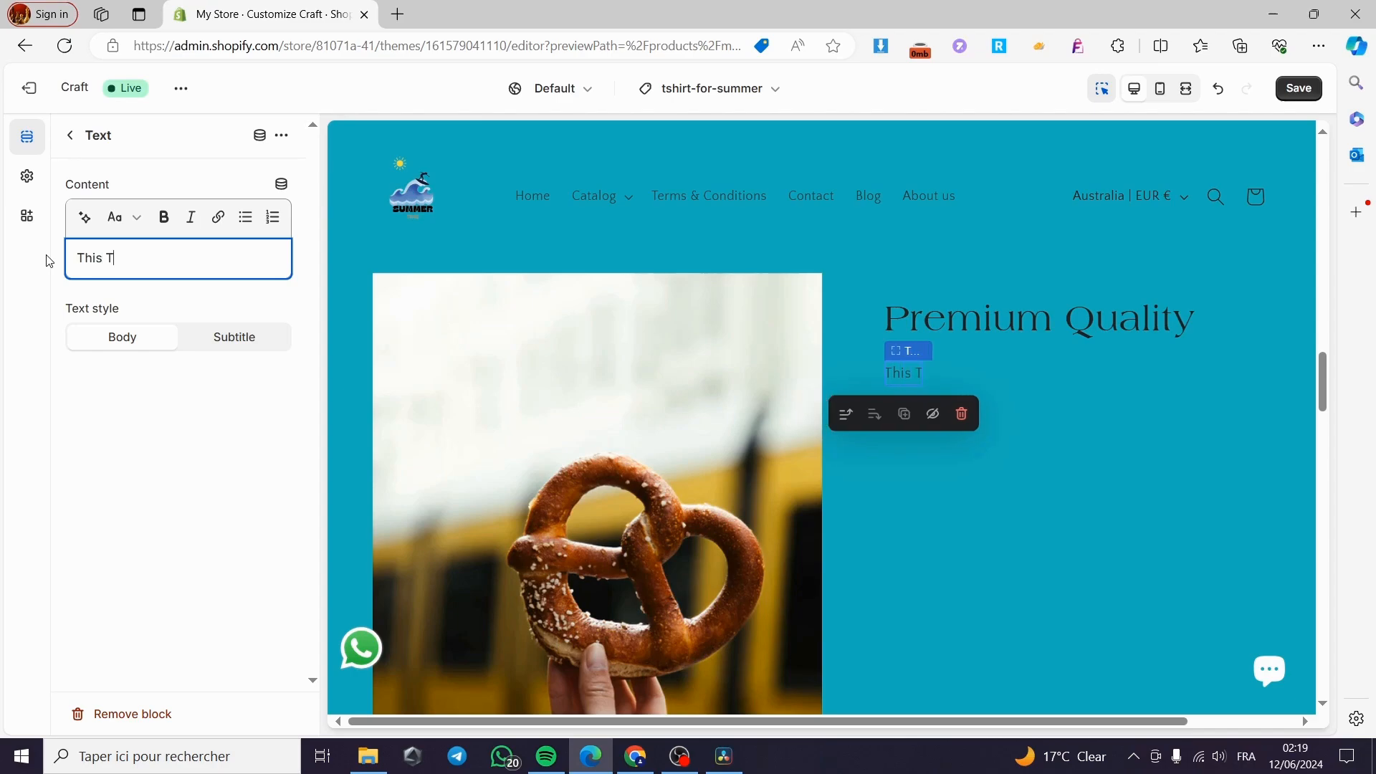
text(T-shir)
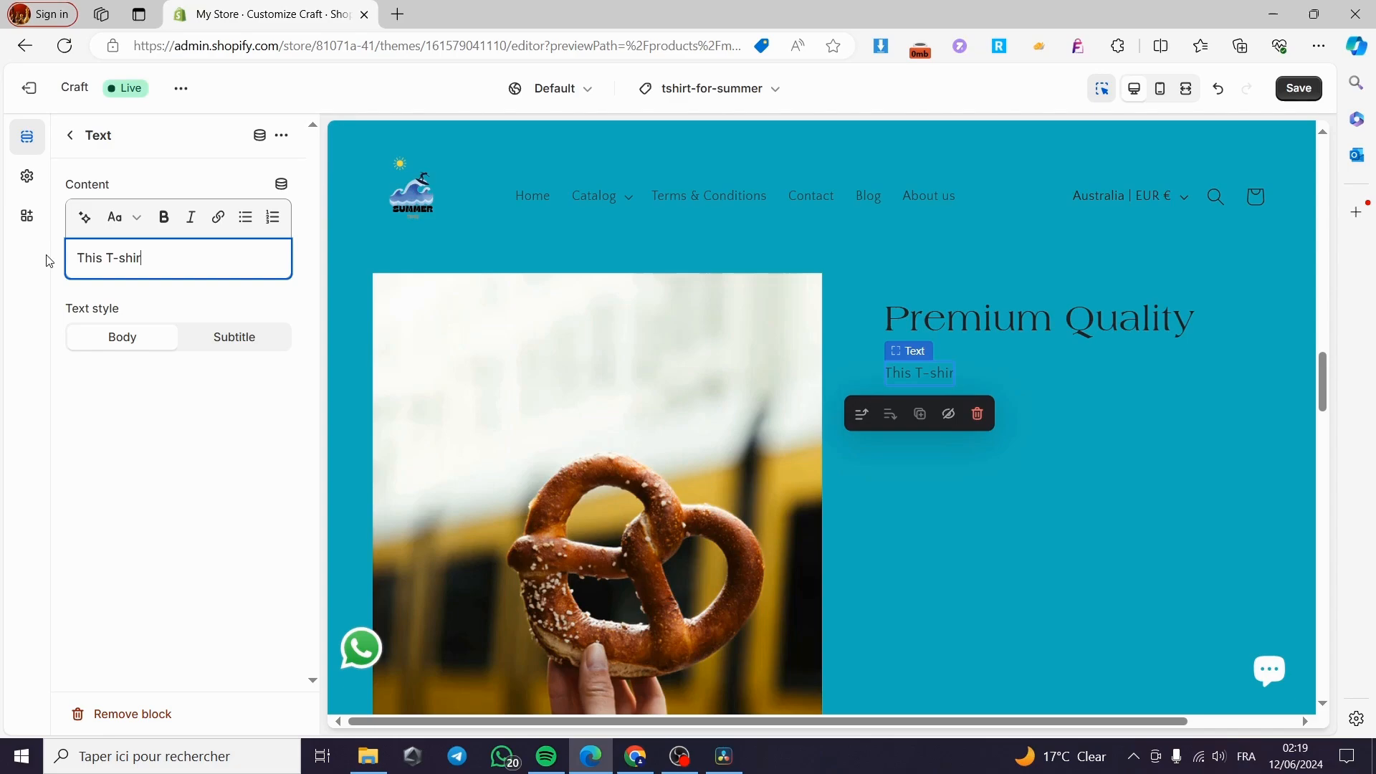
text(t is )
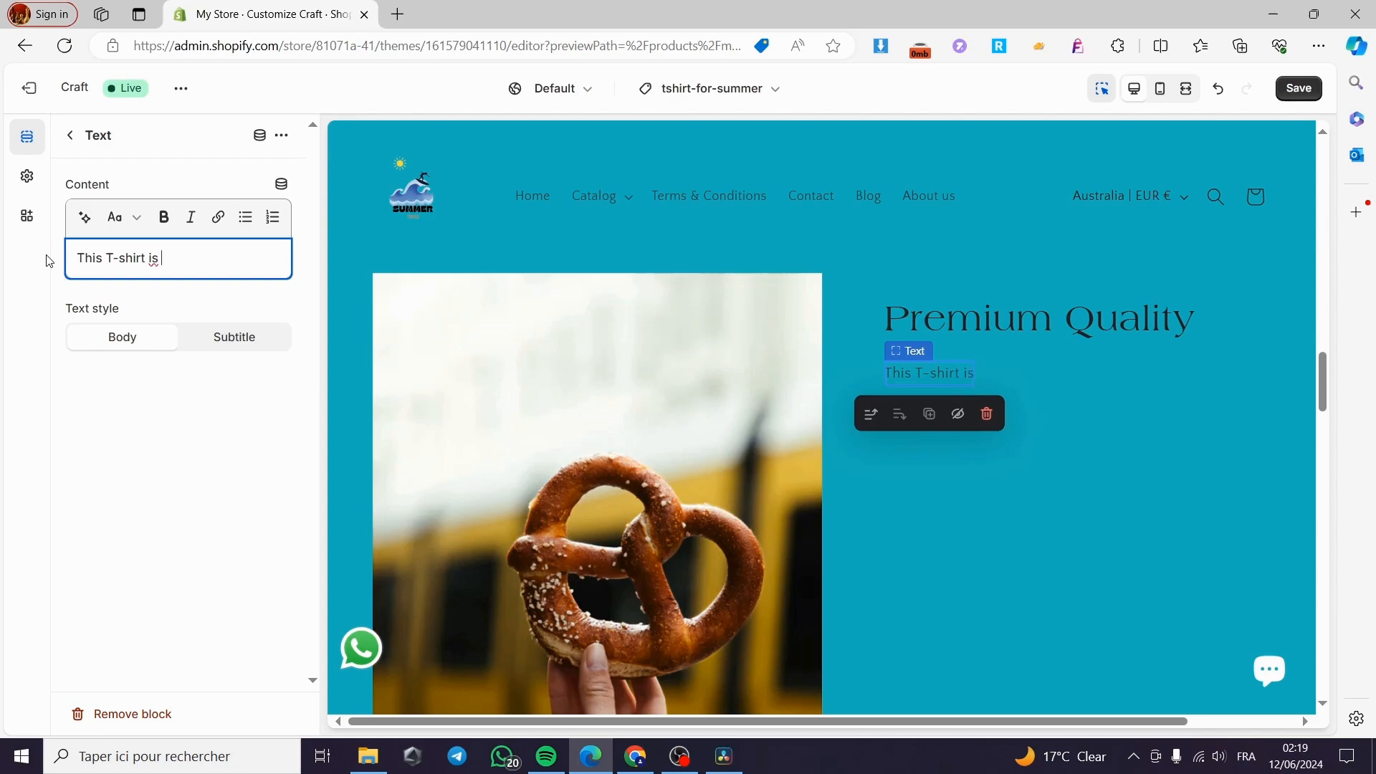
text( made )
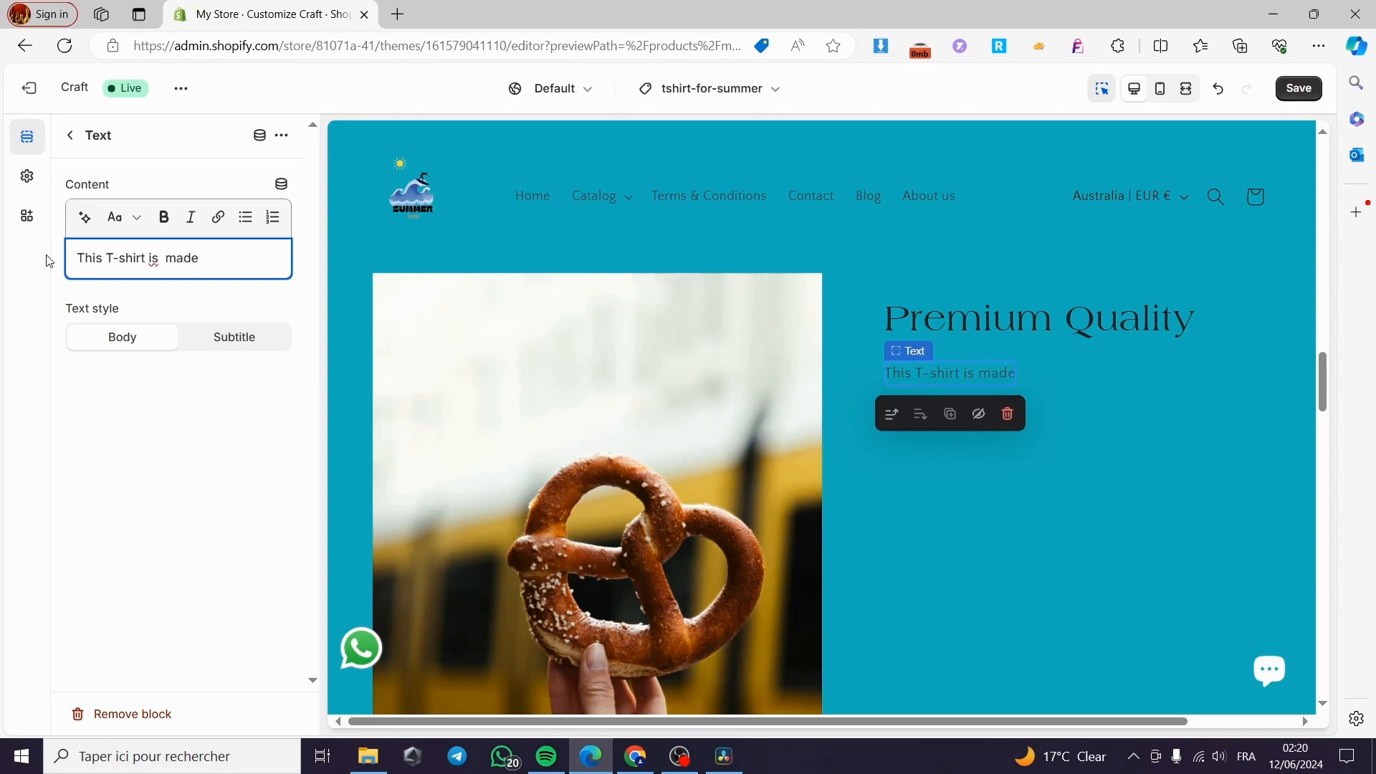
text(by)
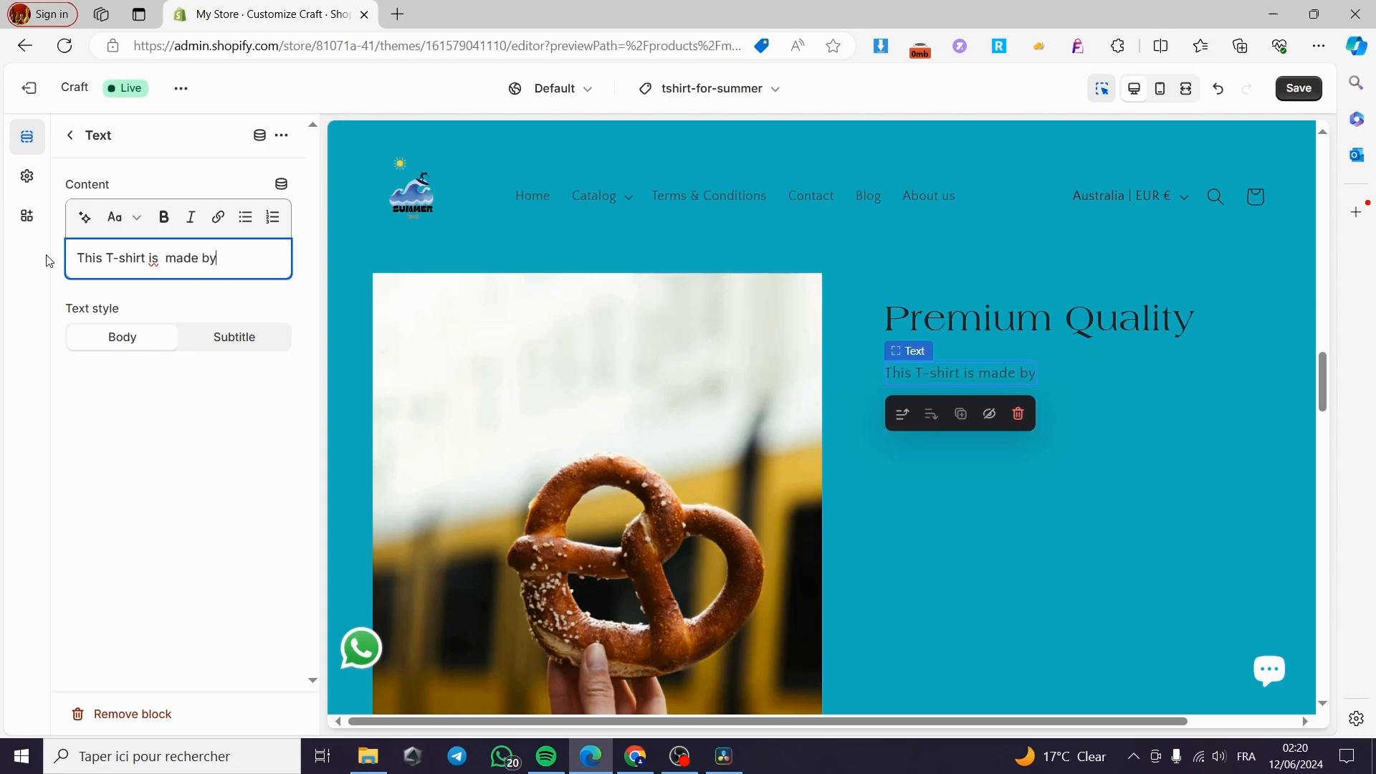
key(BackSpace)
key(BackSpace)
text(with a )
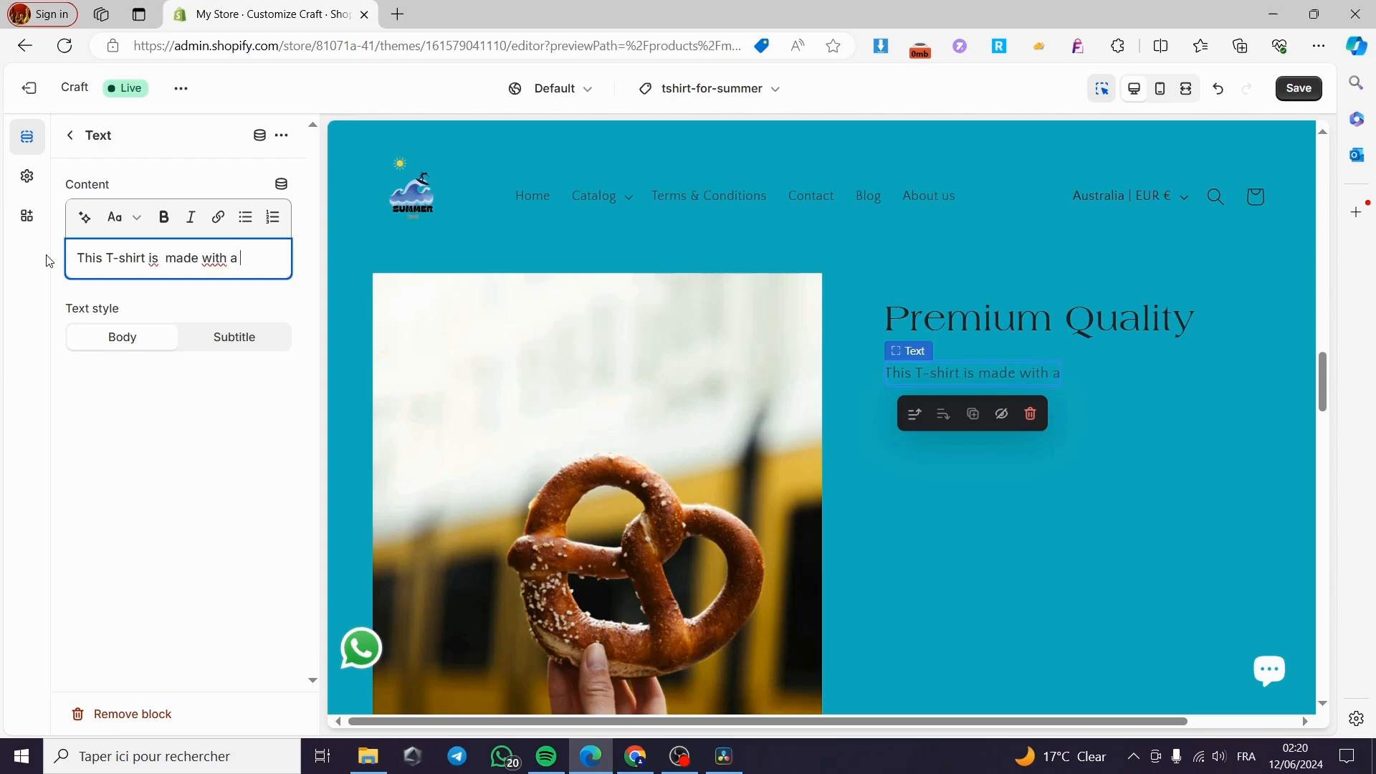
text(high q)
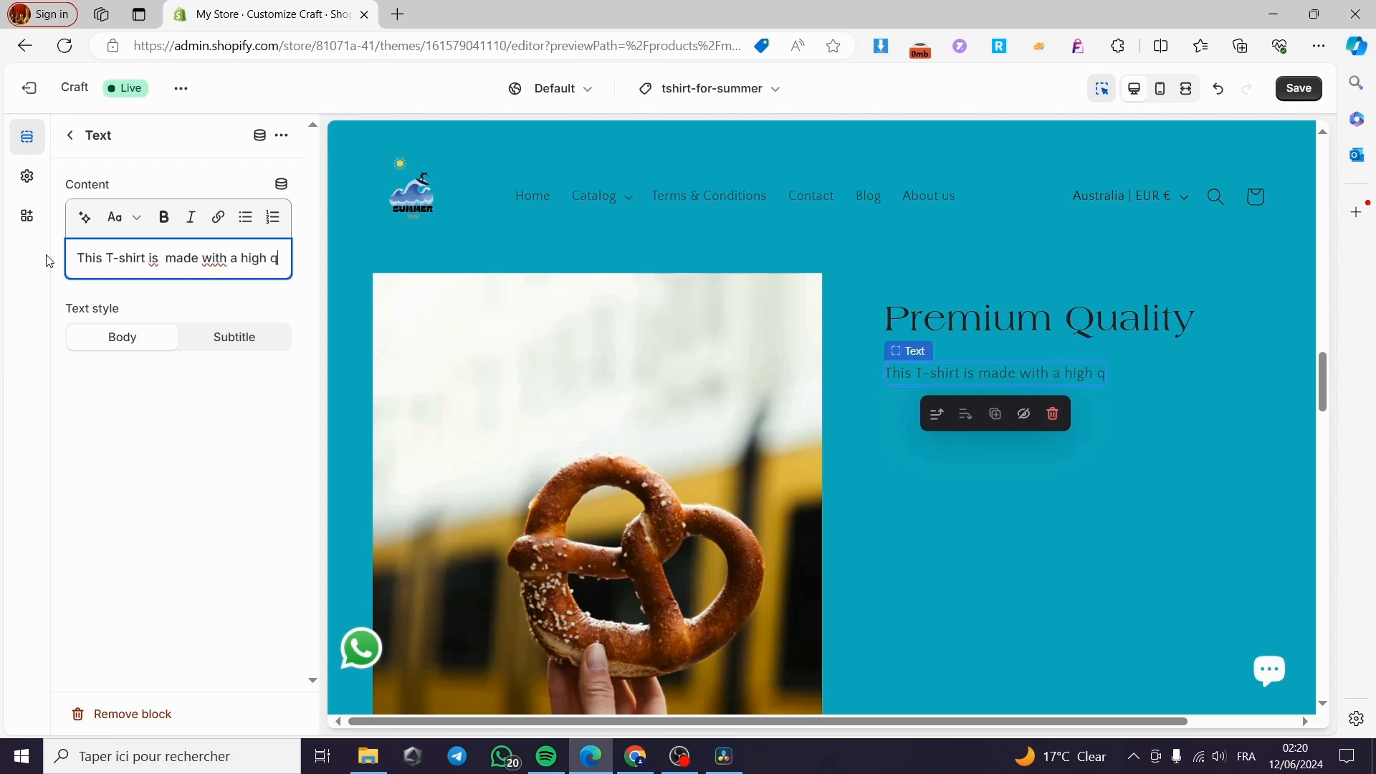
text(uality )
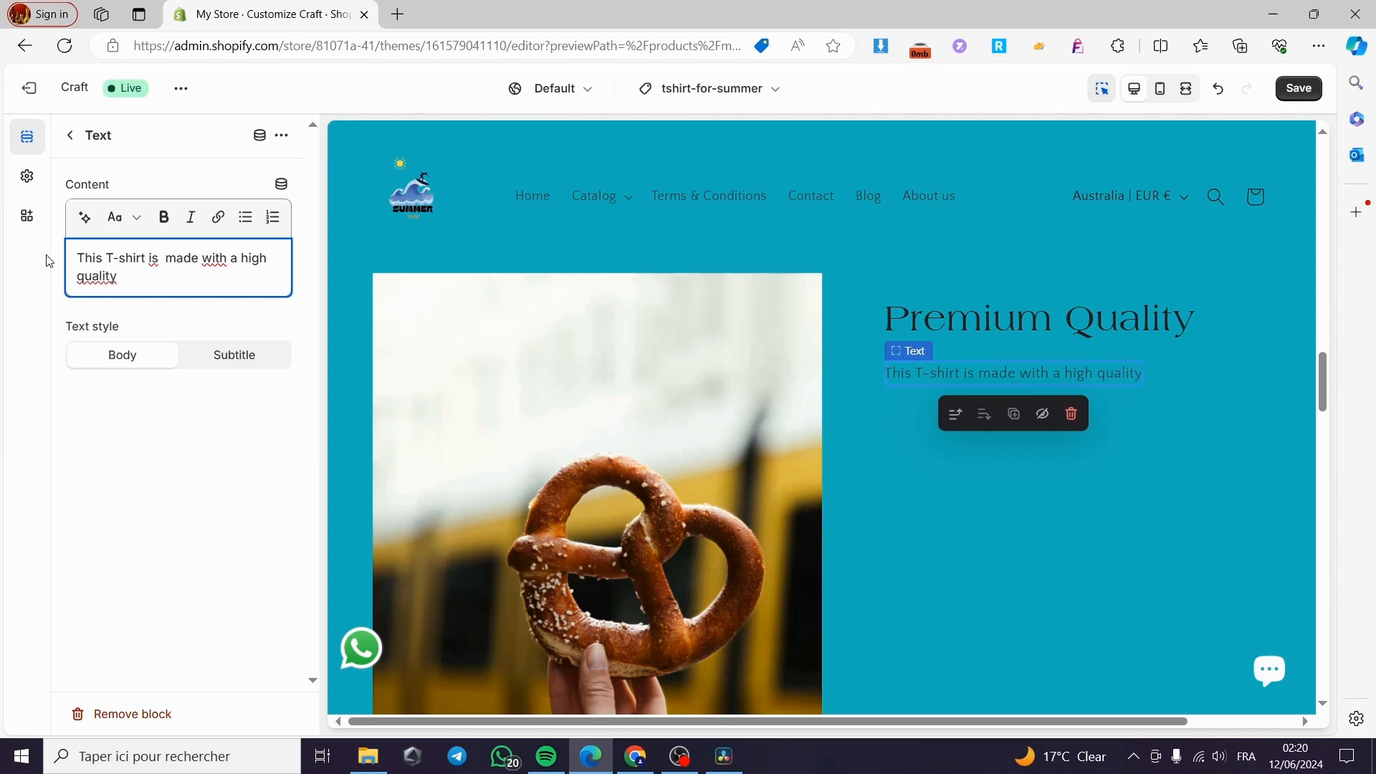
text(wool)
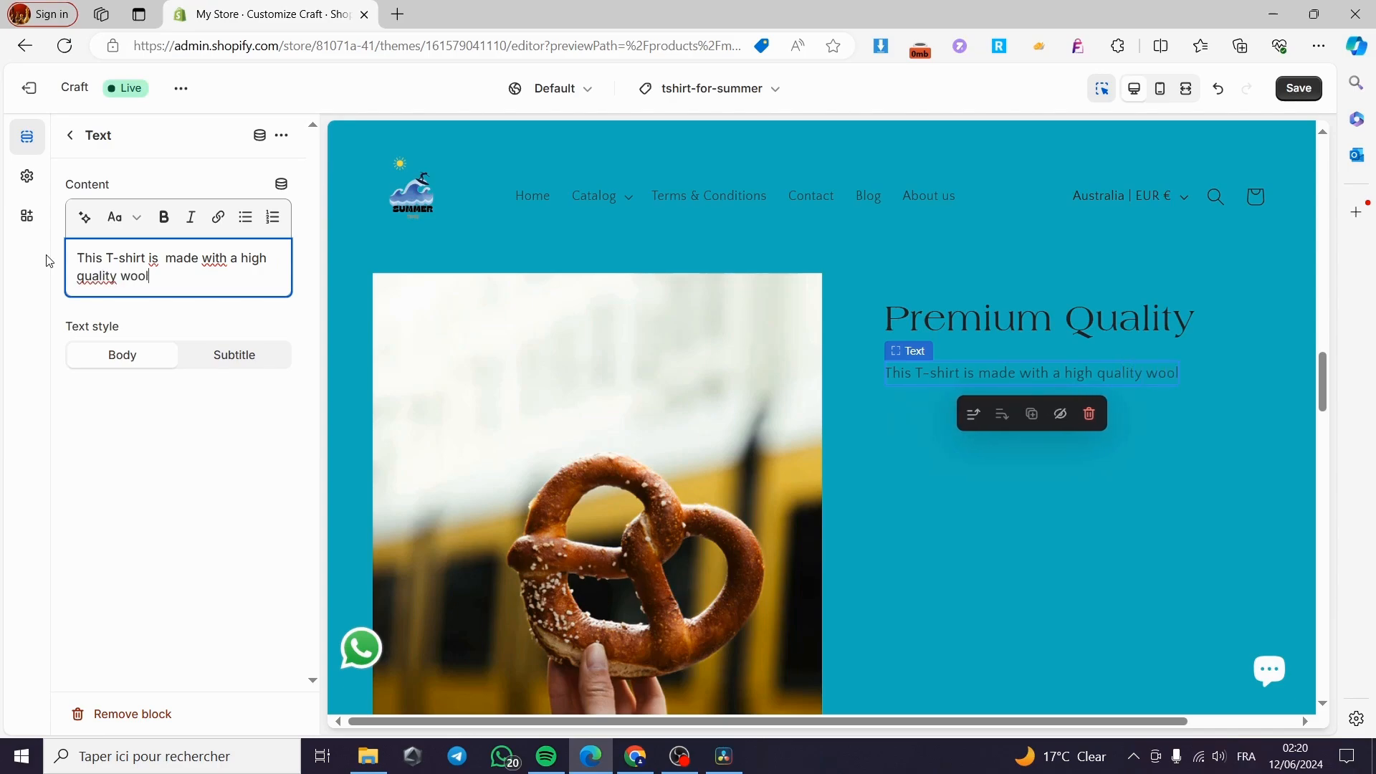
text( 100)
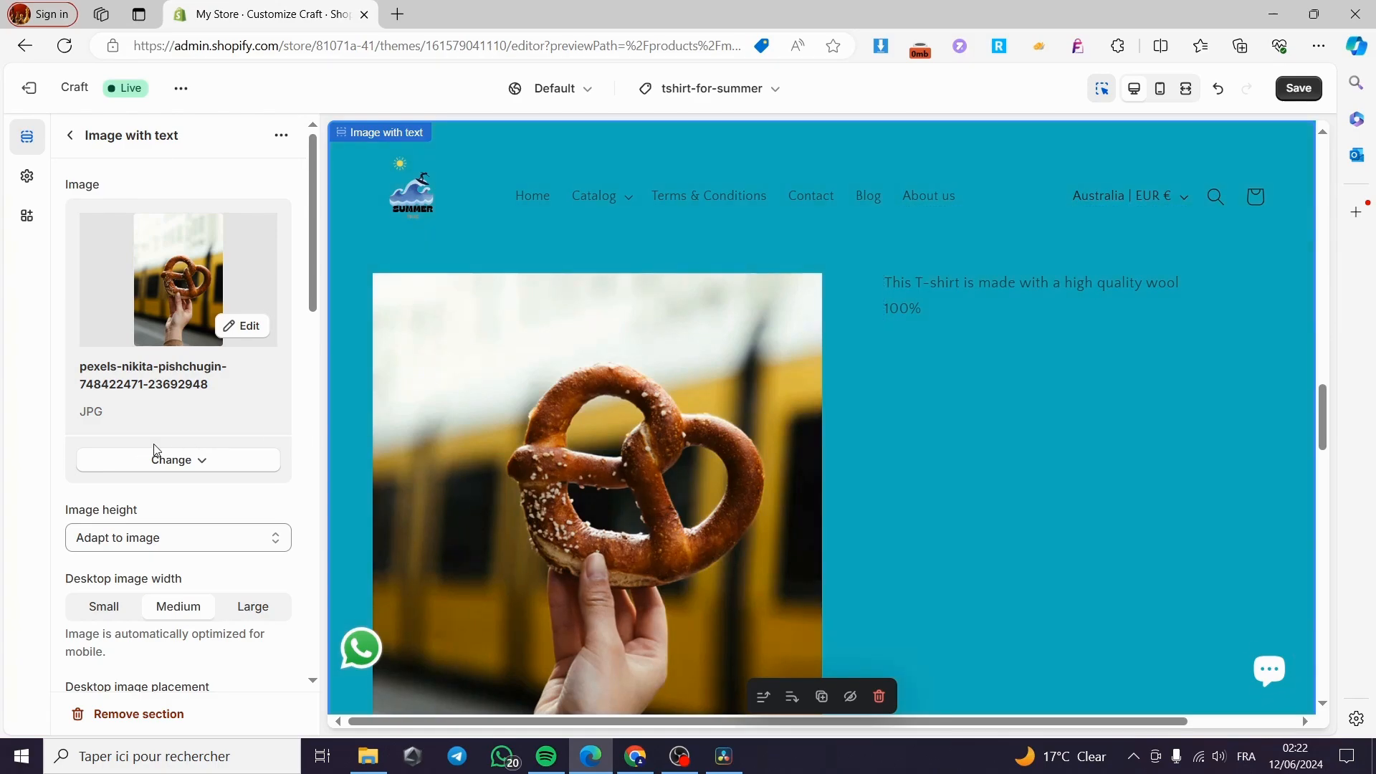
Try the Small image height for the Image with text section and settle on Medium
click(69, 135)
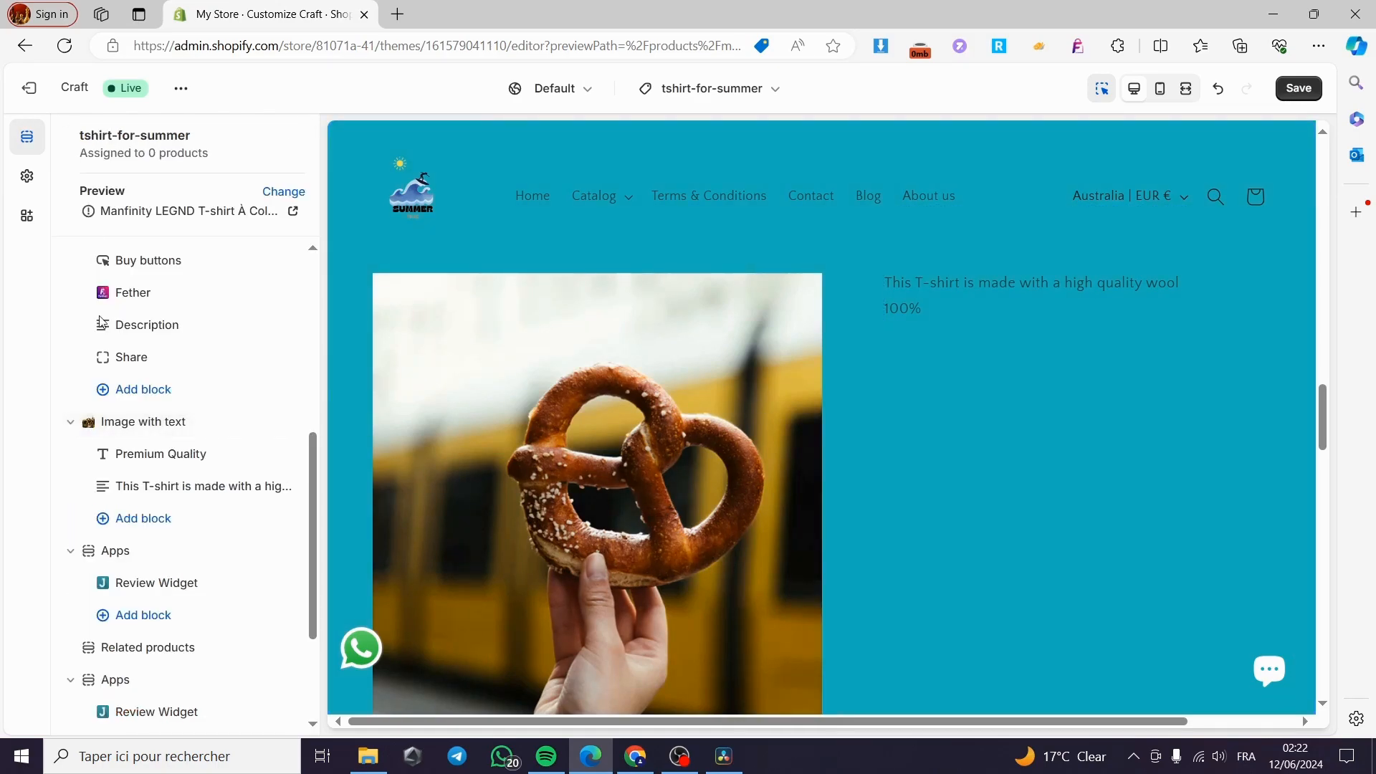
click(138, 430)
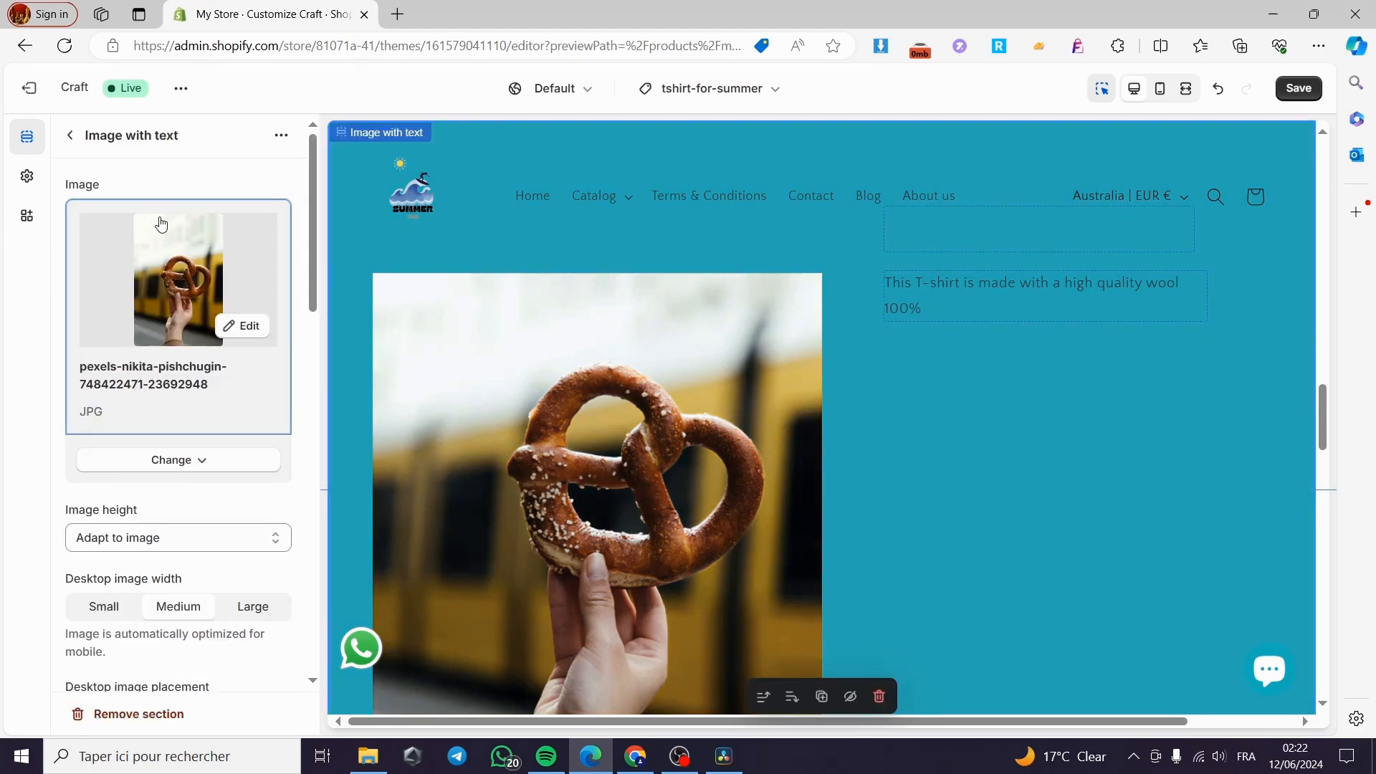
scroll(179, 251, down, 3)
scroll(215, 344, down, 2)
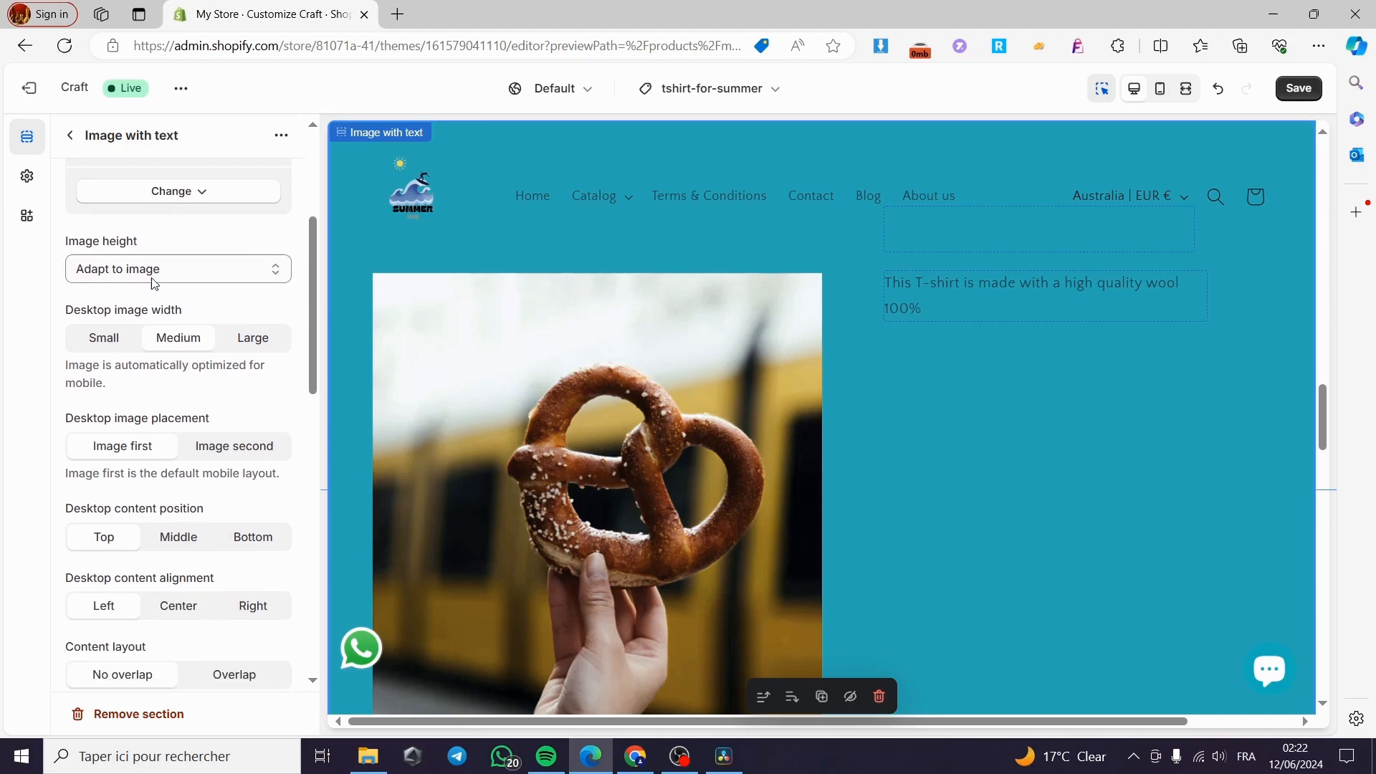
click(147, 277)
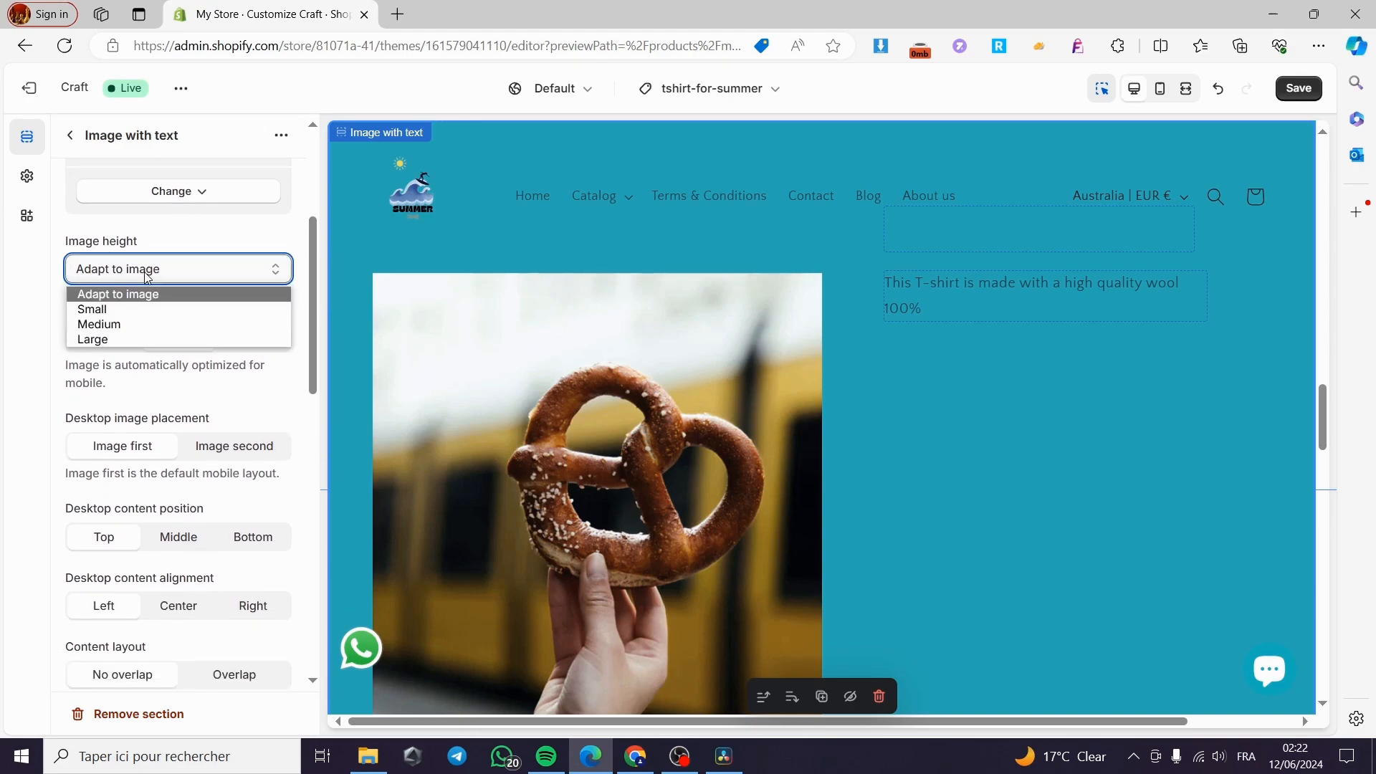
click(144, 309)
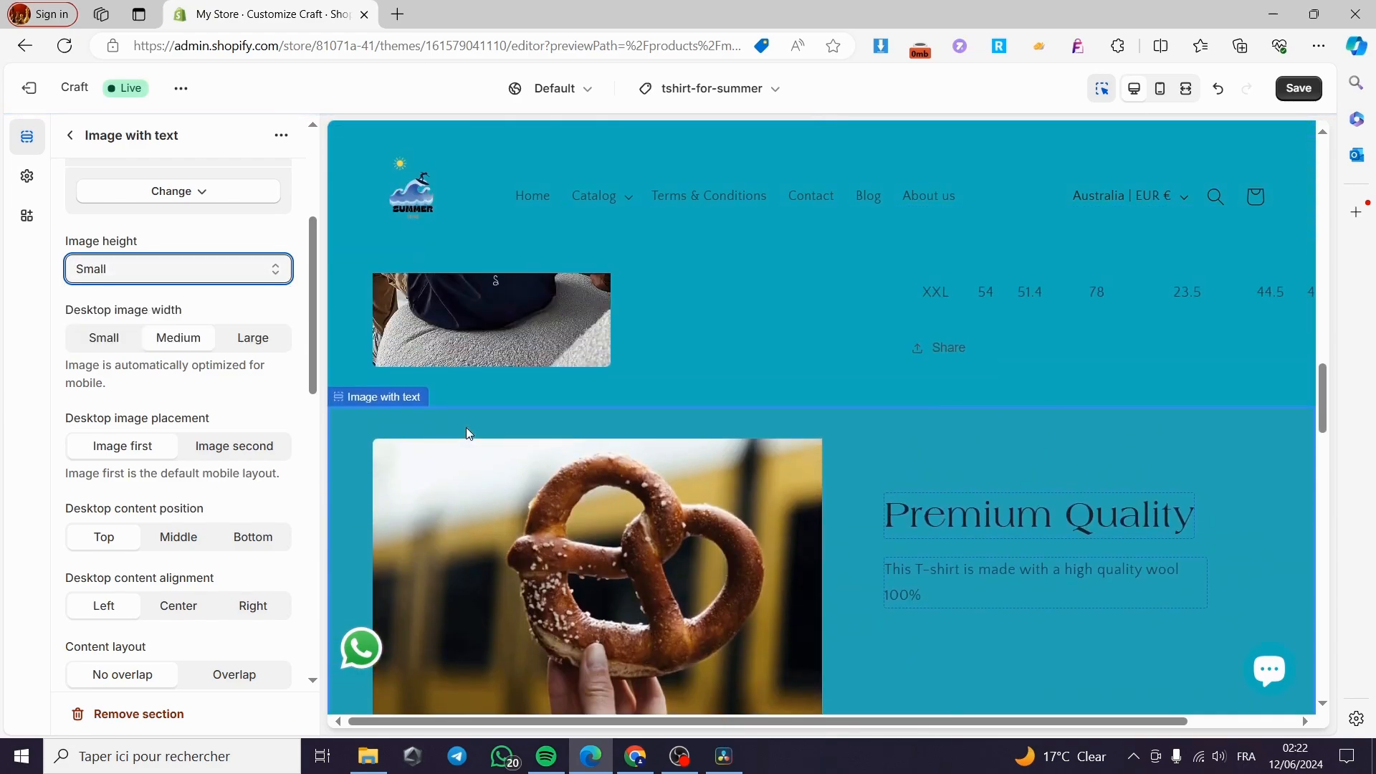
click(147, 276)
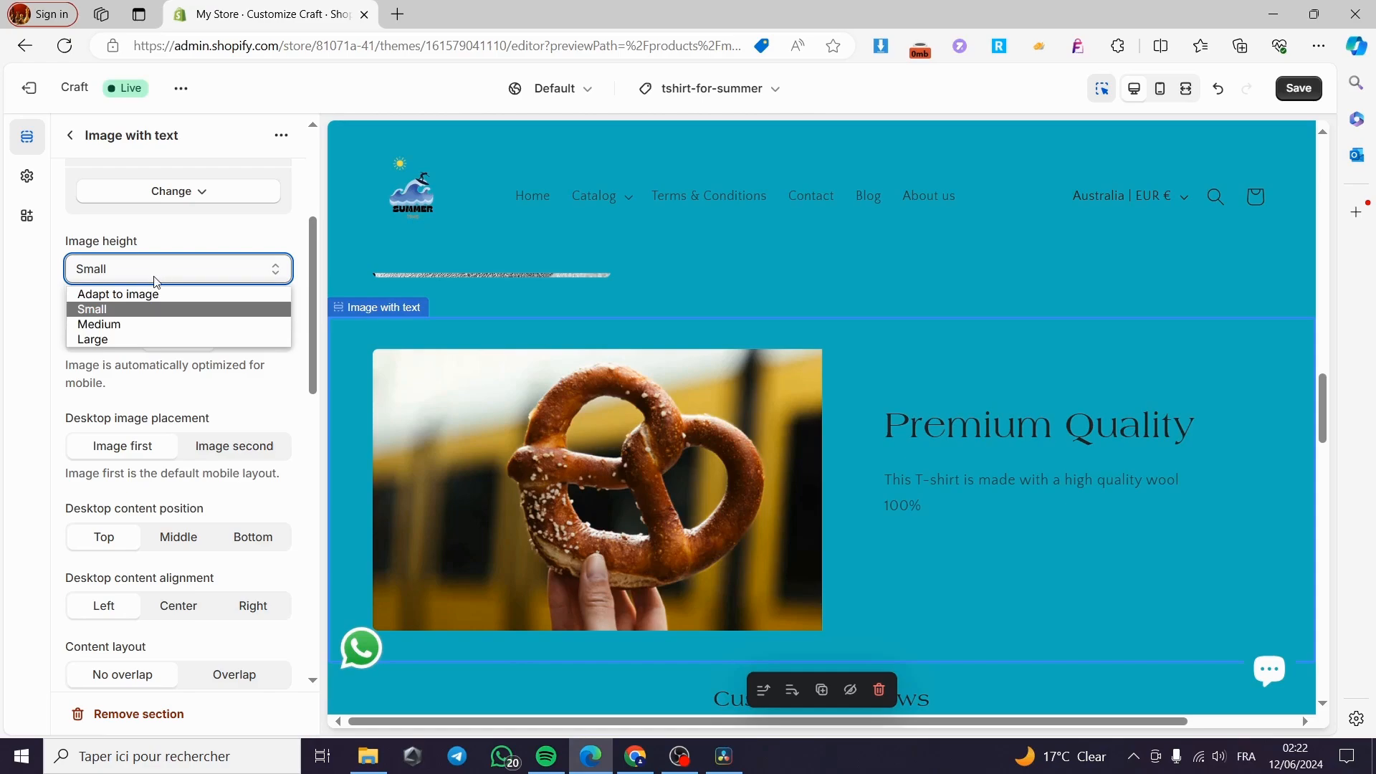
click(149, 322)
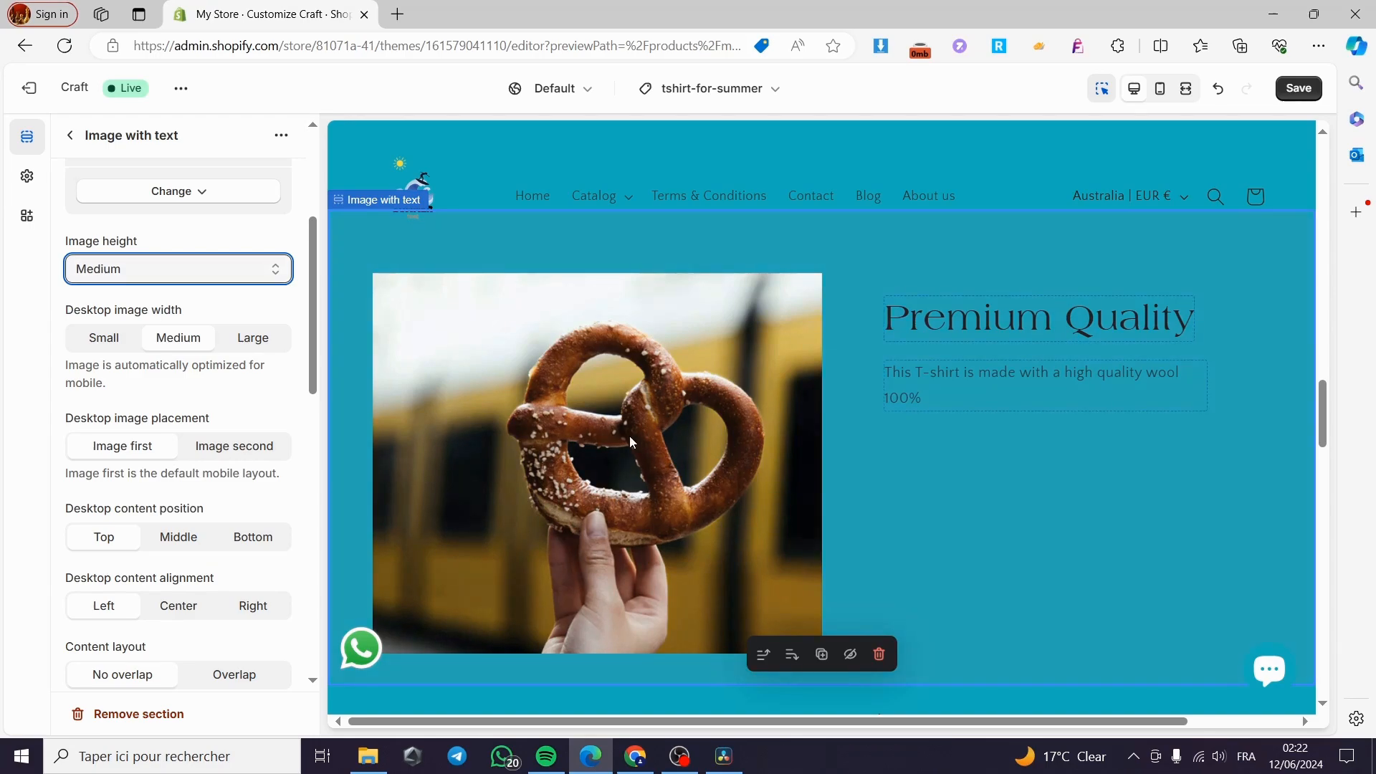
click(136, 270)
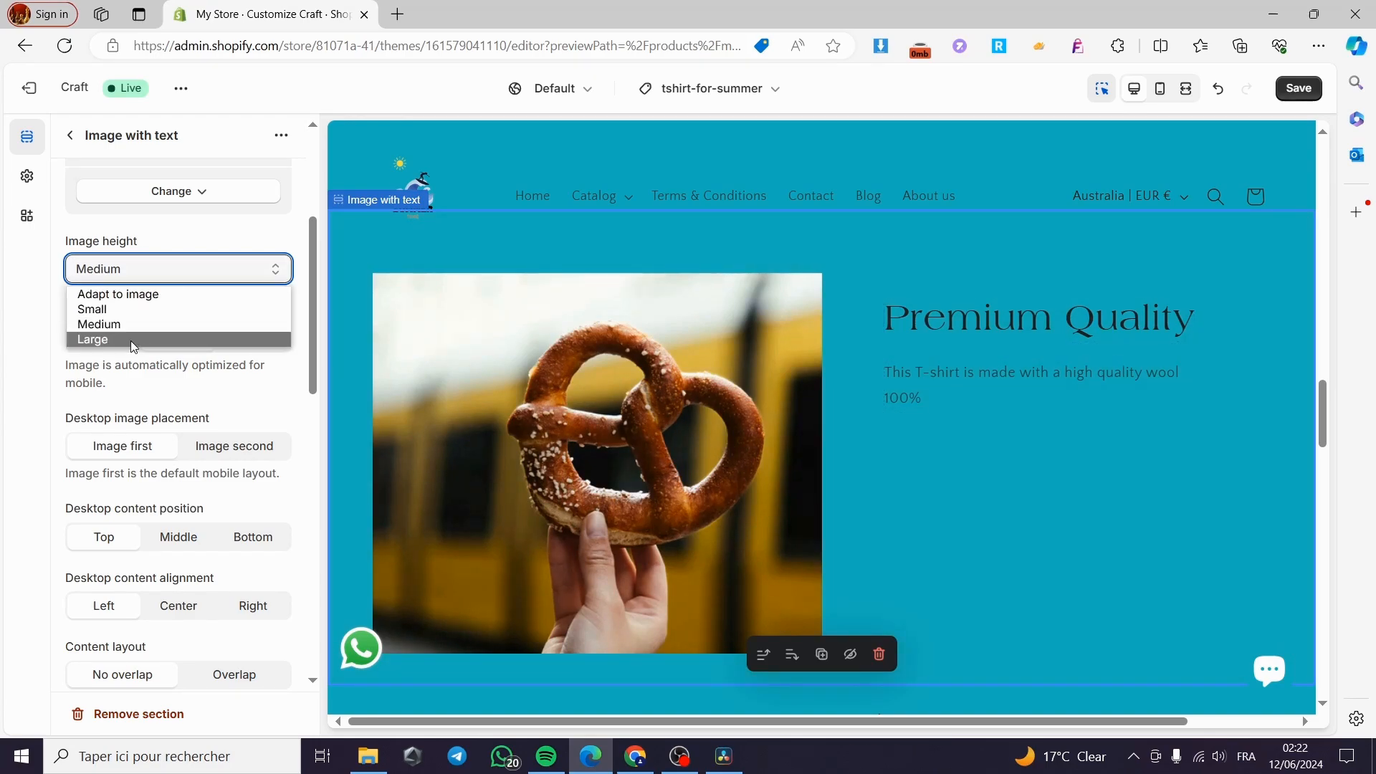
click(178, 262)
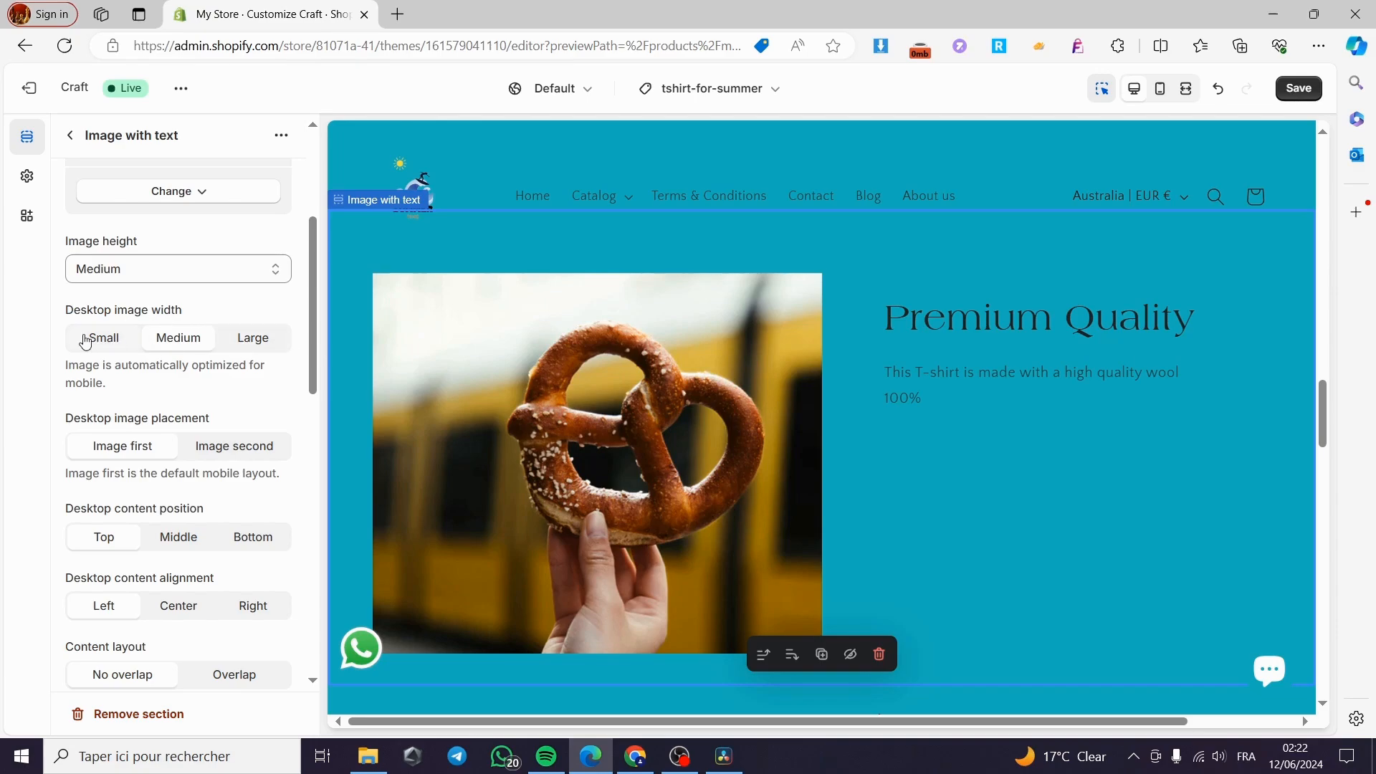
Try the Small and Large desktop image widths and return the width to Medium
click(112, 349)
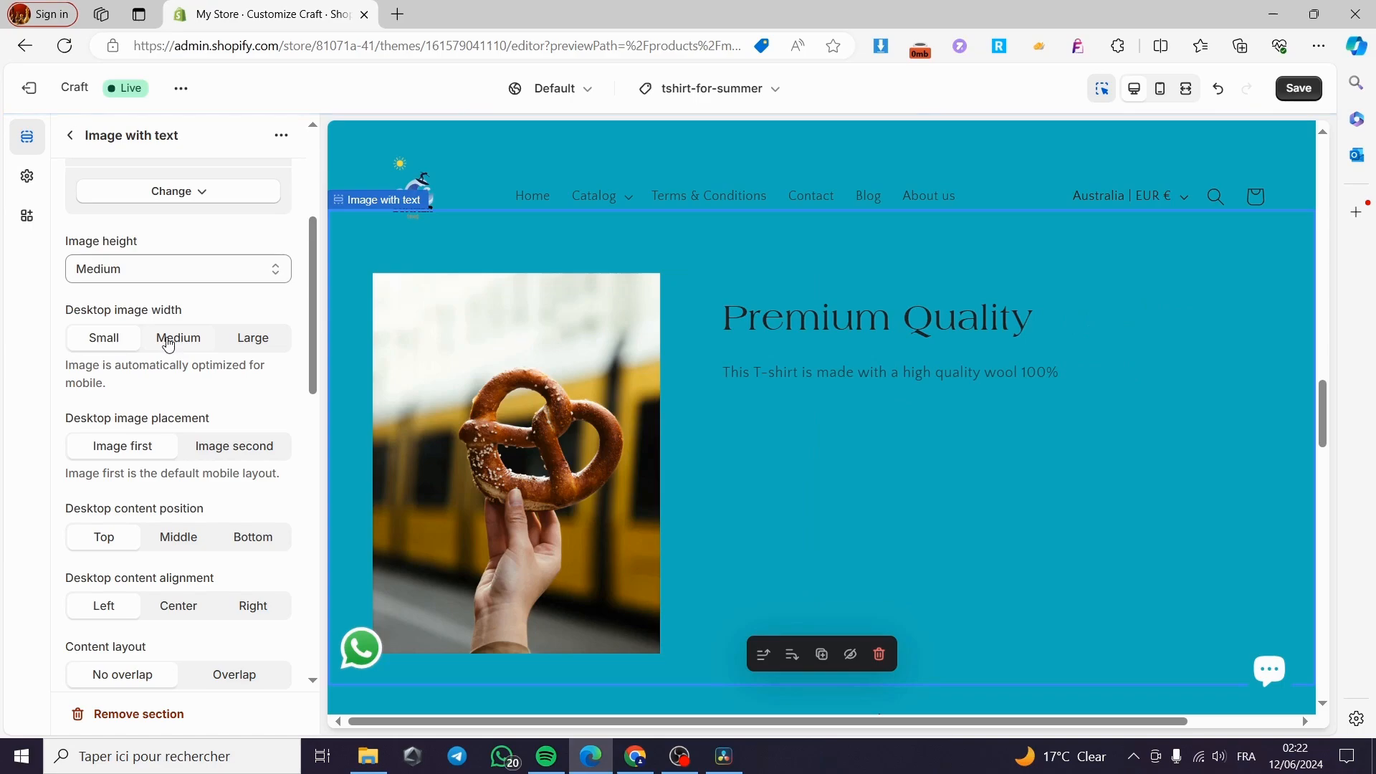
click(252, 338)
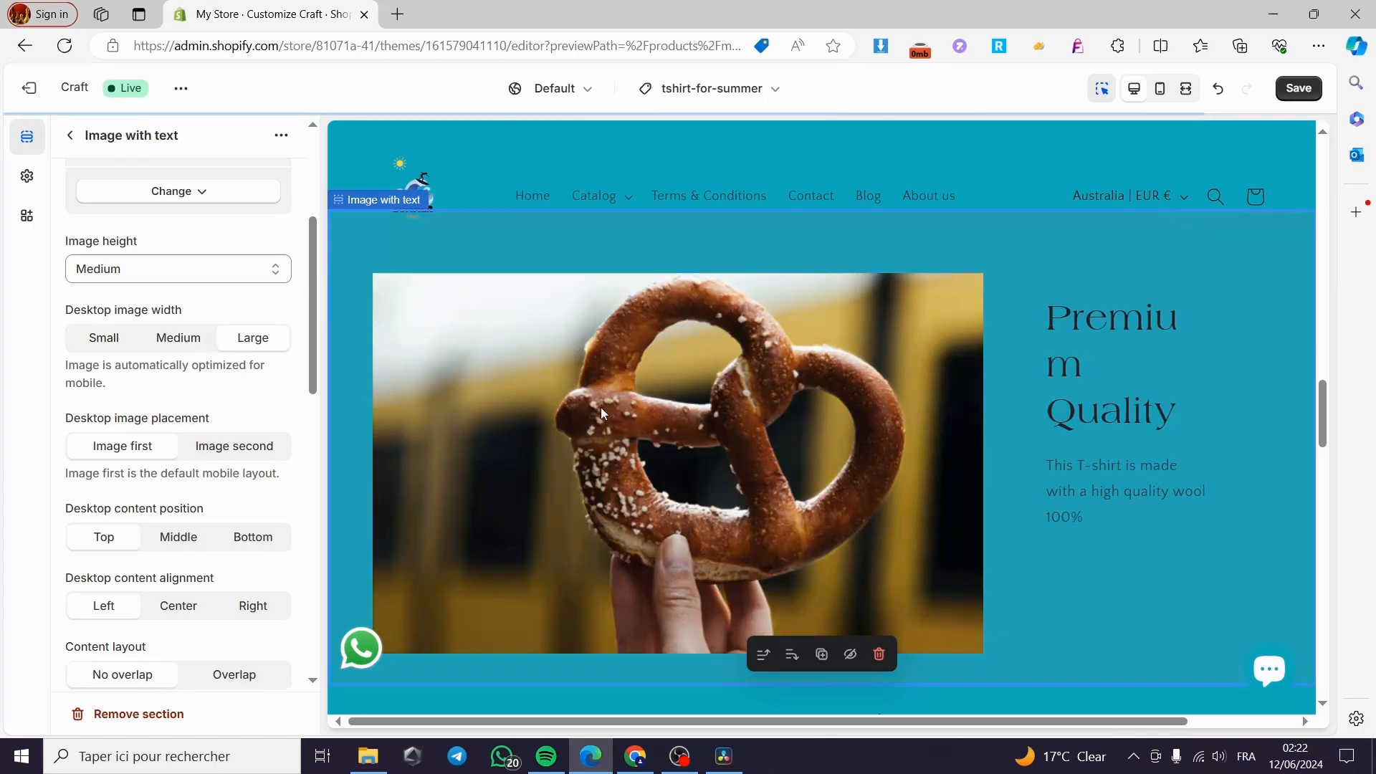
click(185, 343)
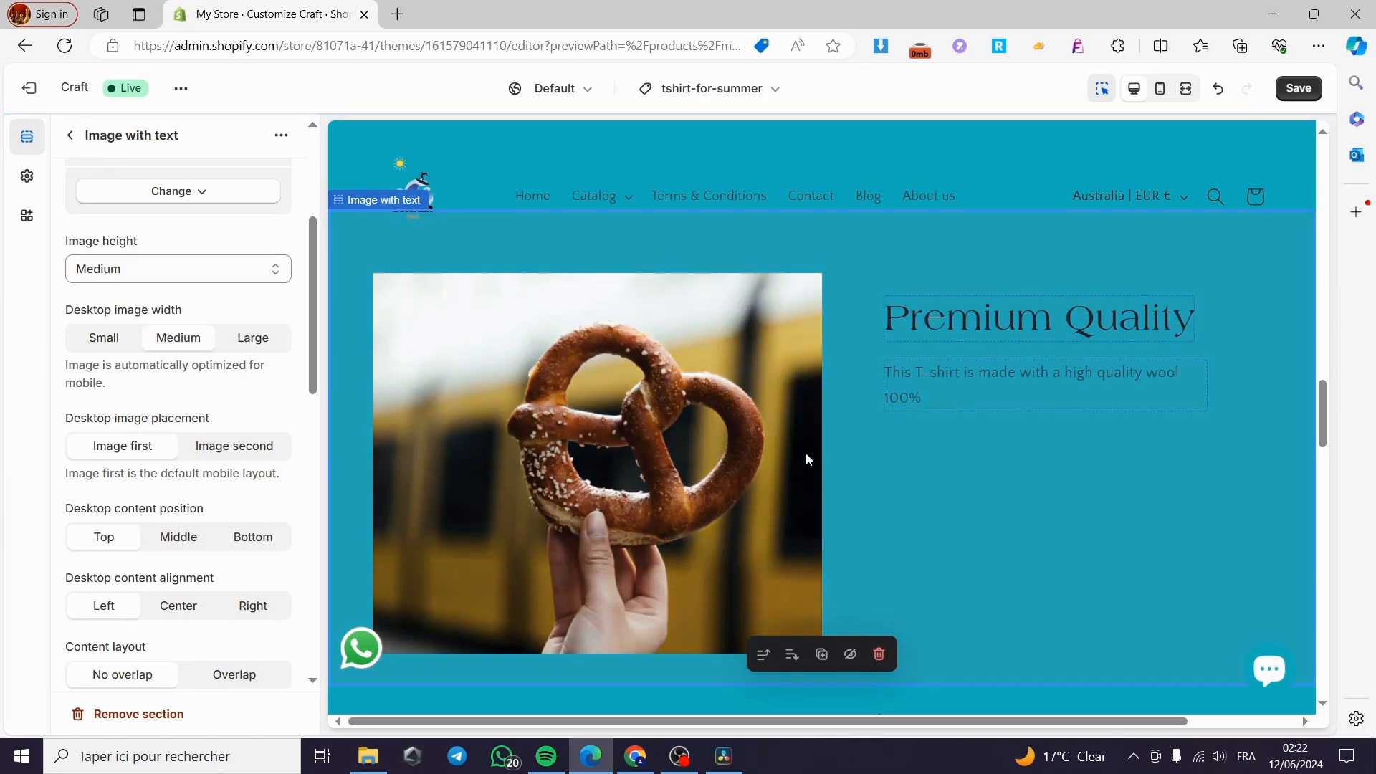
Set the desktop image placement to Image second and the desktop content position to Middle
scroll(115, 439, down, 1)
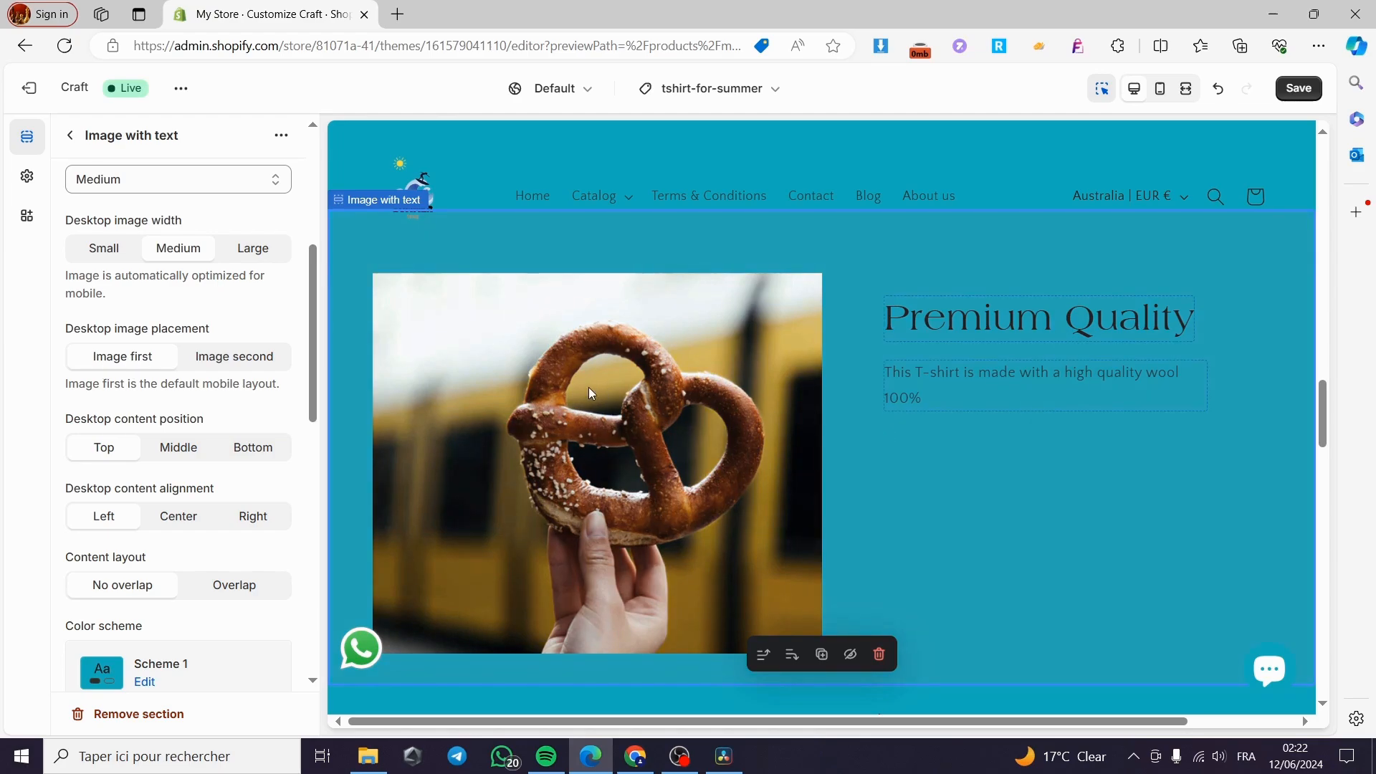
click(205, 361)
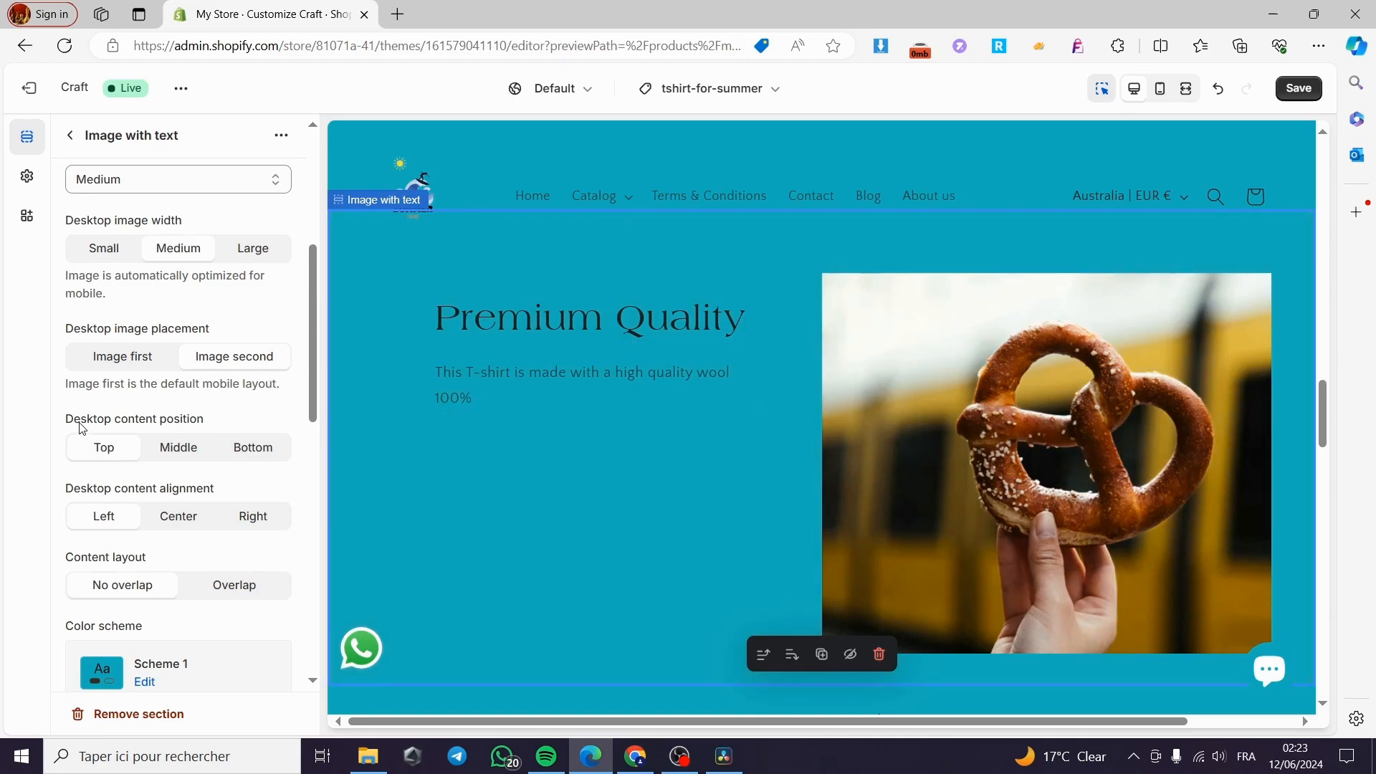
click(175, 456)
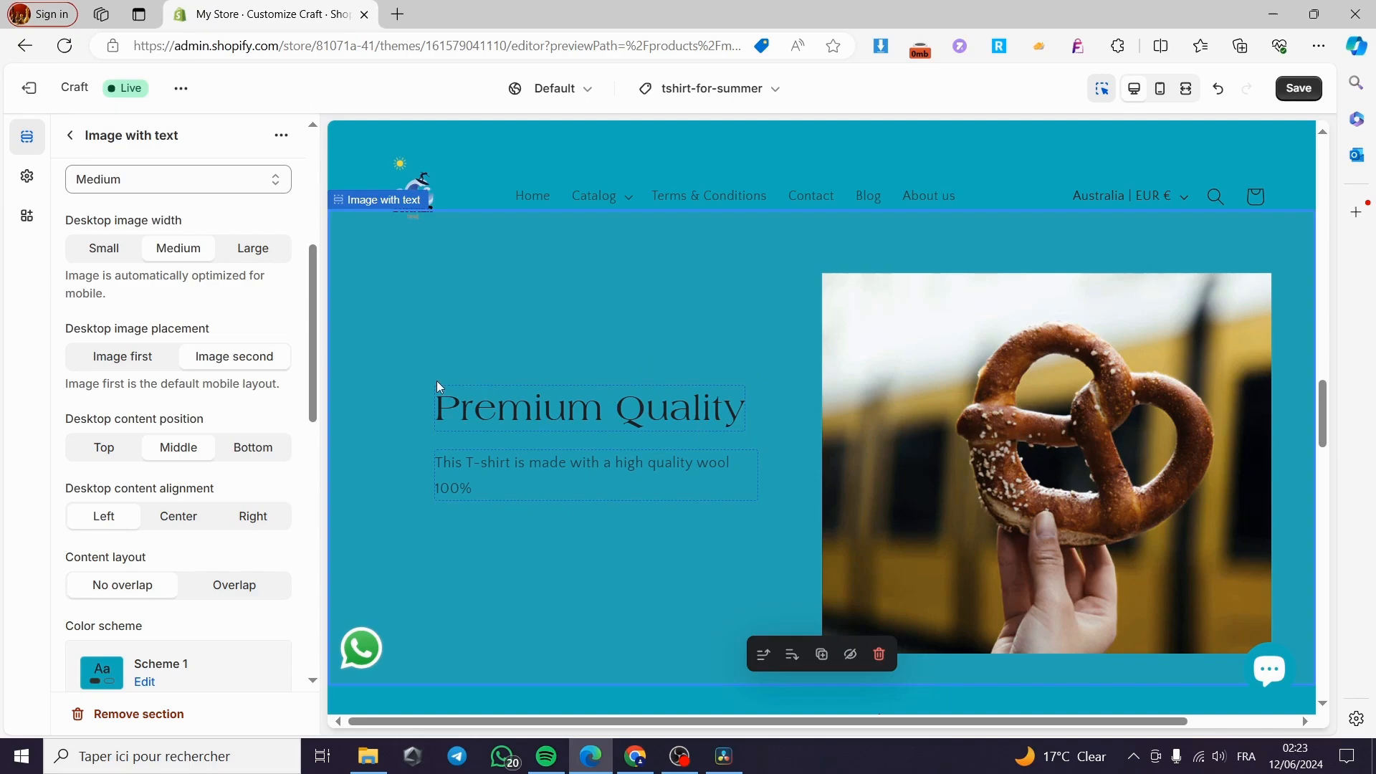
click(254, 450)
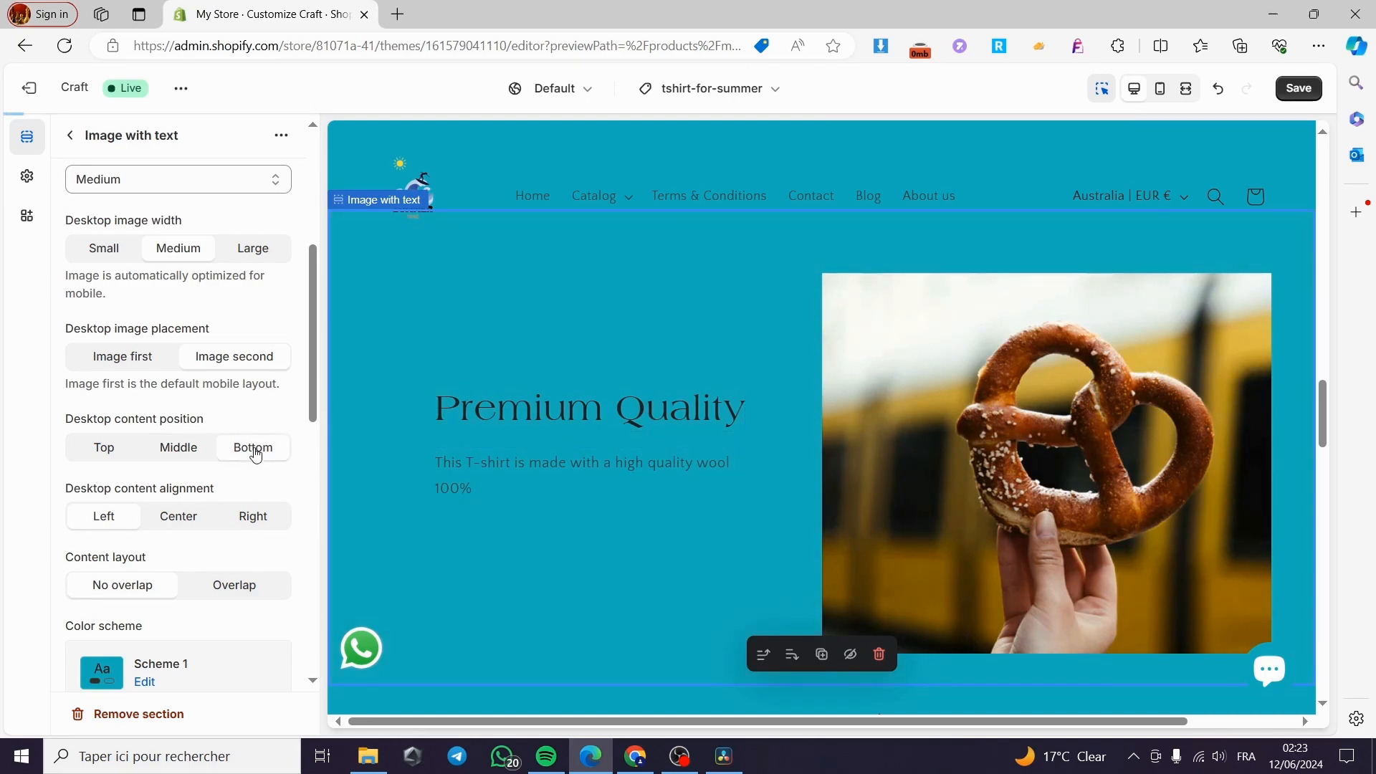
click(179, 459)
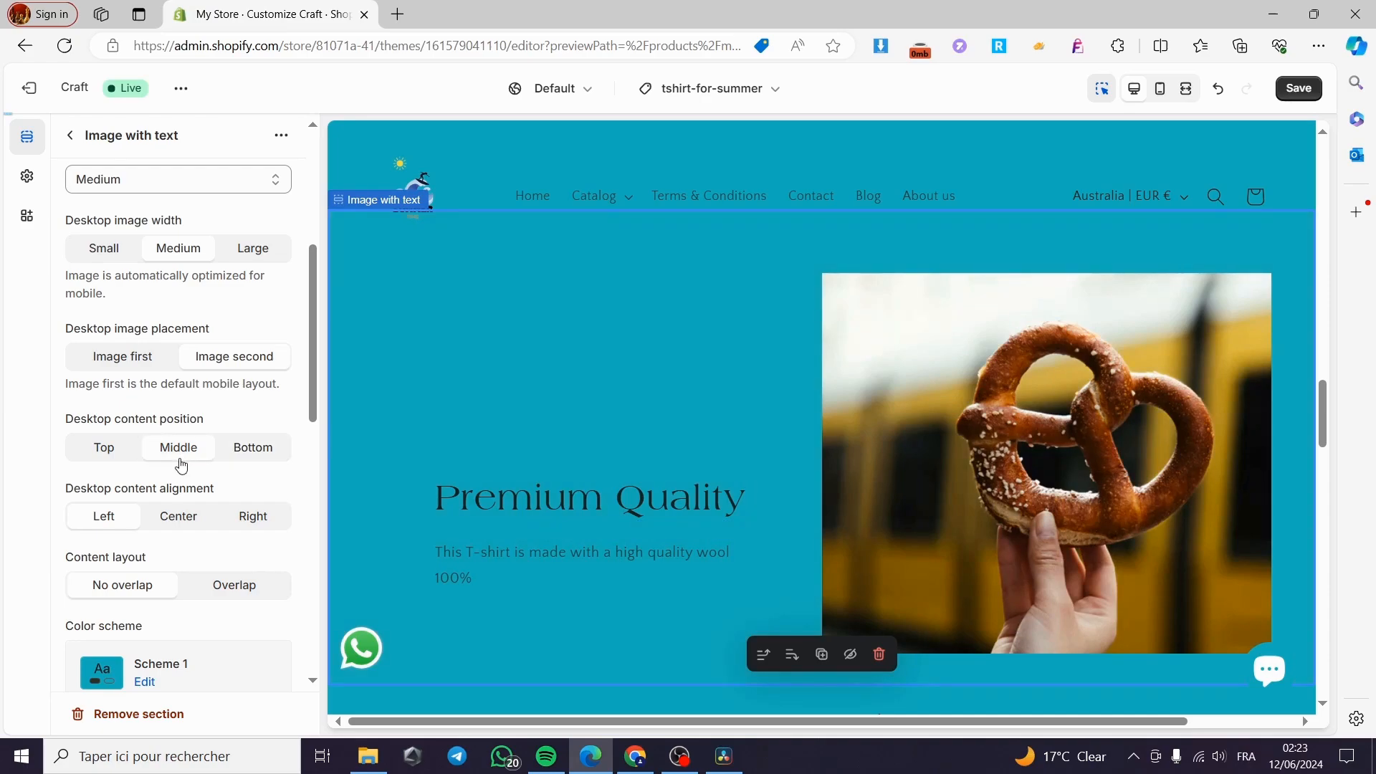
Compare the desktop content alignments for the section's text and set the alignment to Center
scroll(137, 444, down, 2)
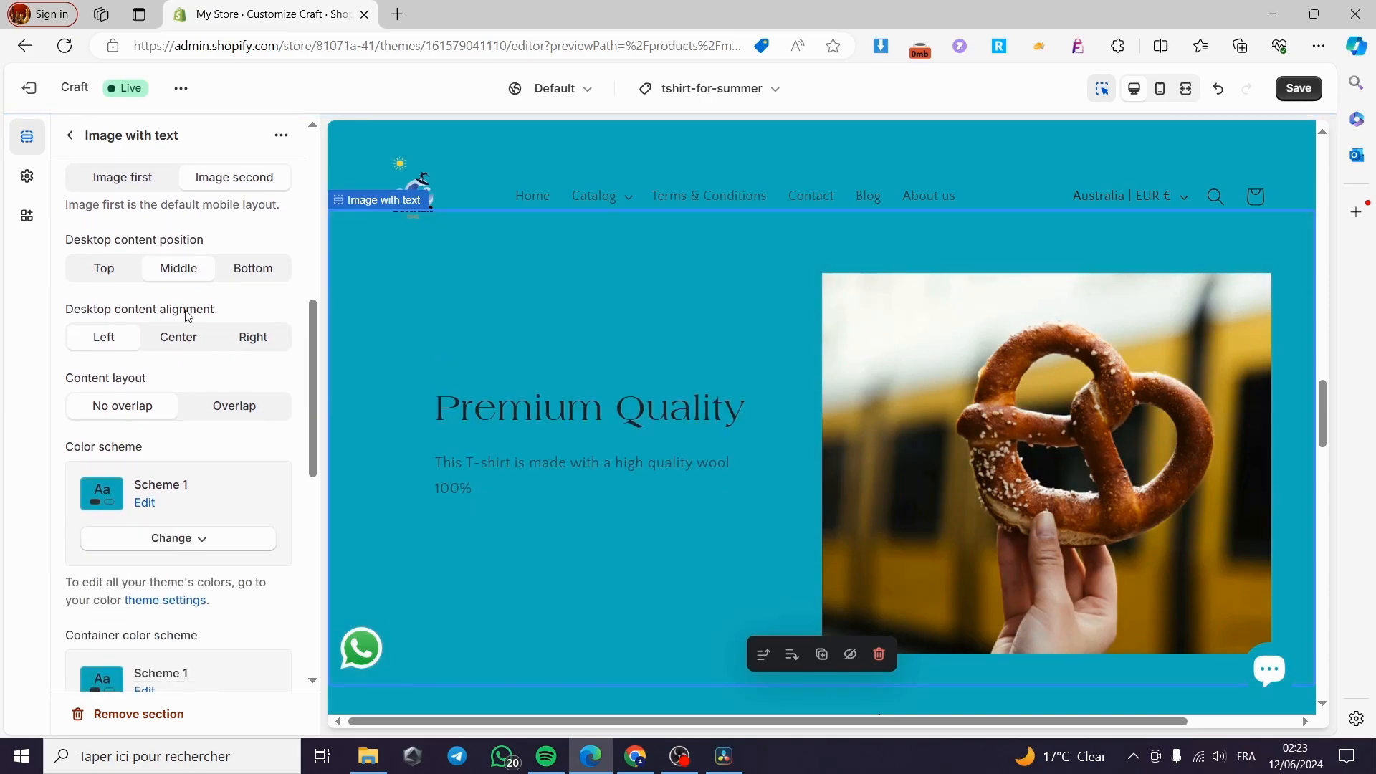
click(179, 347)
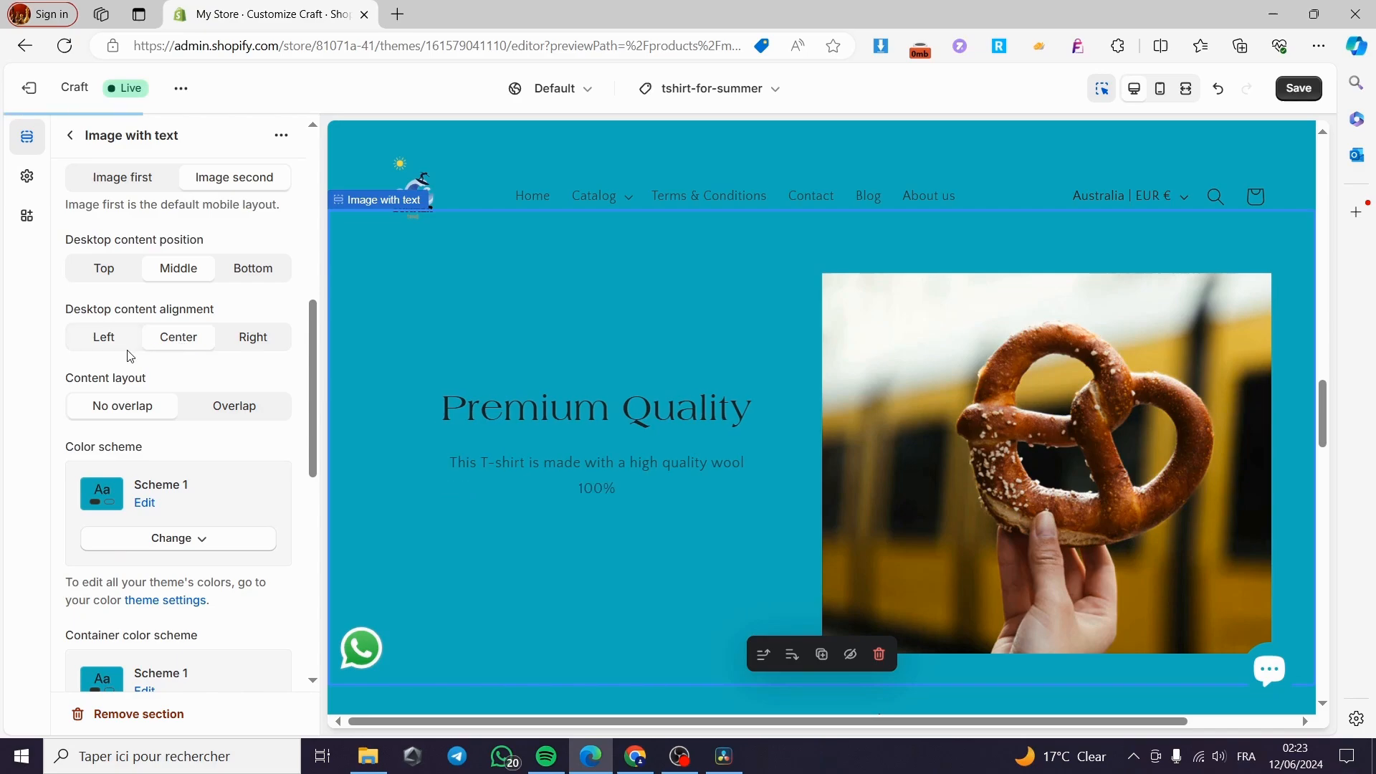
click(119, 346)
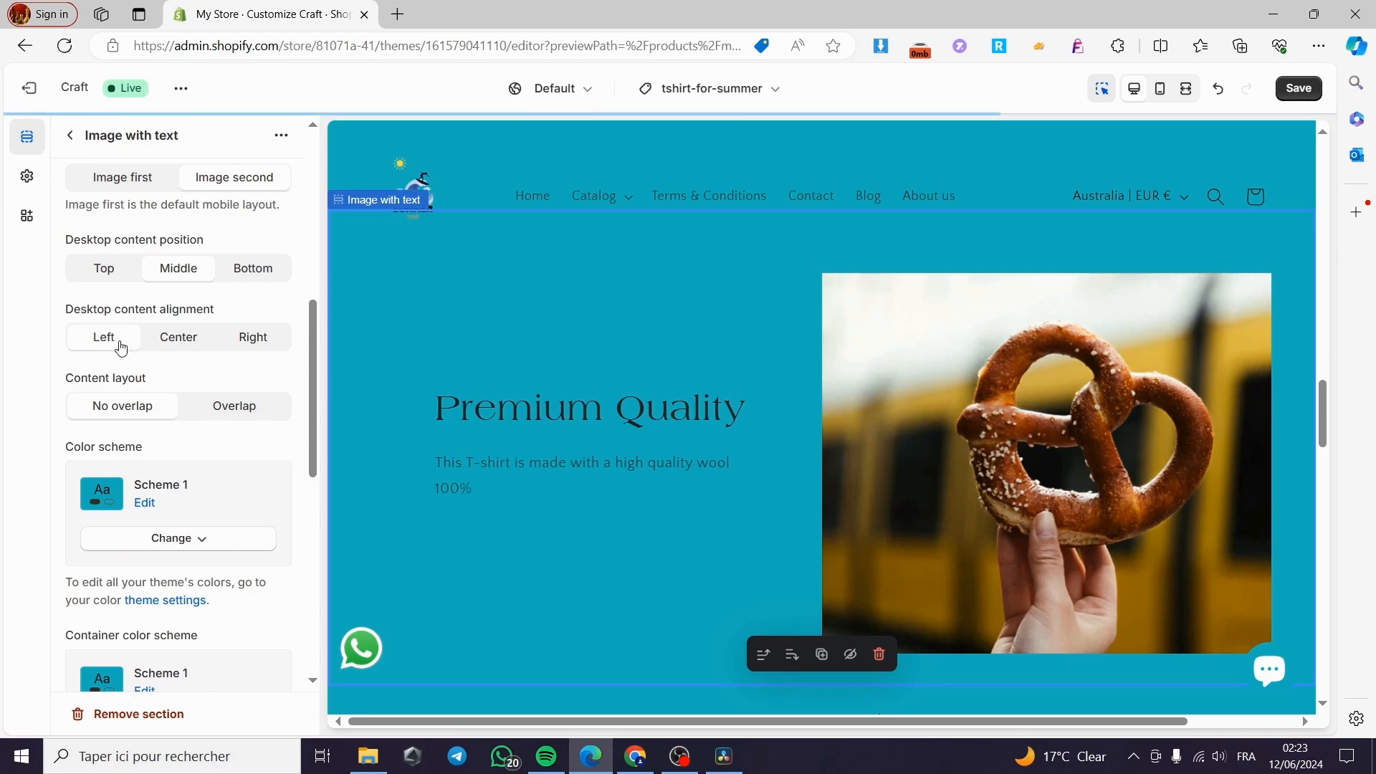
click(252, 340)
click(179, 340)
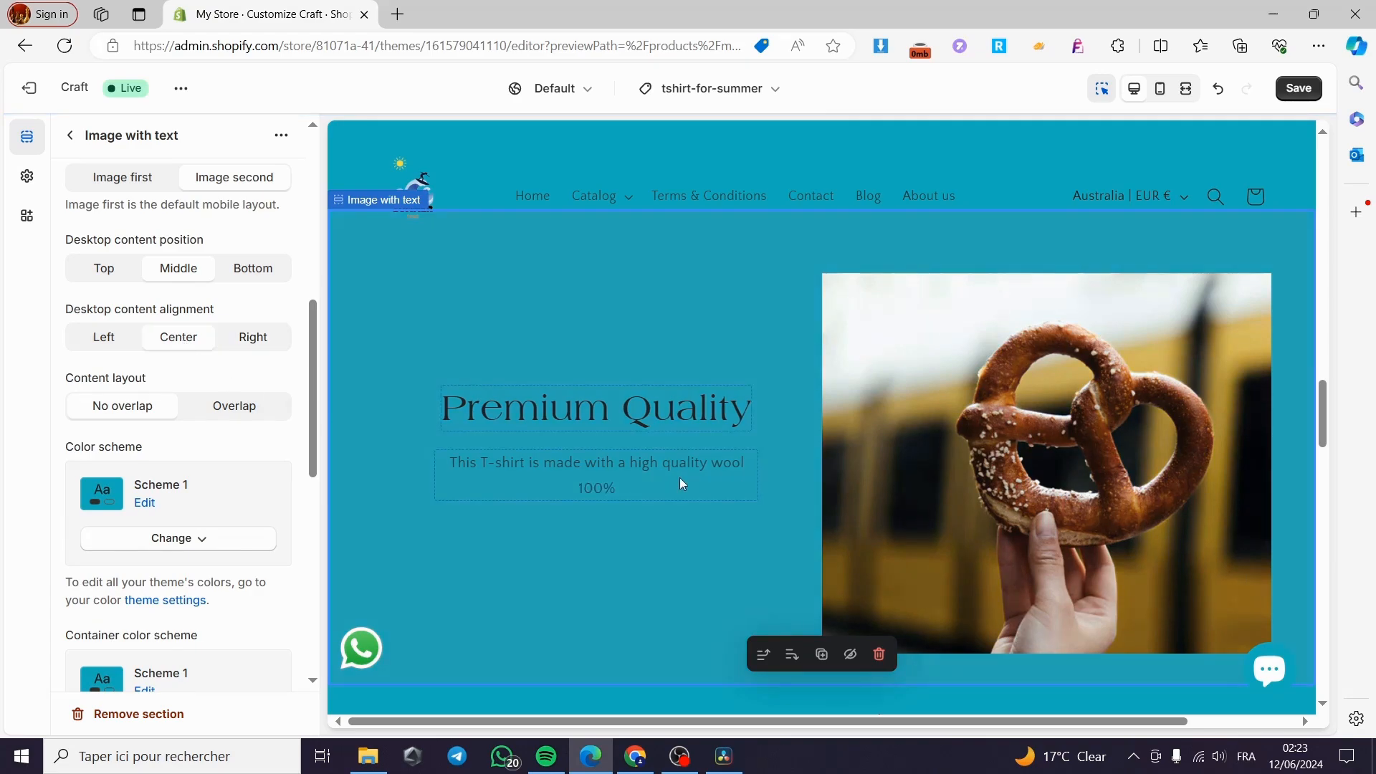
Try the Overlap content layout and return it to No overlap
scroll(172, 419, down, 1)
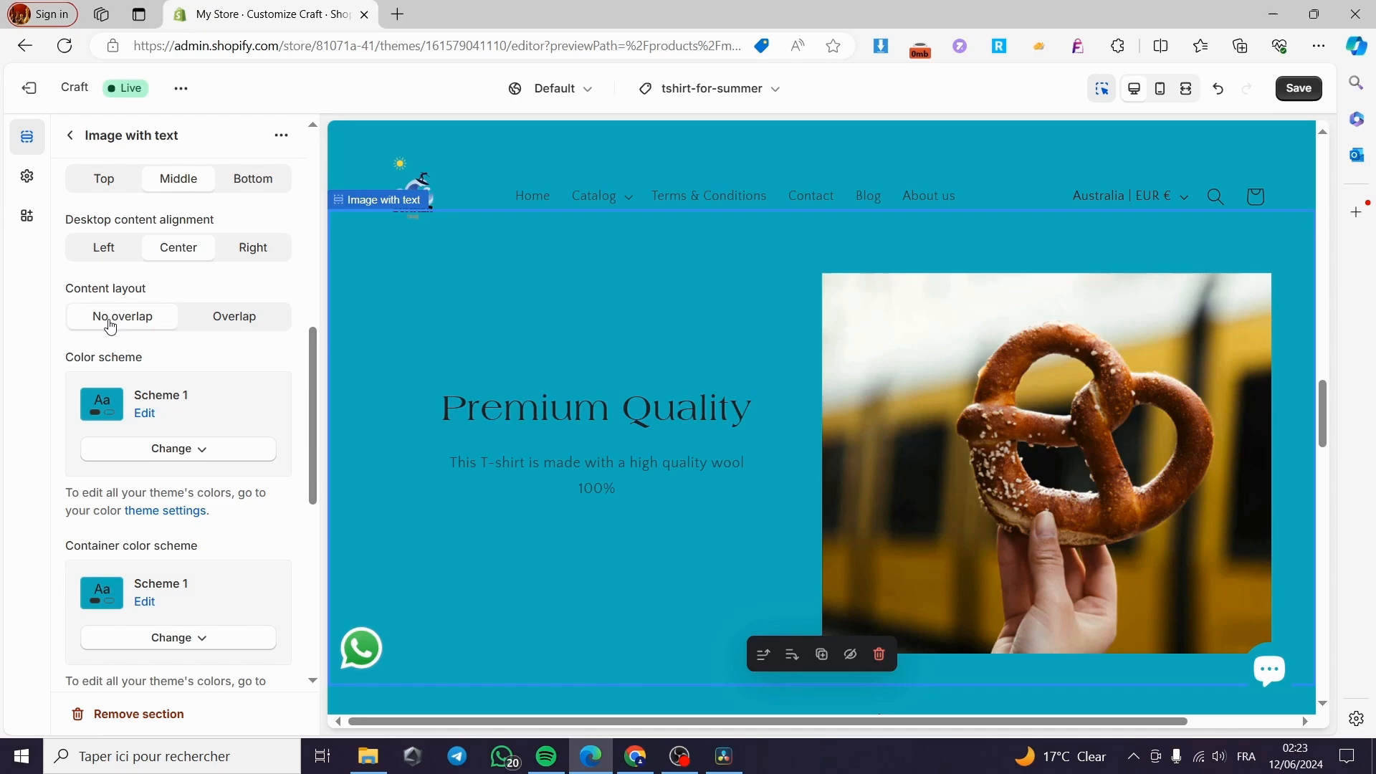
click(246, 327)
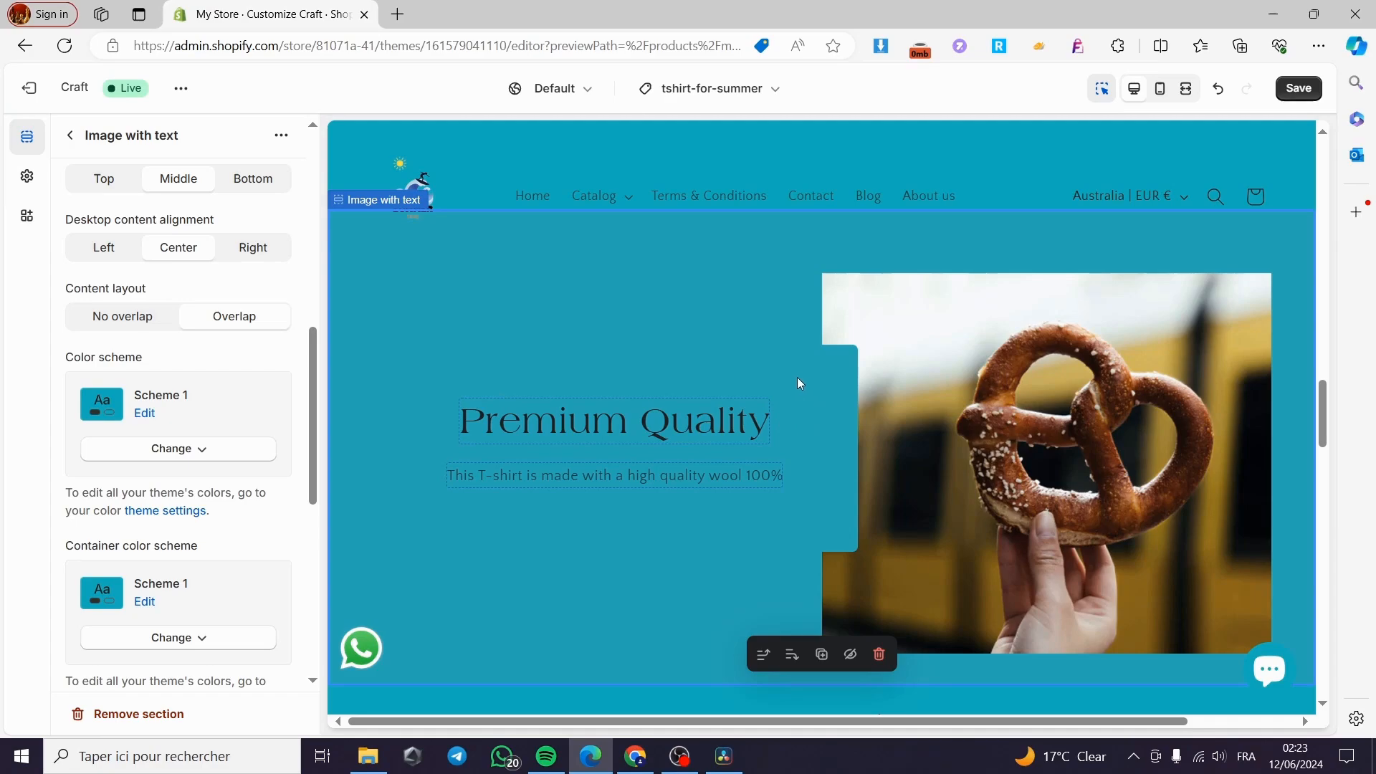
click(144, 328)
Change the Image with text section's color scheme to Scheme 2
scroll(252, 416, down, 3)
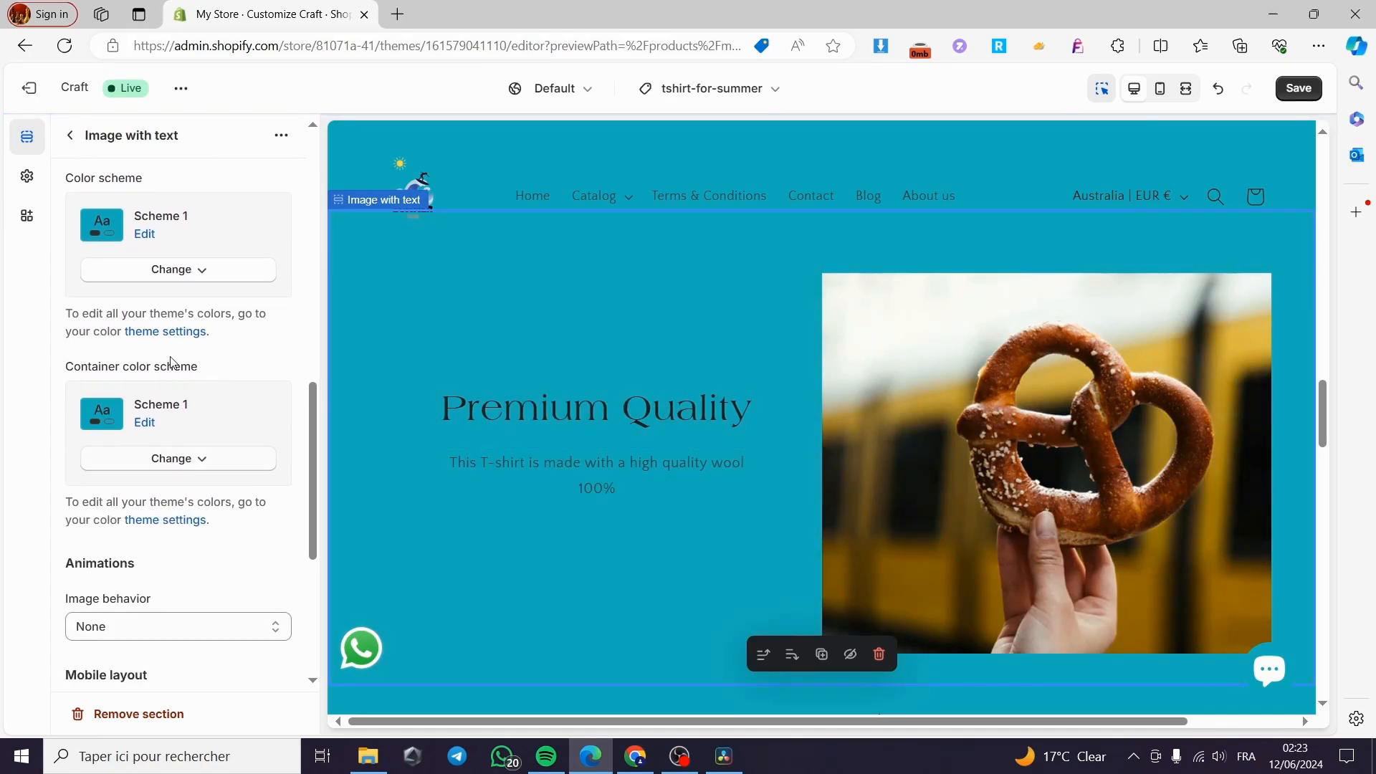
scroll(78, 340, up, 2)
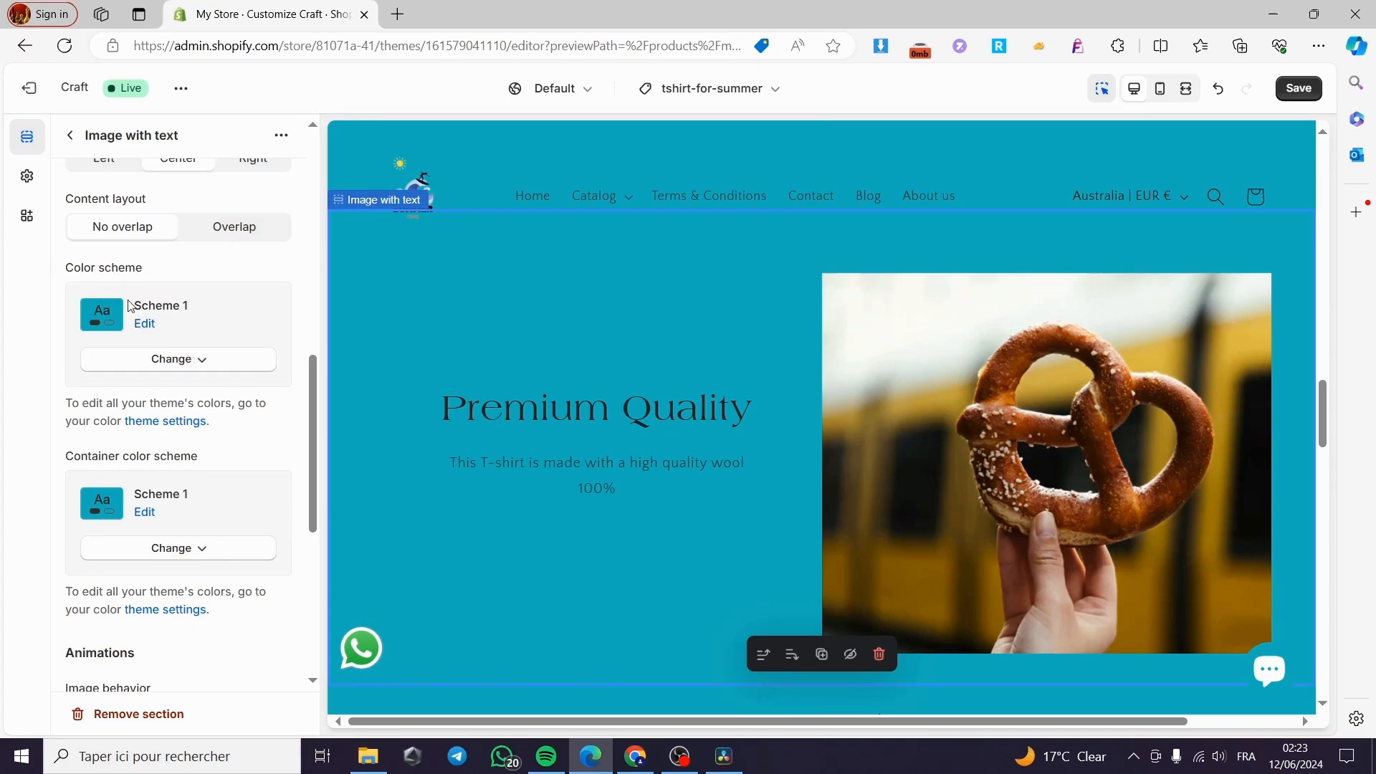
click(183, 359)
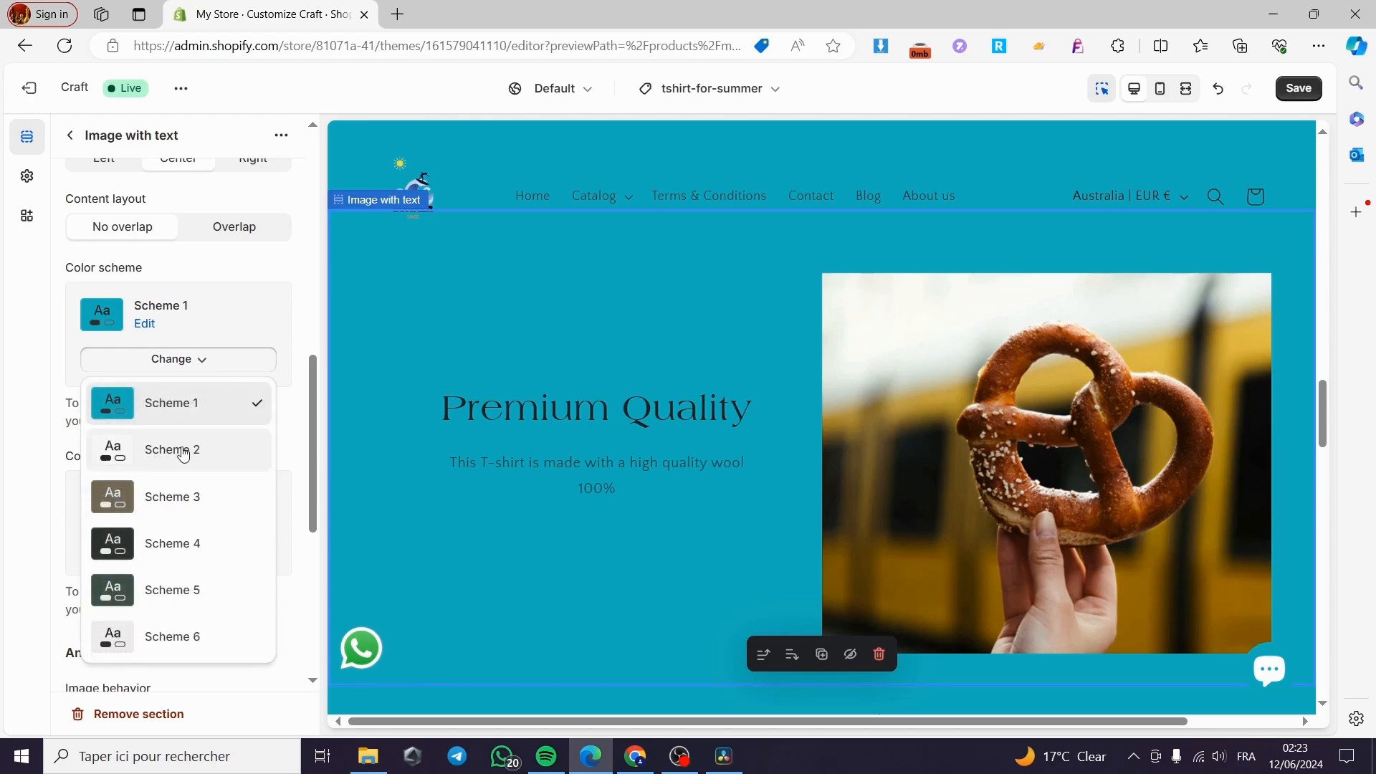
click(184, 452)
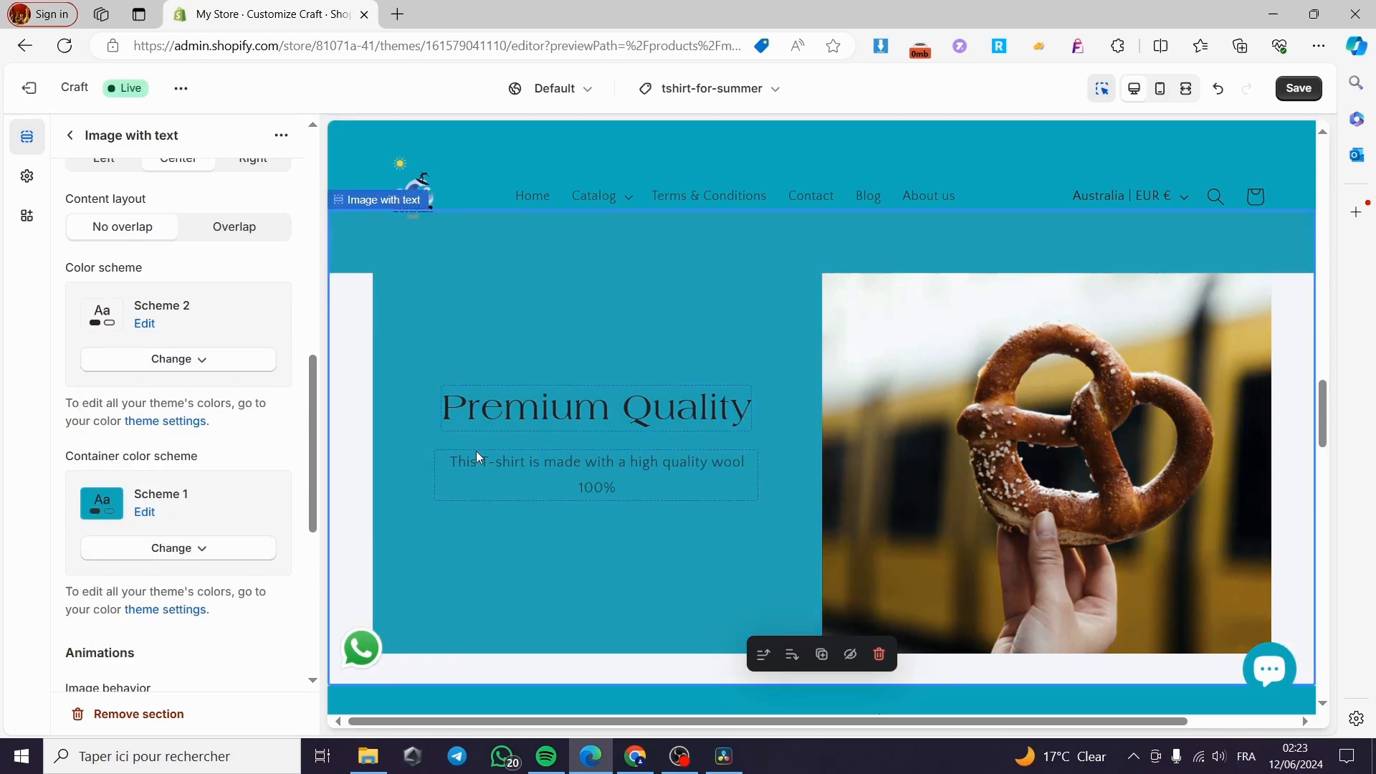
Check the section in the preview and change its container color scheme to Scheme 2
scroll(516, 466, up, 2)
scroll(1005, 477, down, 1)
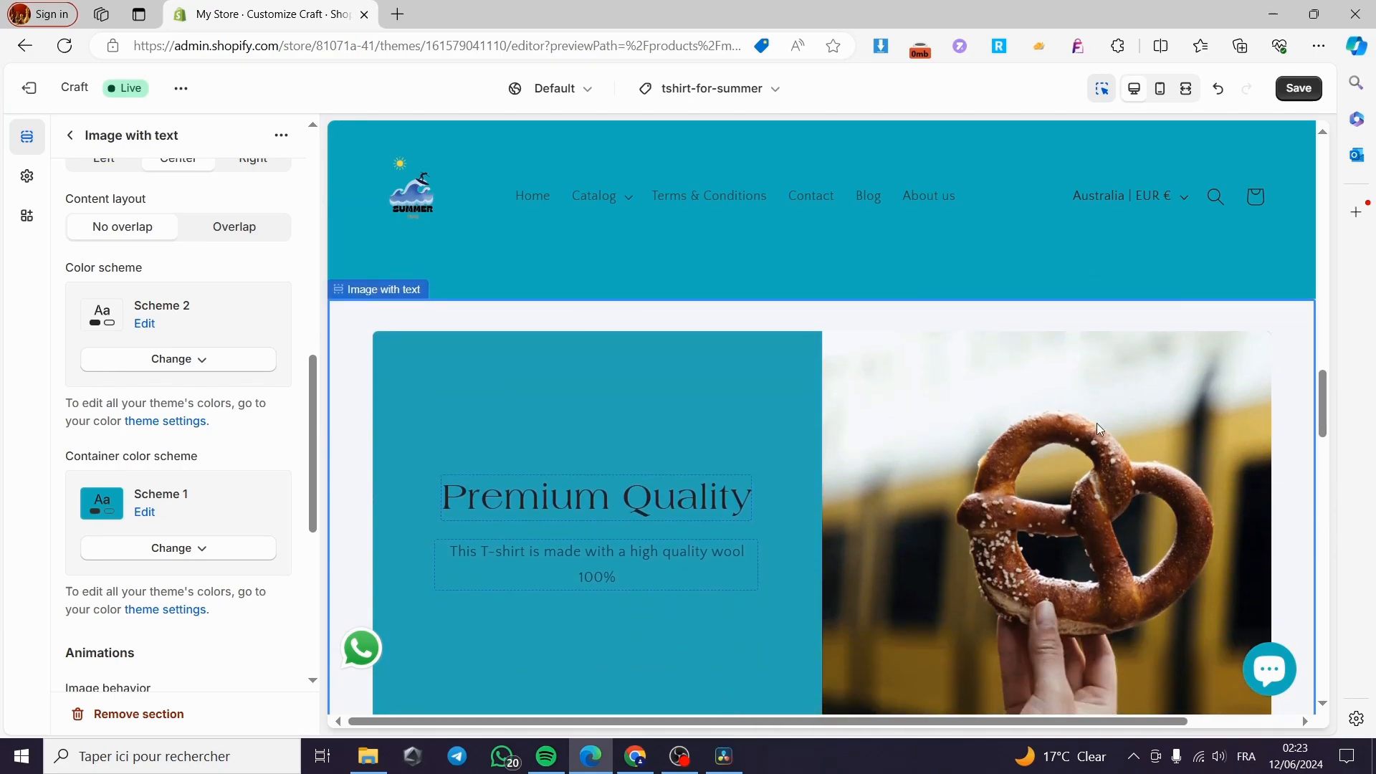
scroll(855, 329, down, 2)
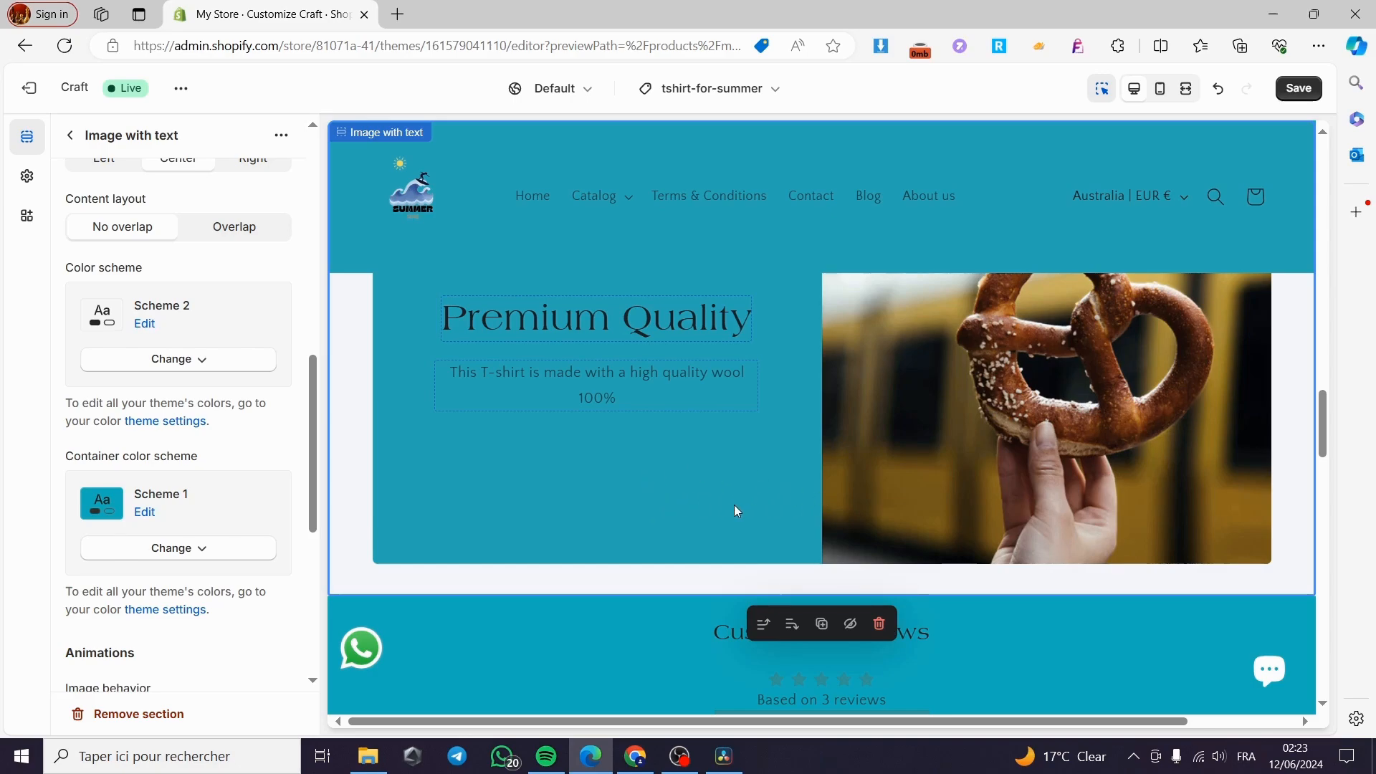
scroll(717, 509, up, 2)
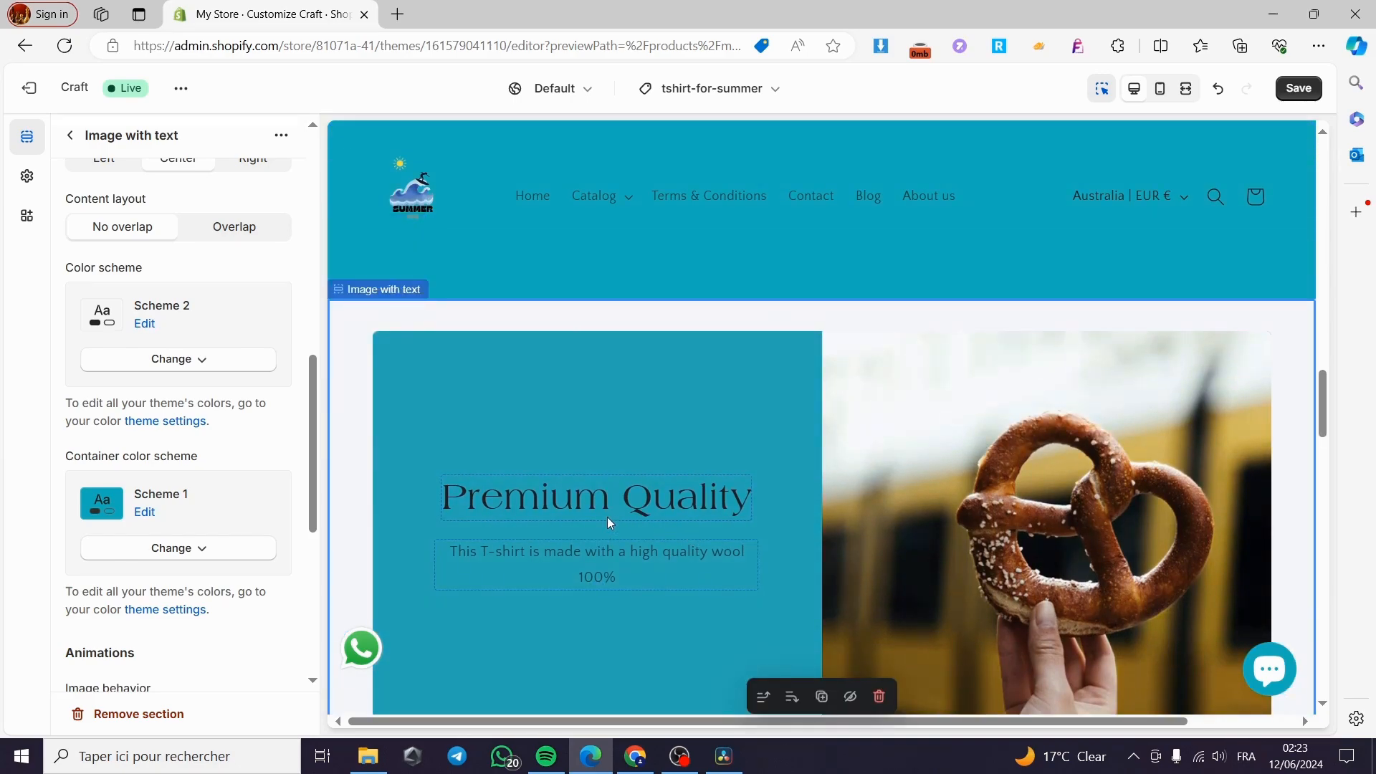
scroll(438, 479, down, 1)
scroll(244, 502, up, 1)
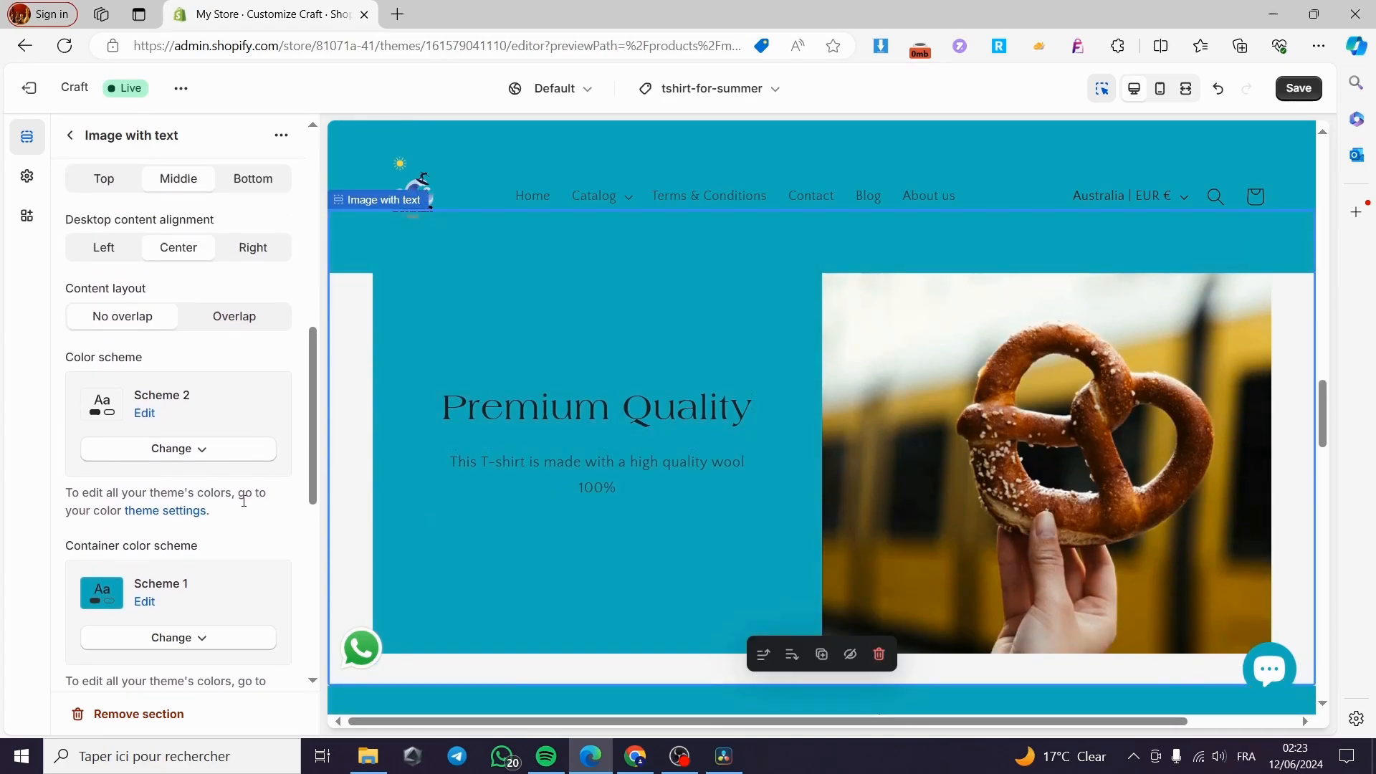
scroll(477, 545, down, 1)
scroll(443, 545, up, 1)
click(194, 644)
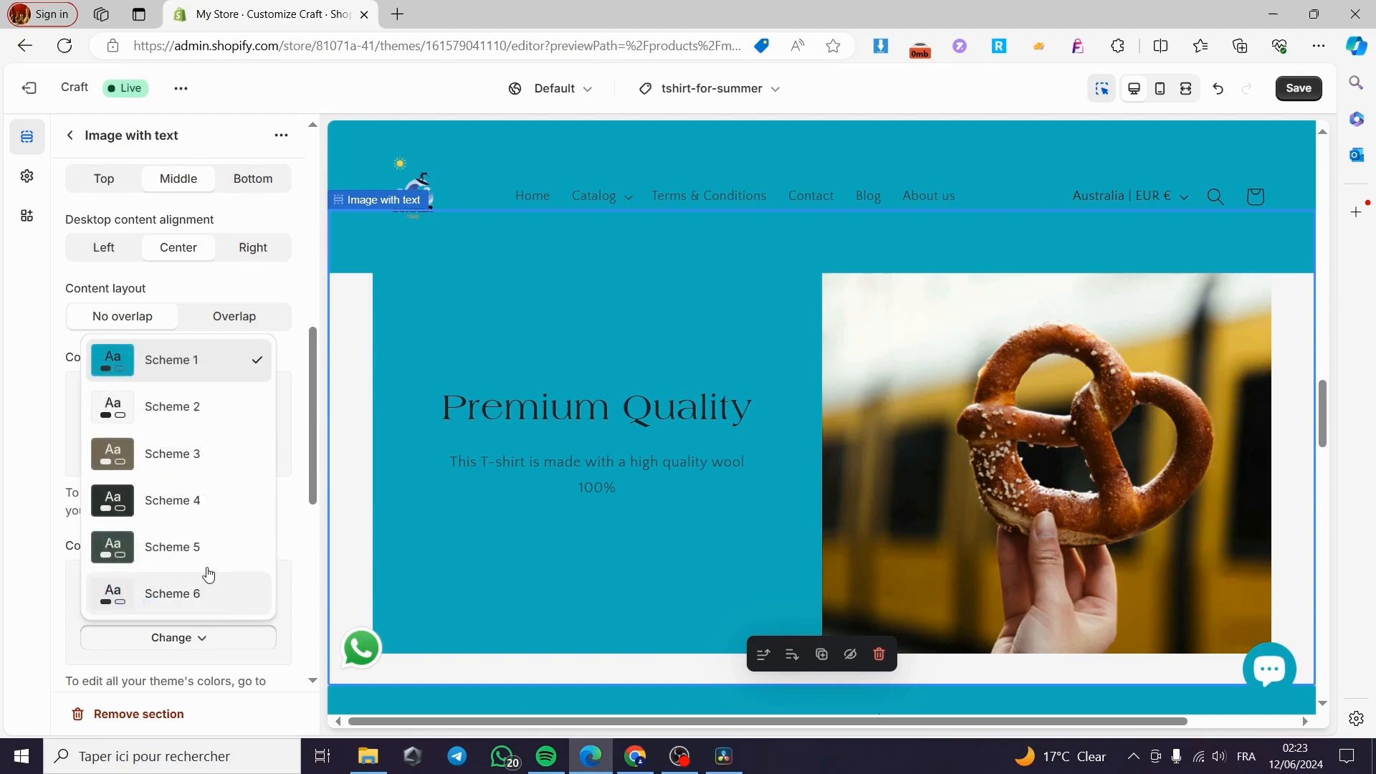
click(192, 420)
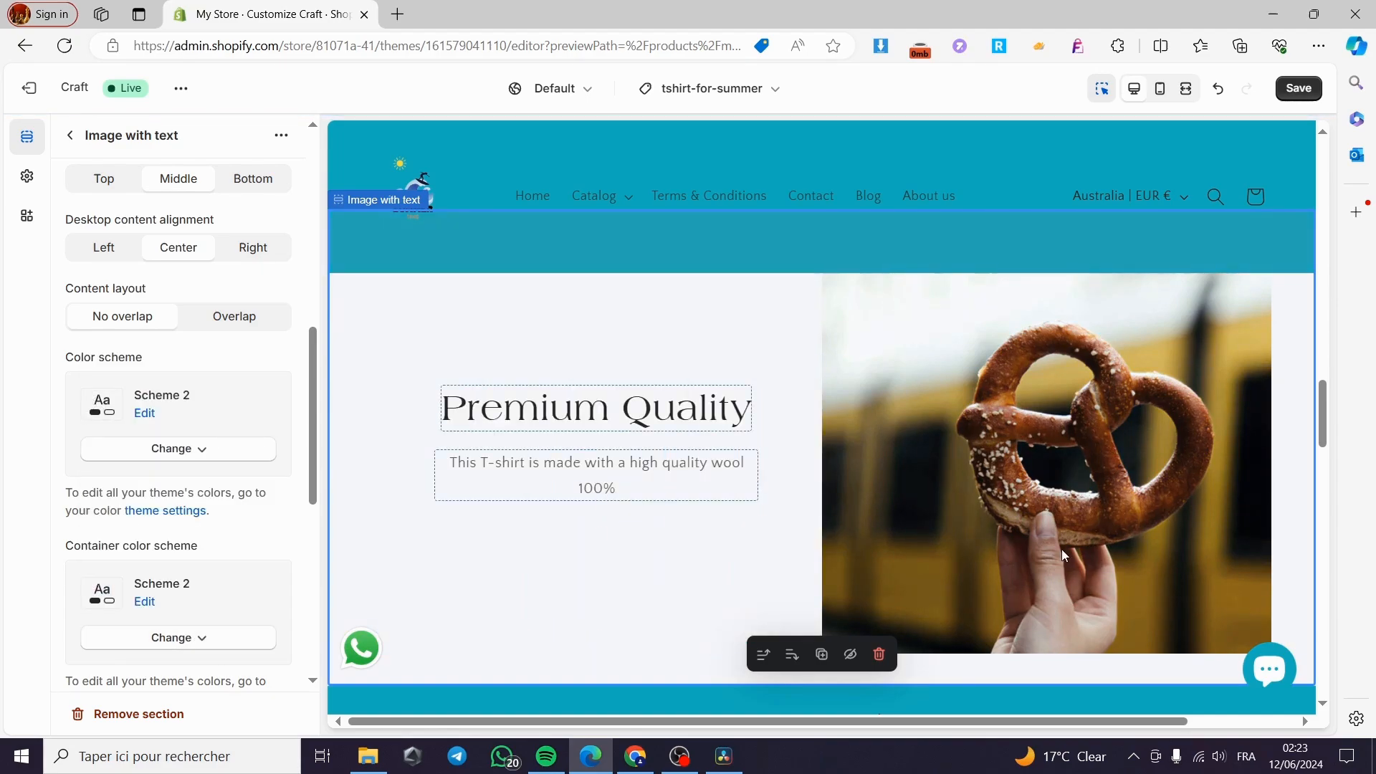
scroll(838, 533, down, 2)
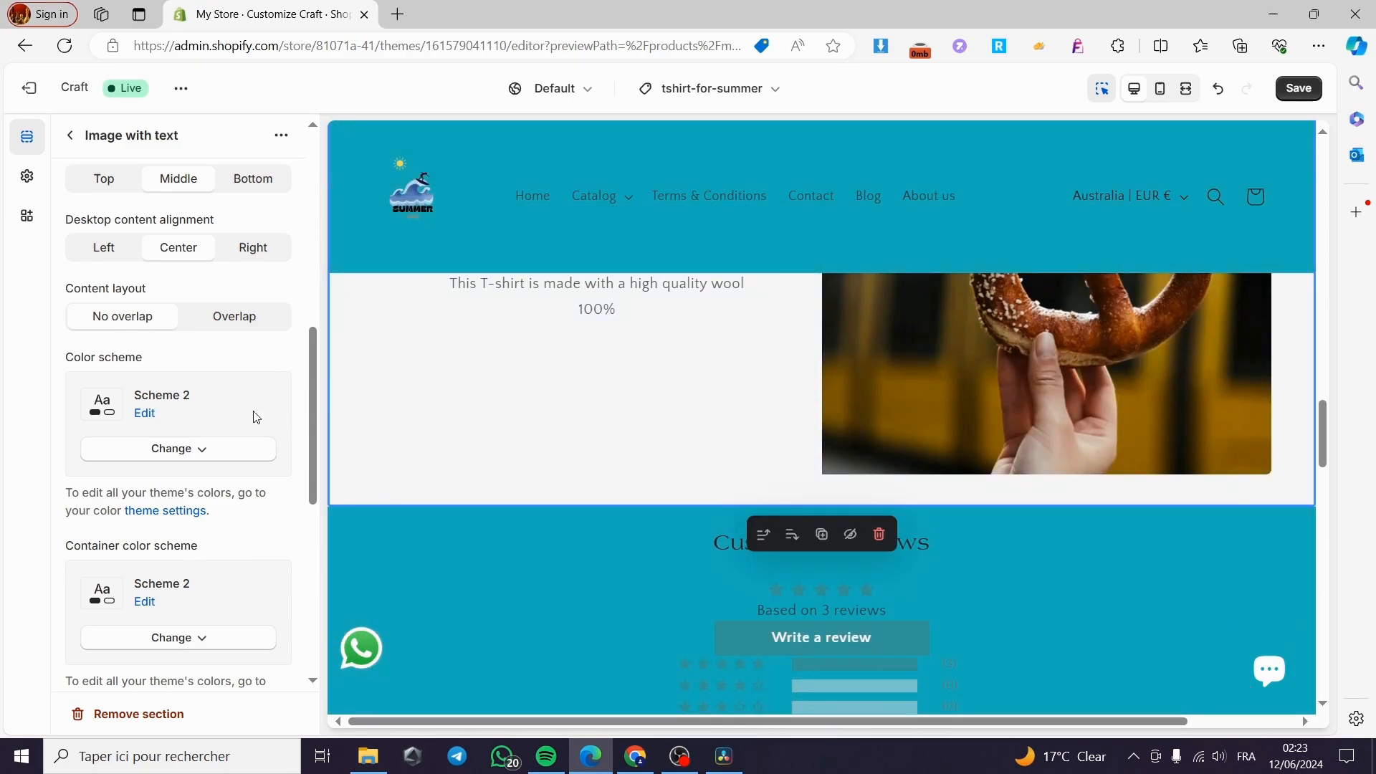
click(202, 451)
click(203, 456)
scroll(222, 446, down, 3)
scroll(263, 443, down, 3)
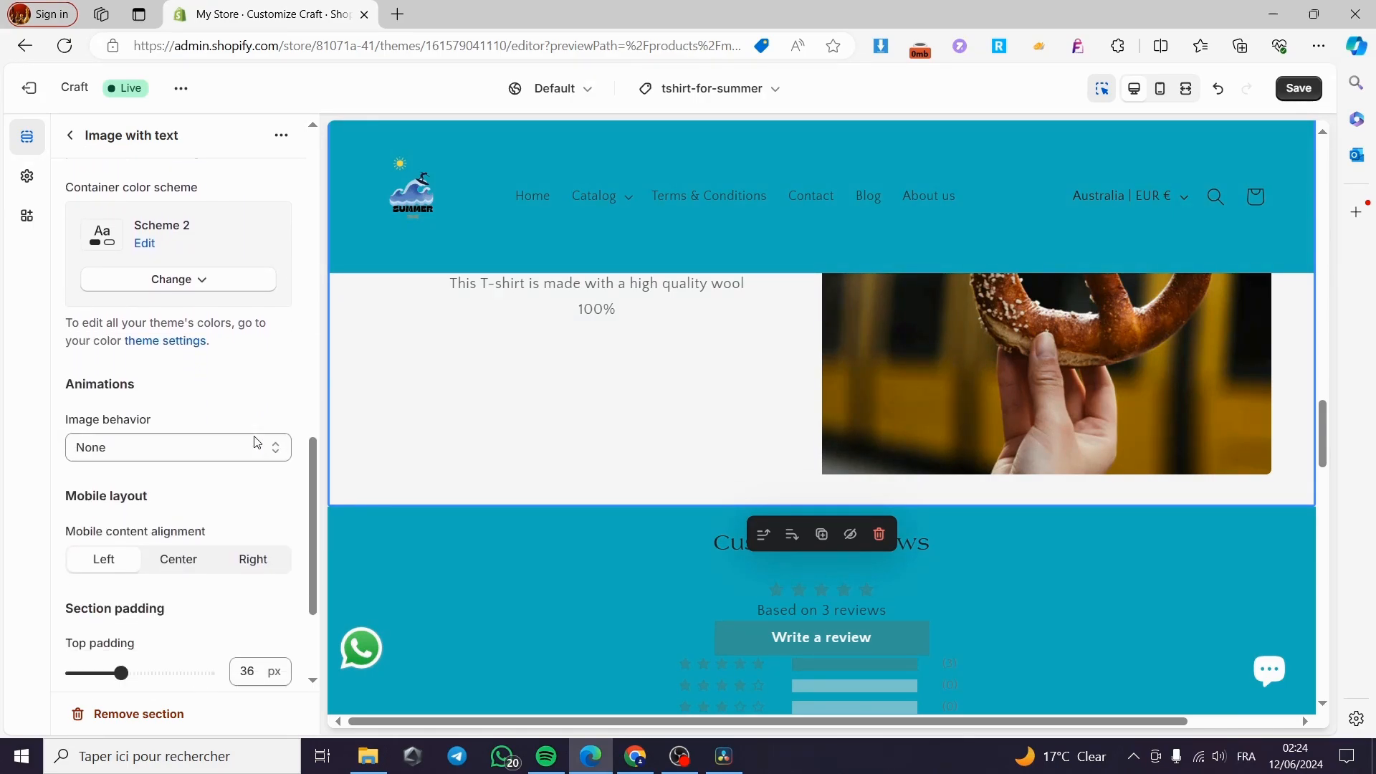
Try the Ambient movement and Zoom in on scroll image behaviors on the Image with text section and compare them in the preview
click(167, 455)
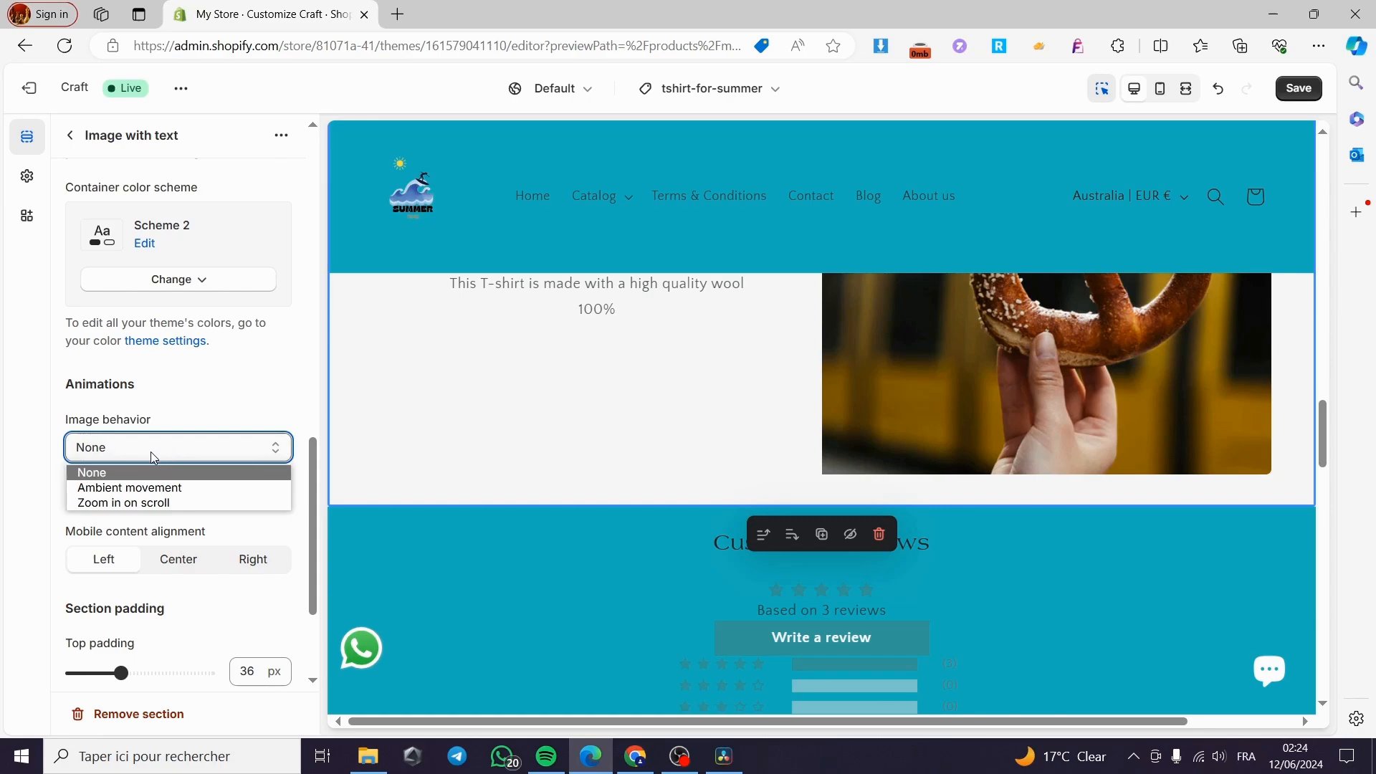
click(114, 489)
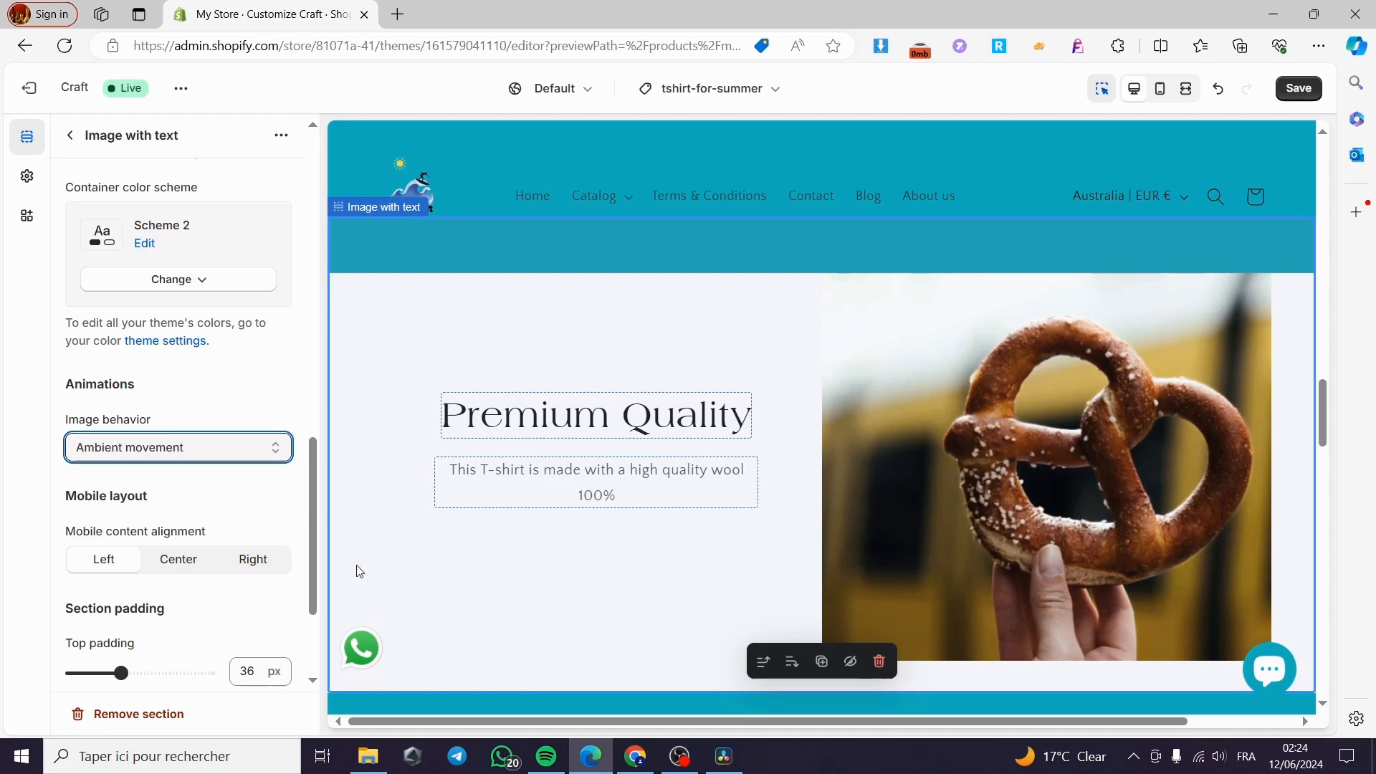
click(201, 451)
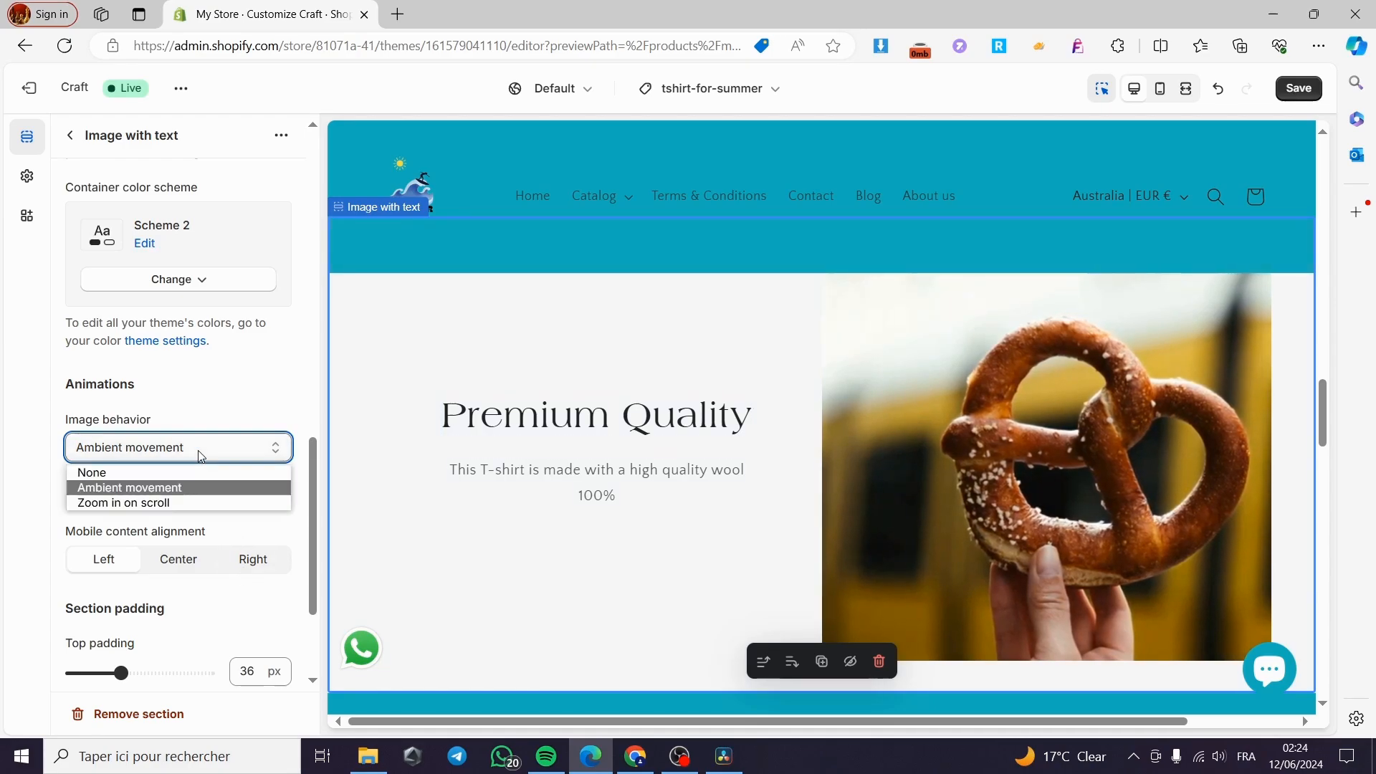
click(129, 504)
scroll(1008, 523, down, 3)
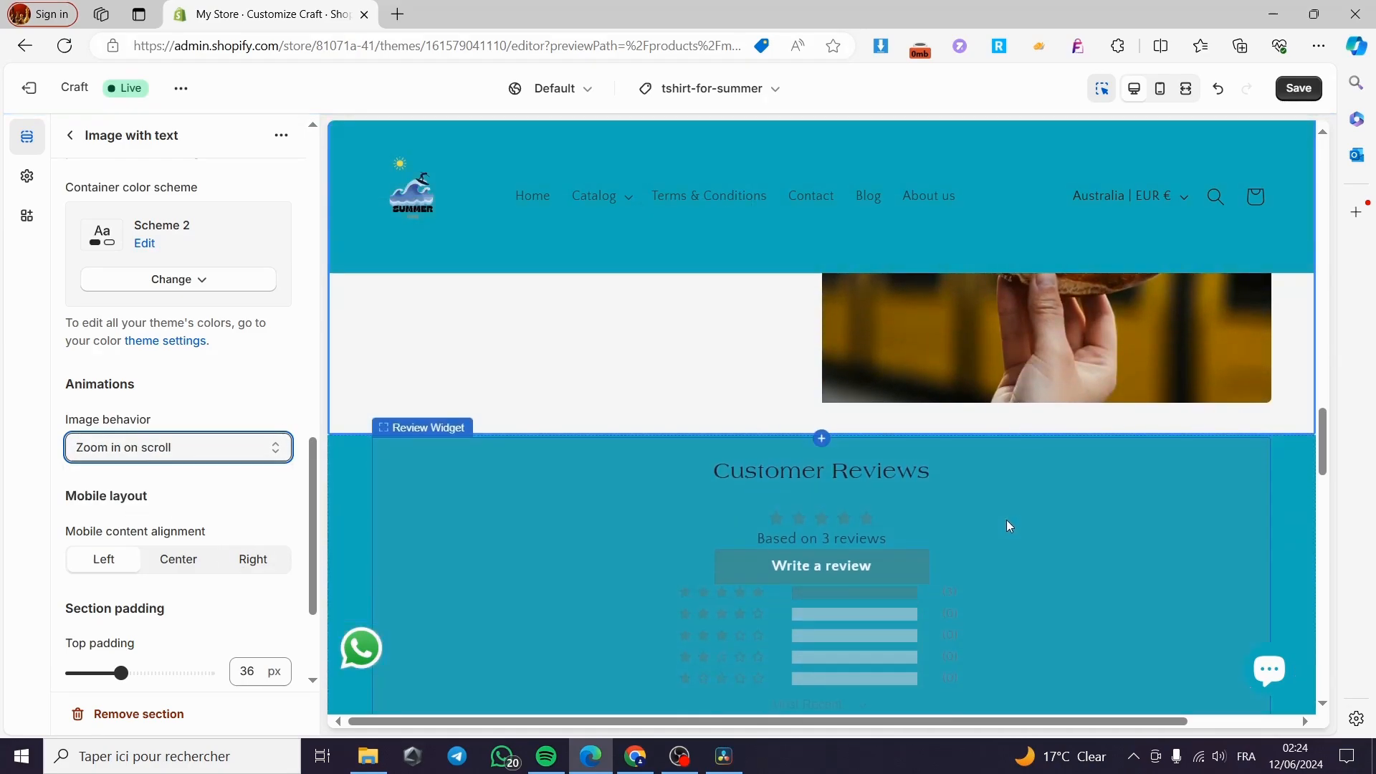
scroll(1007, 524, up, 5)
scroll(731, 481, down, 3)
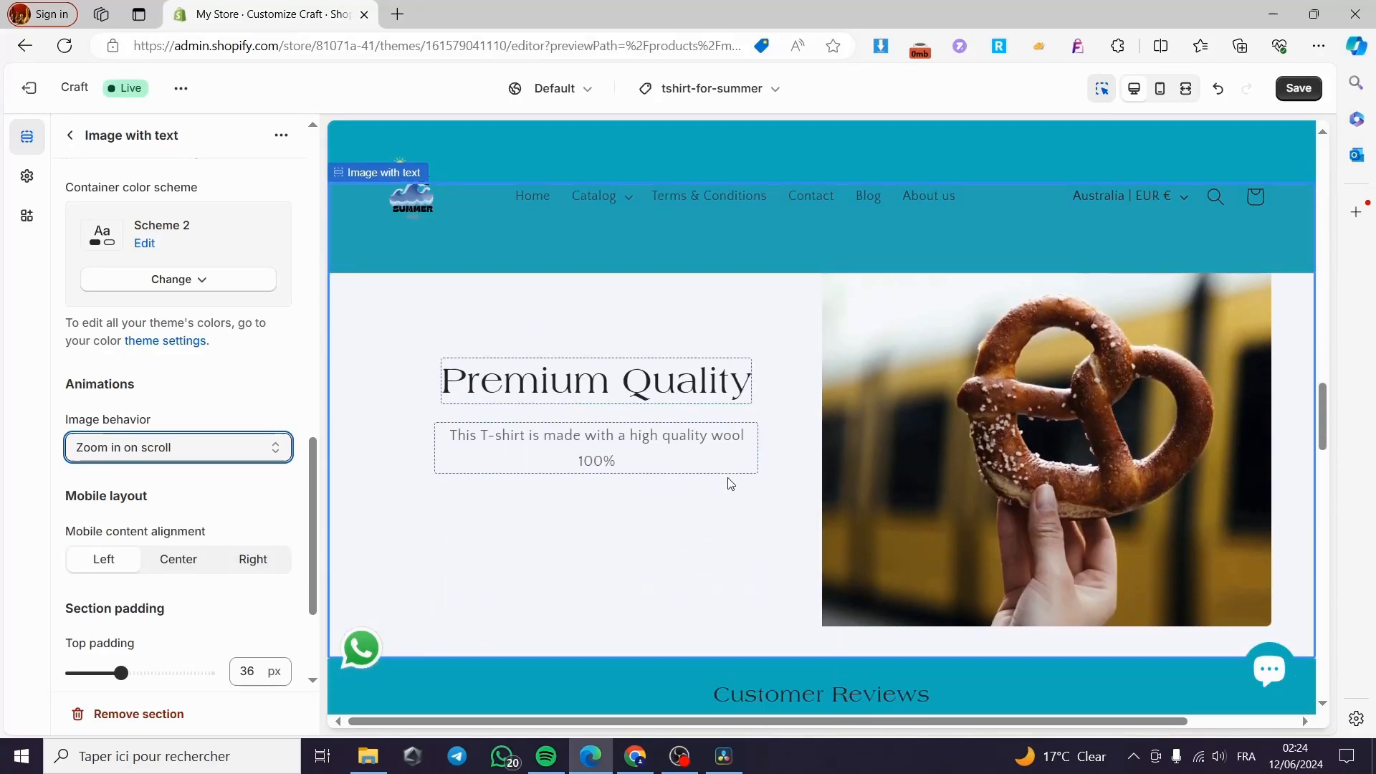
scroll(753, 487, up, 1)
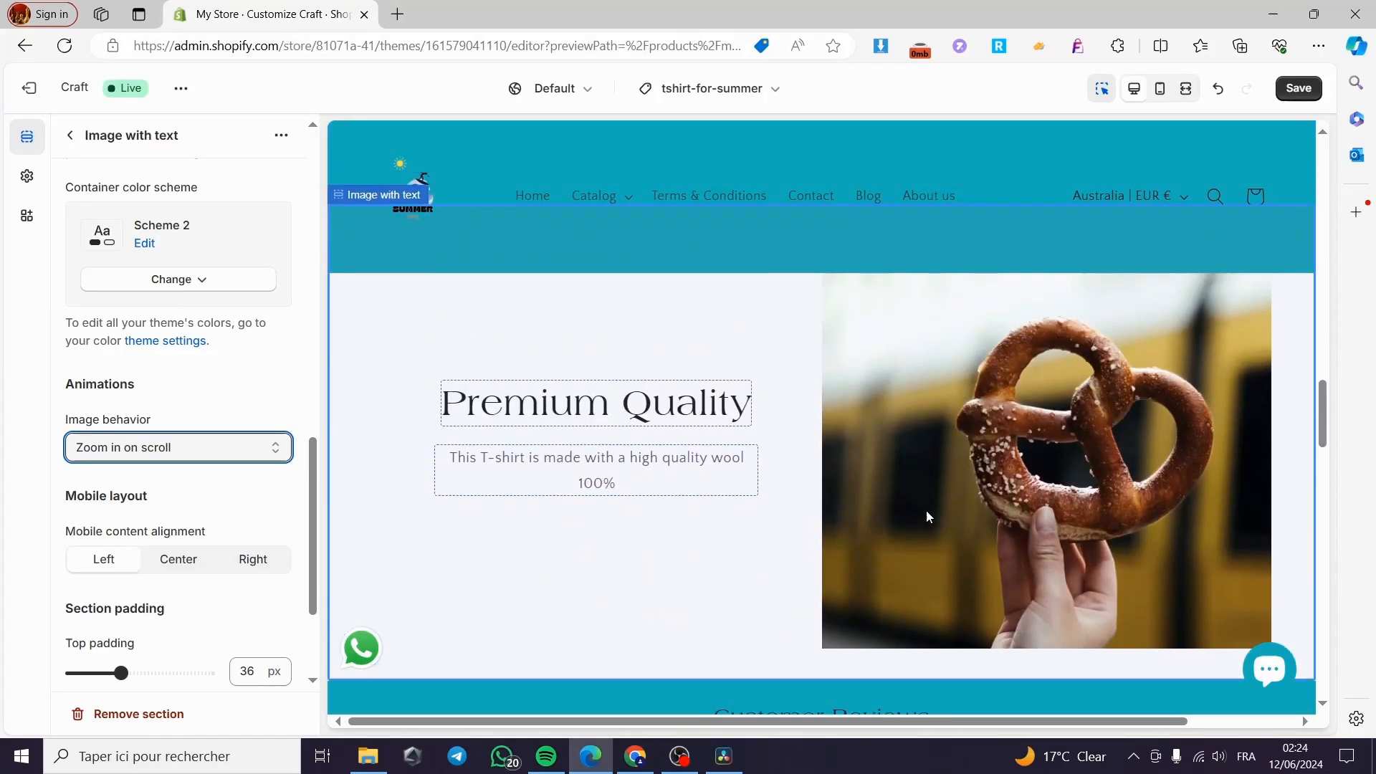
scroll(926, 511, up, 3)
scroll(926, 511, down, 3)
scroll(962, 506, down, 1)
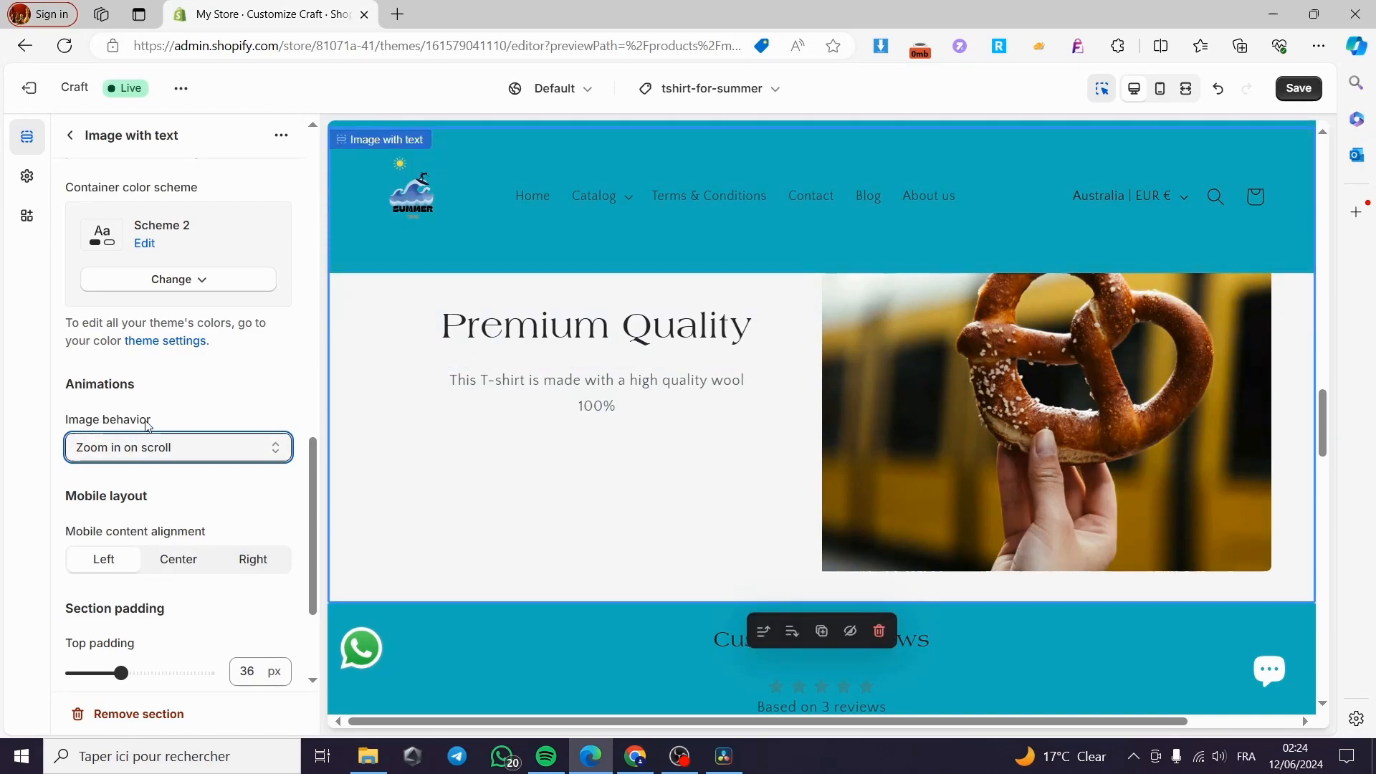
Set the Image with text section's image behavior to Ambient movement and look over its mobile layout and padding settings
click(146, 446)
click(123, 484)
scroll(137, 530, down, 1)
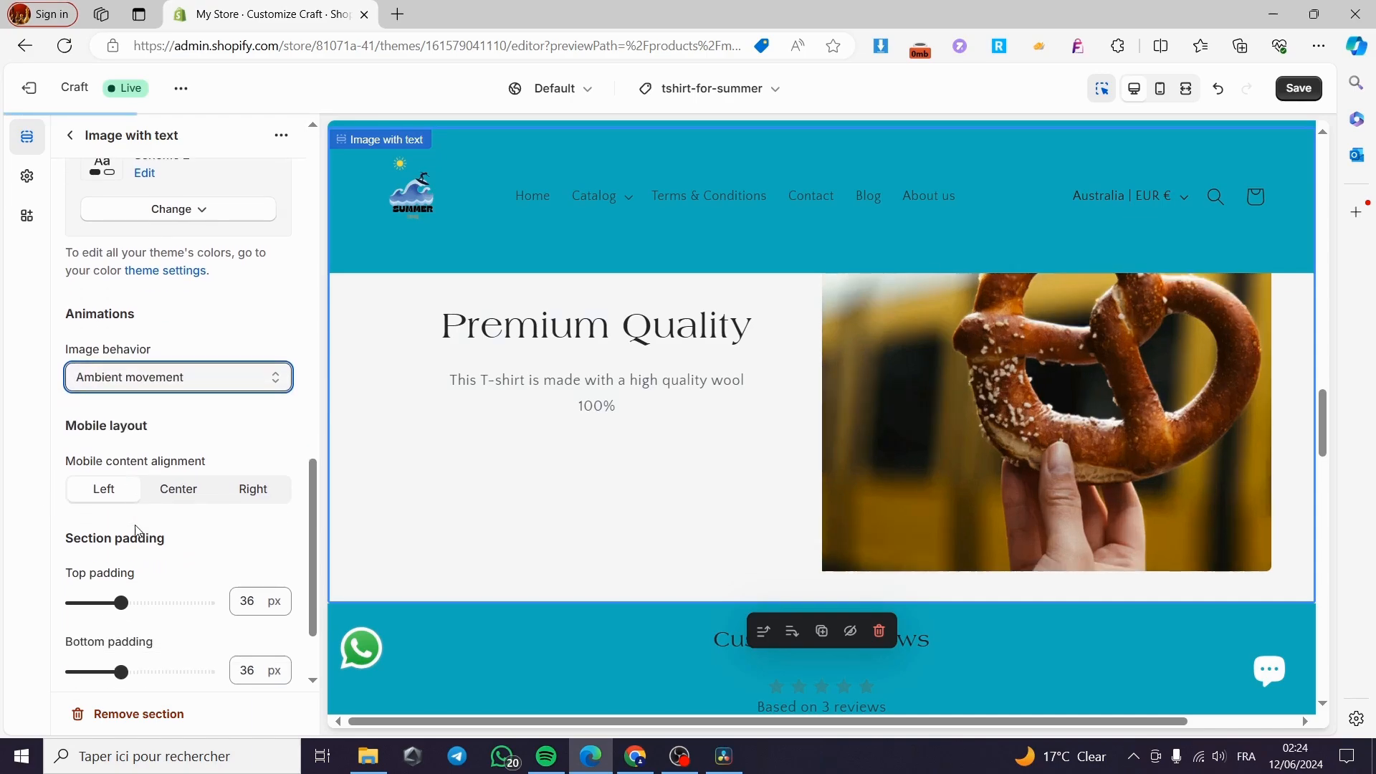
scroll(107, 430, down, 2)
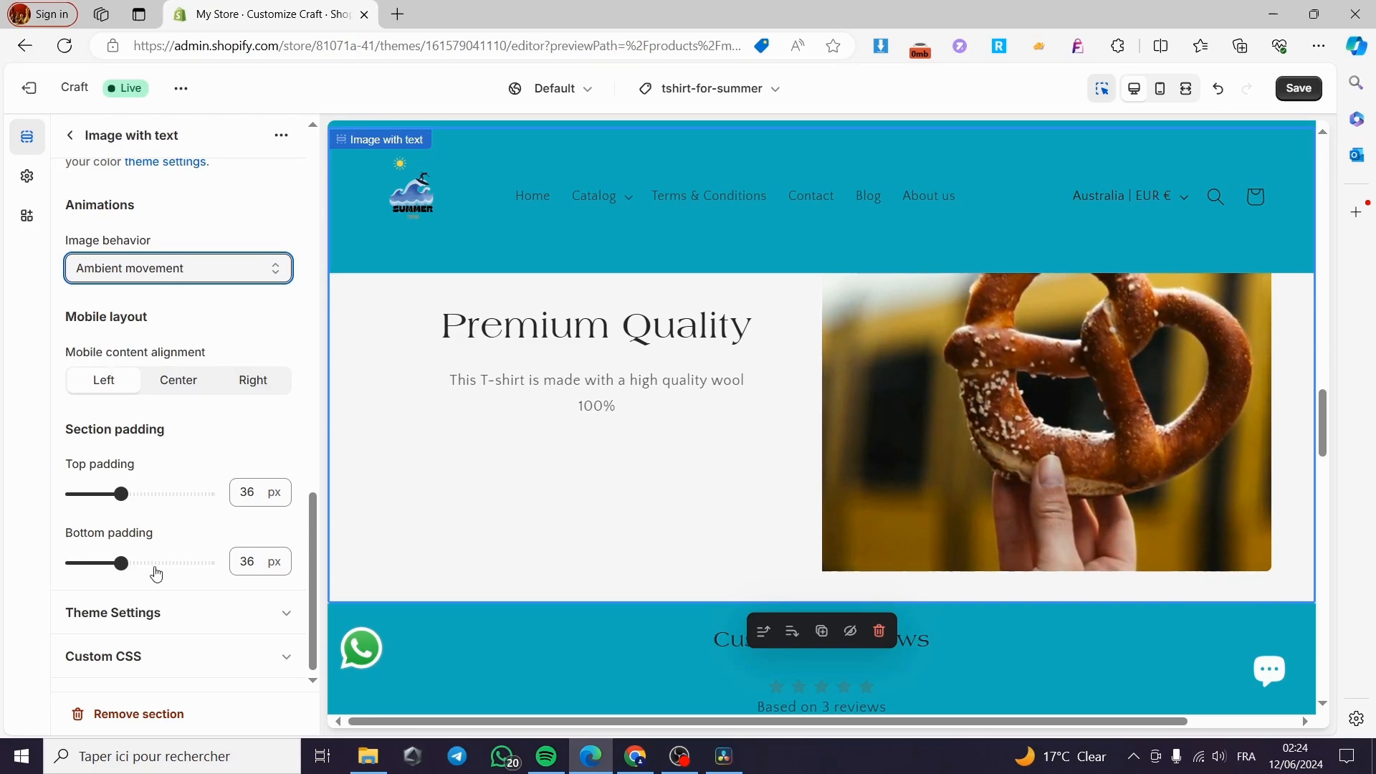
Select the Product information section above, set its bottom padding to 76 px and check the spacing in the preview
scroll(179, 572, up, 3)
scroll(502, 545, up, 3)
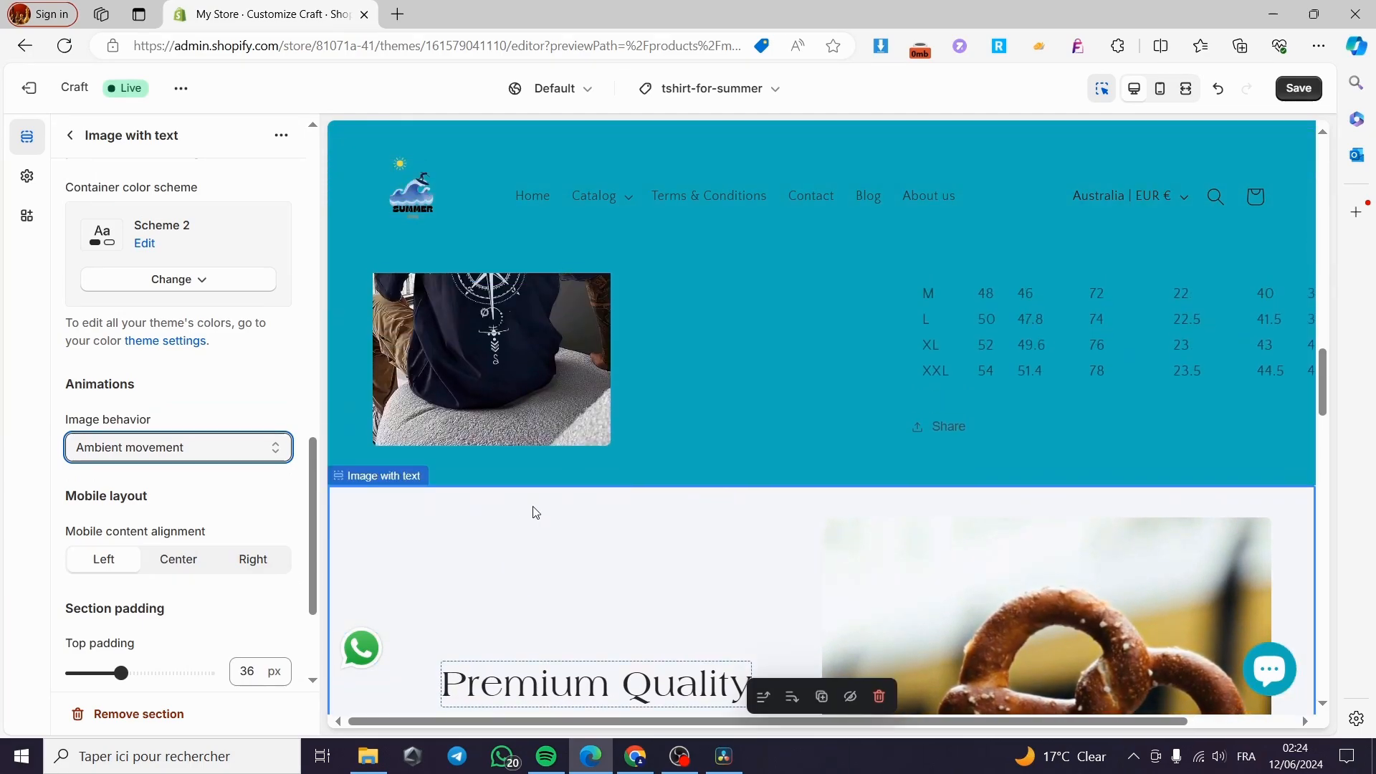
click(758, 415)
scroll(740, 448, down, 6)
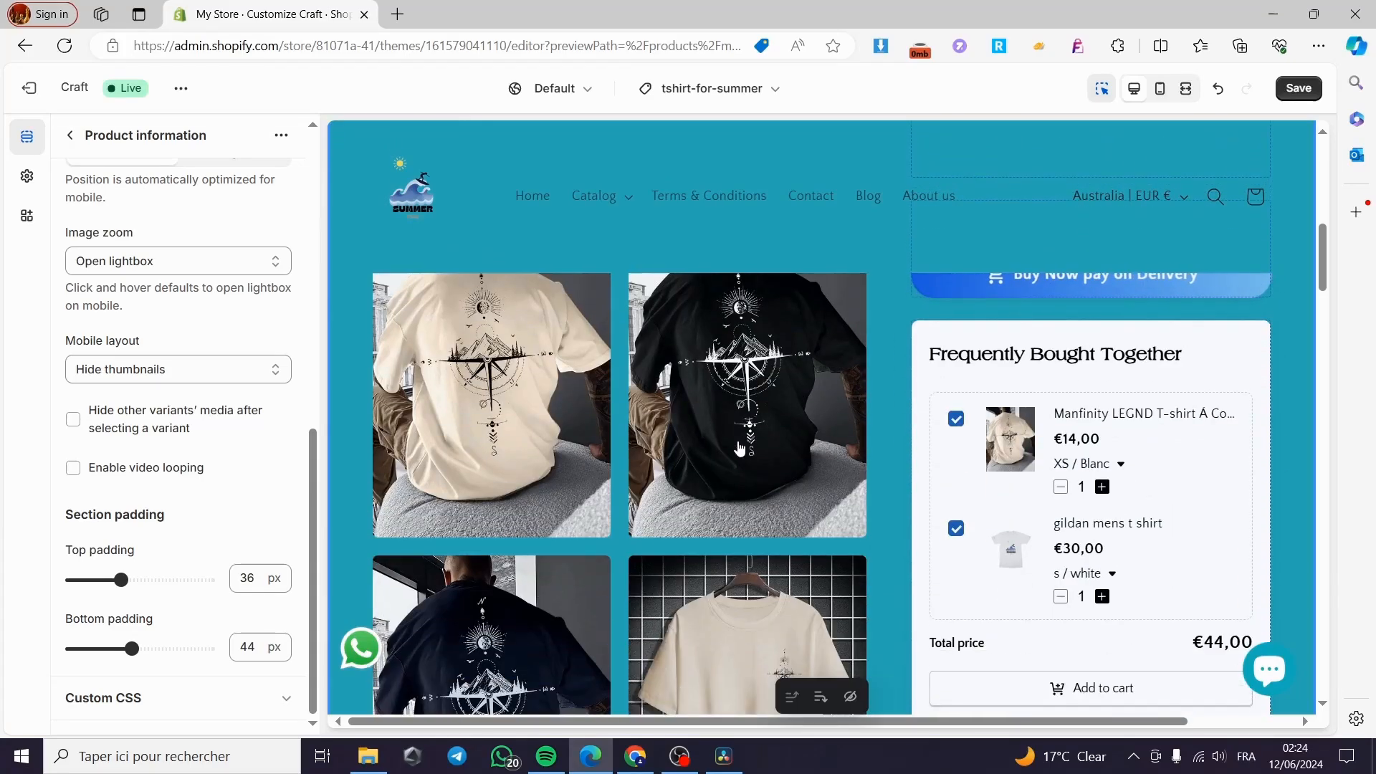
scroll(740, 448, down, 12)
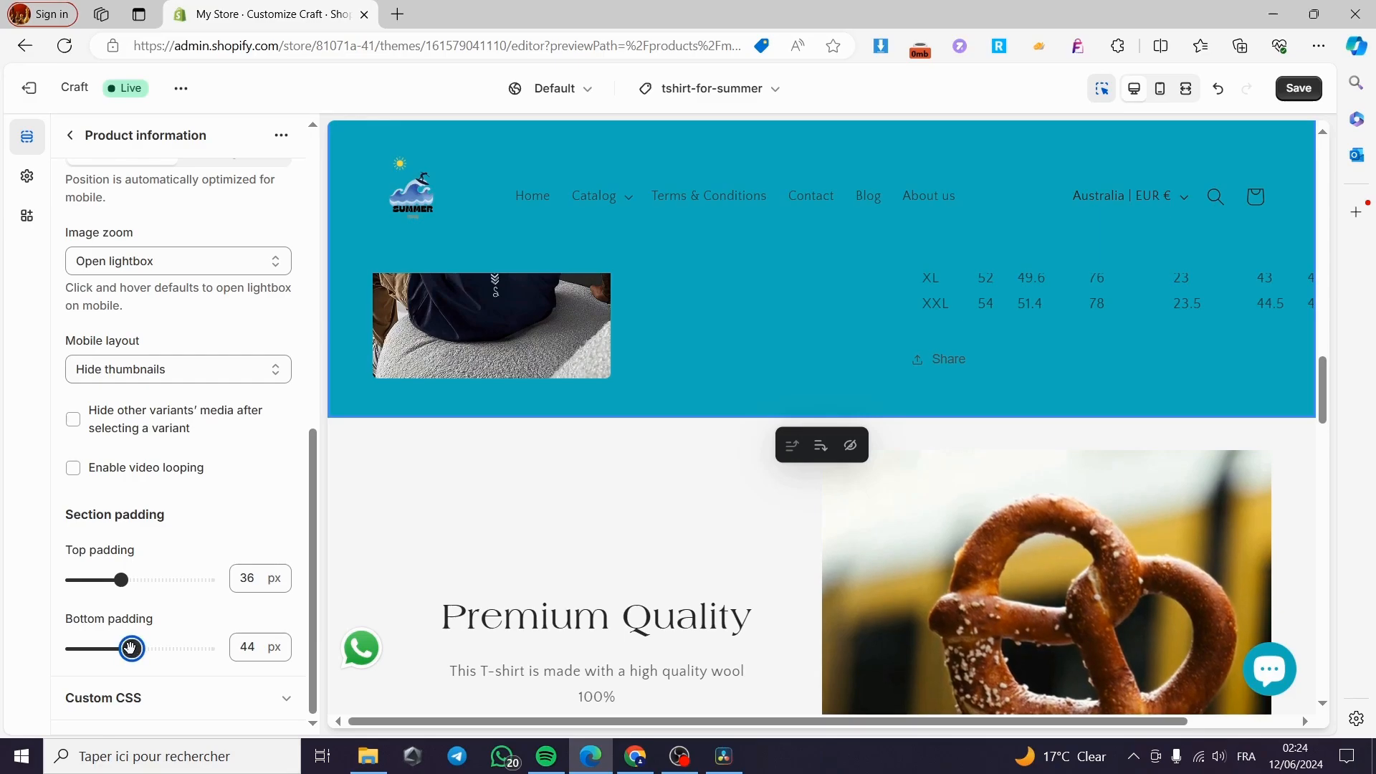
drag(136, 648, 175, 648)
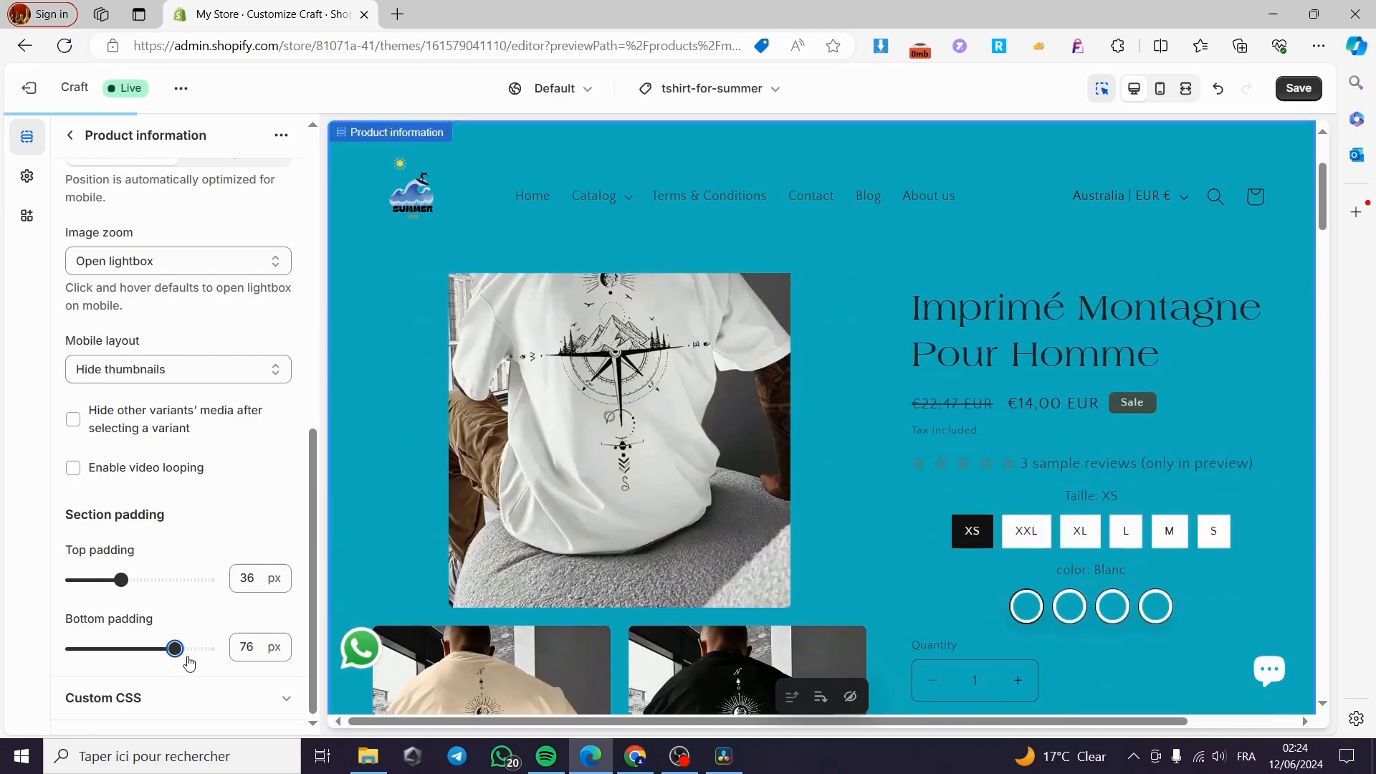
scroll(482, 598, down, 10)
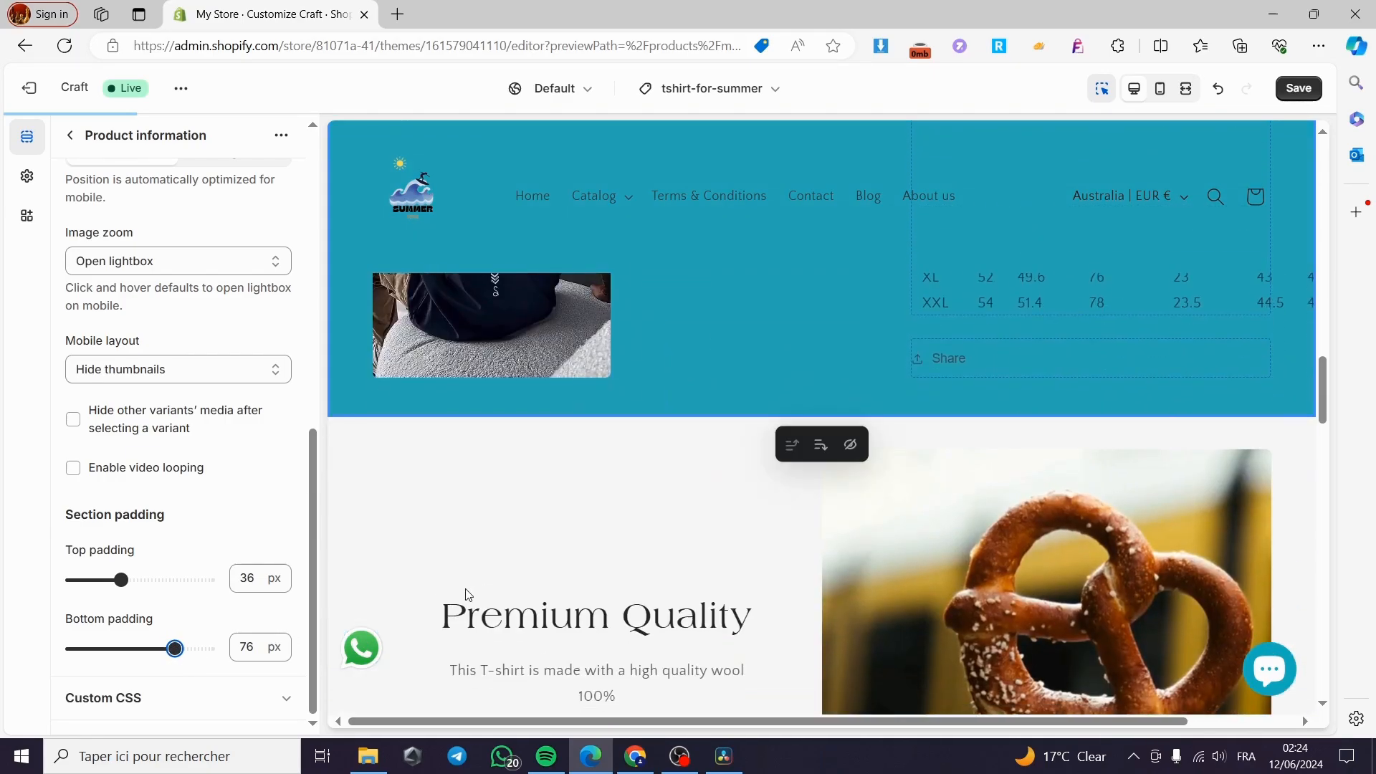
Try a bottom padding of 20 px on the Product information section and check the gap above the Image with text section
drag(175, 648, 96, 647)
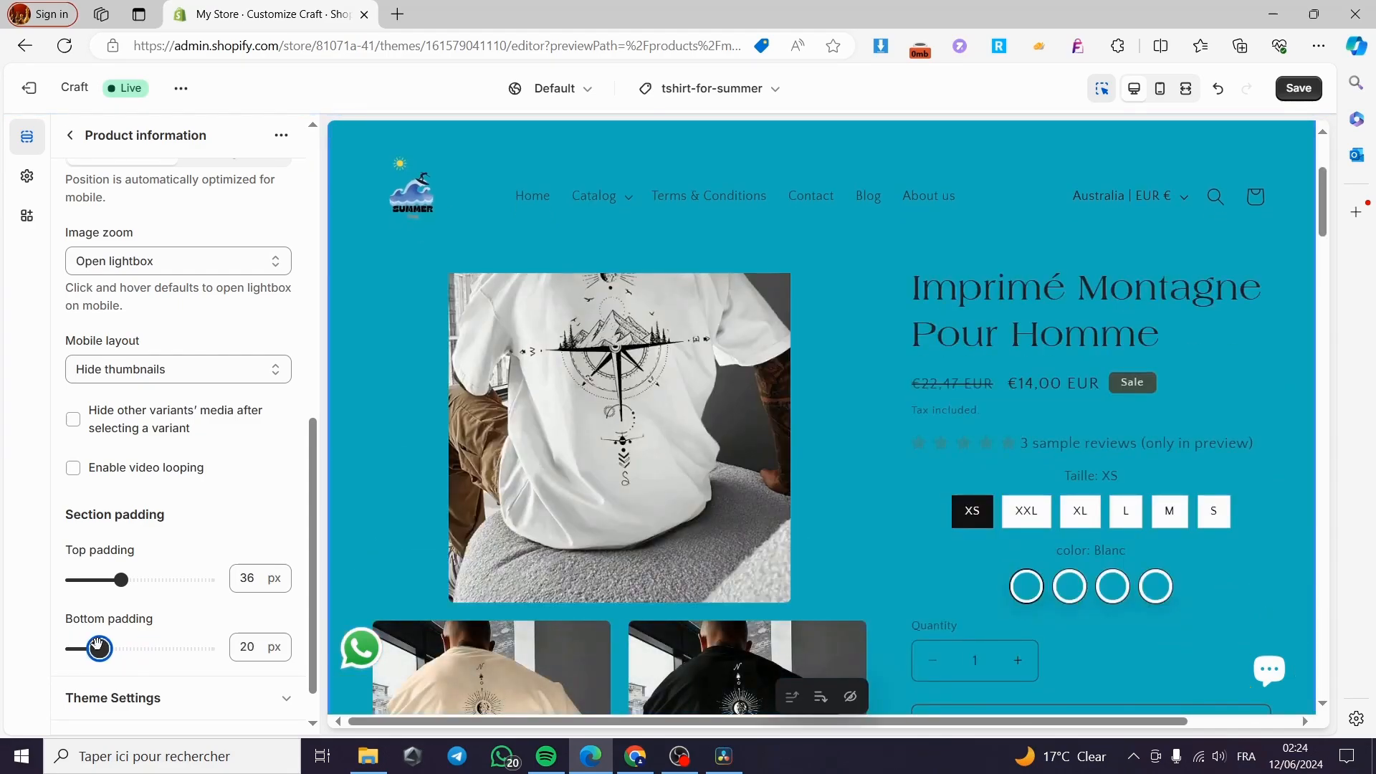
scroll(201, 620, down, 1)
scroll(505, 561, down, 8)
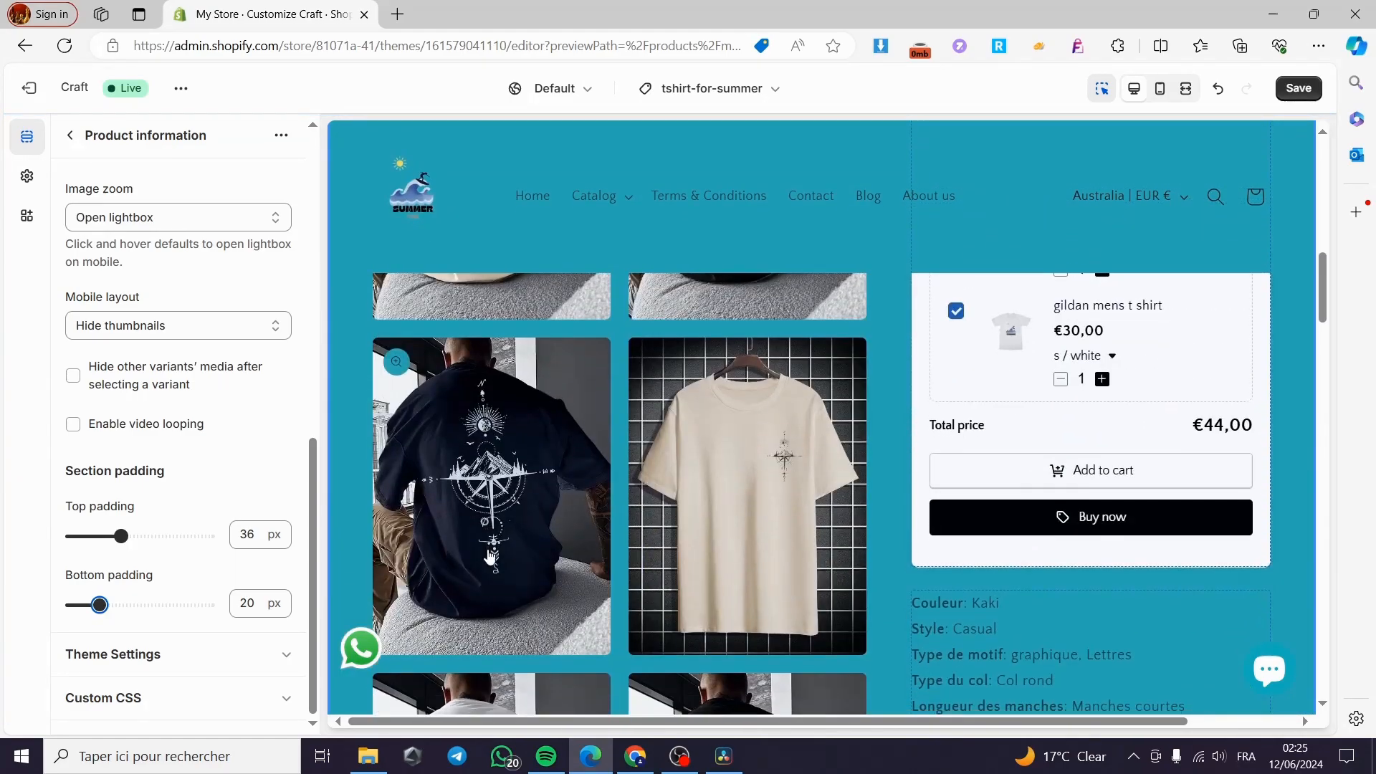
scroll(490, 554, down, 3)
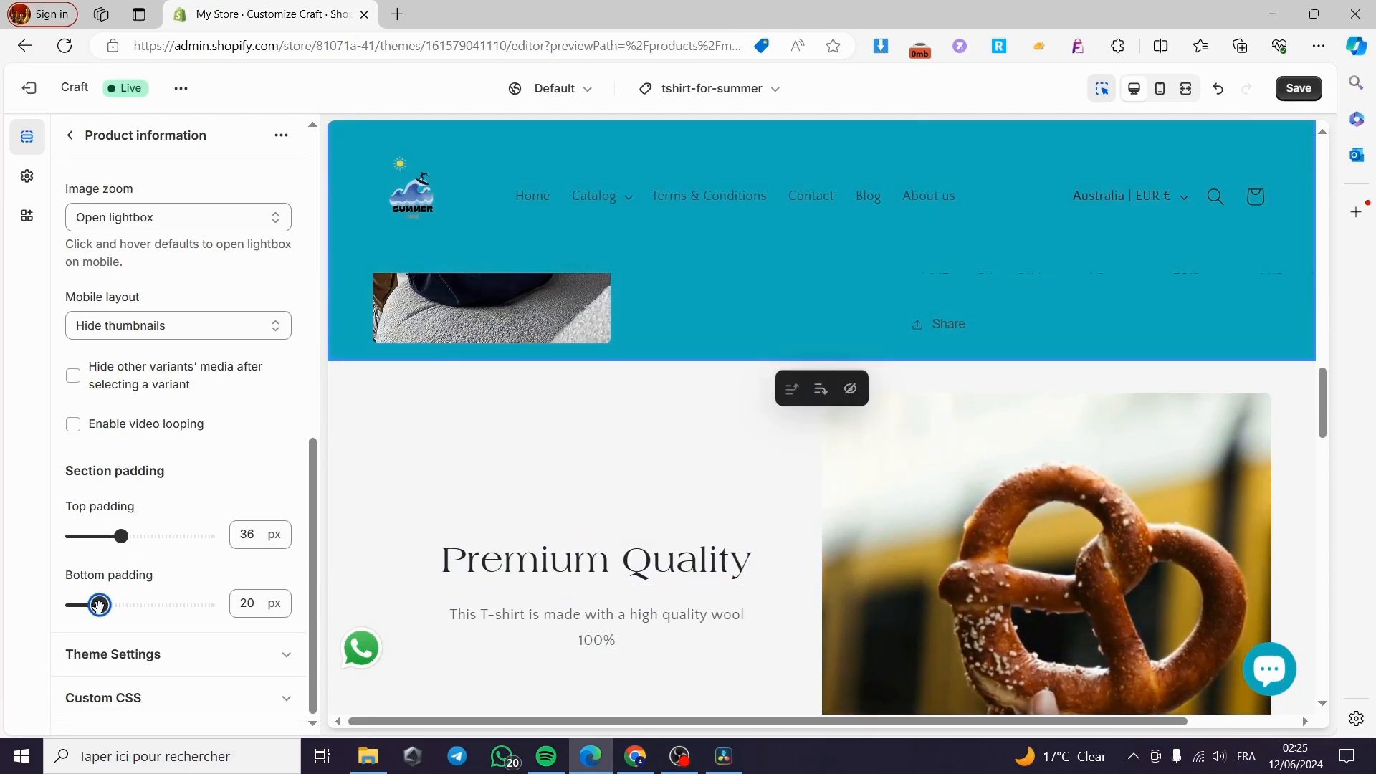
Set the Product information section's bottom padding to 84 px and check the spacing in the preview
drag(99, 605, 186, 605)
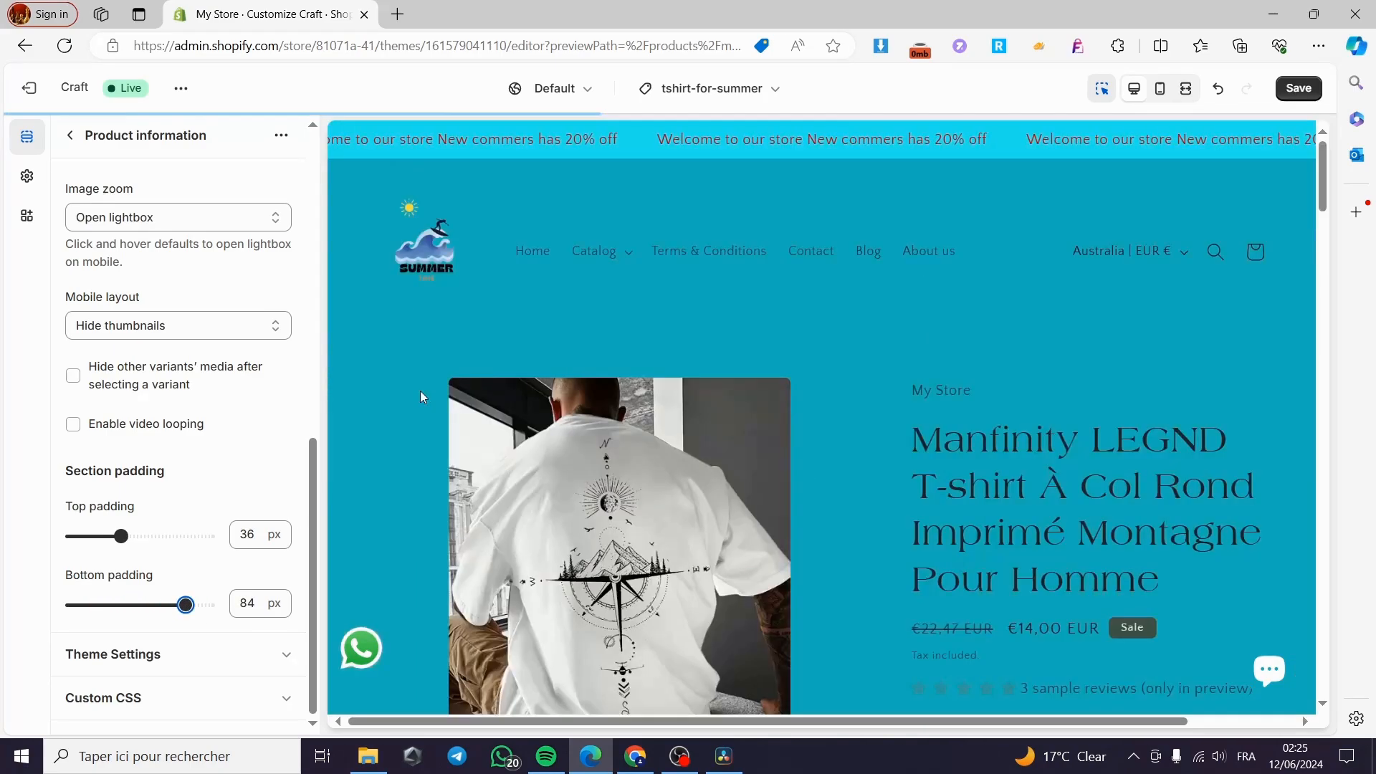
scroll(564, 495, down, 10)
scroll(566, 506, down, 9)
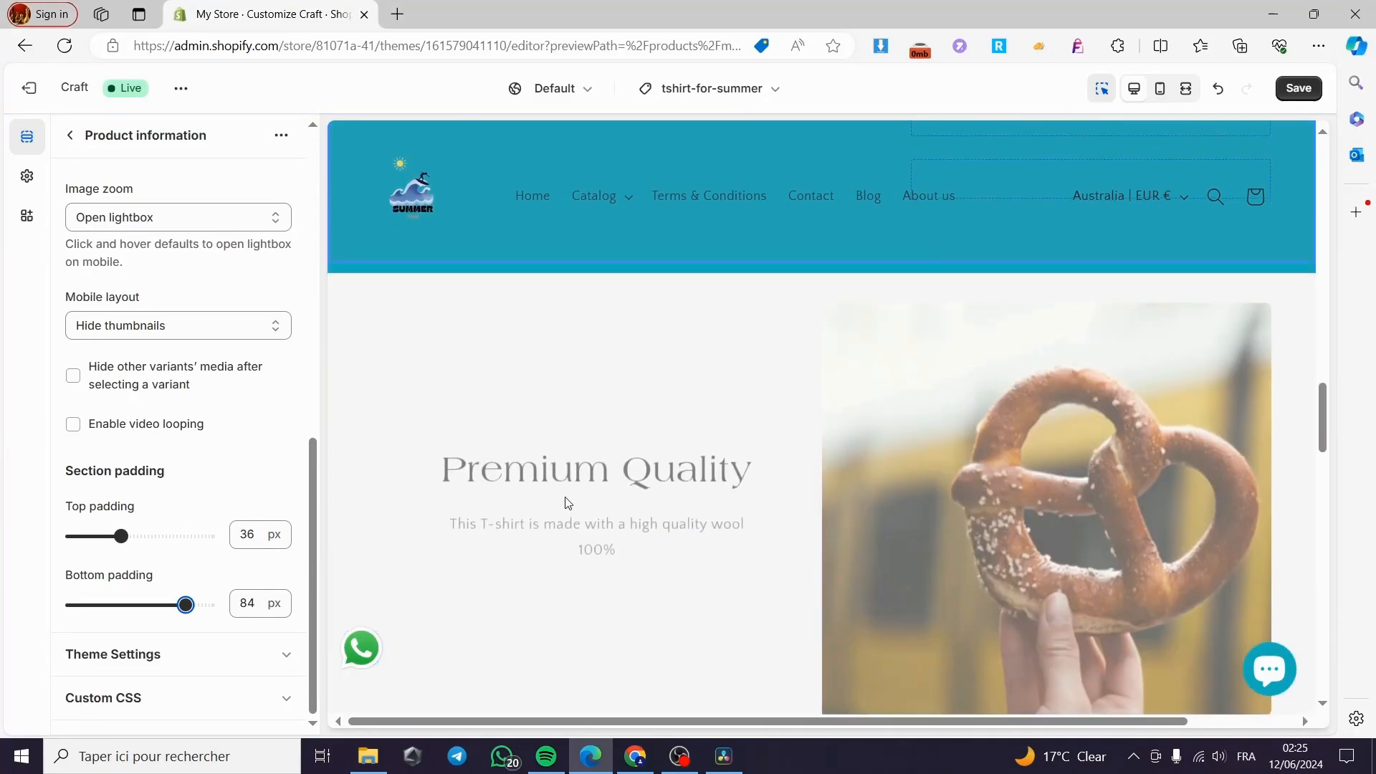
scroll(566, 499, down, 14)
scroll(568, 490, down, 10)
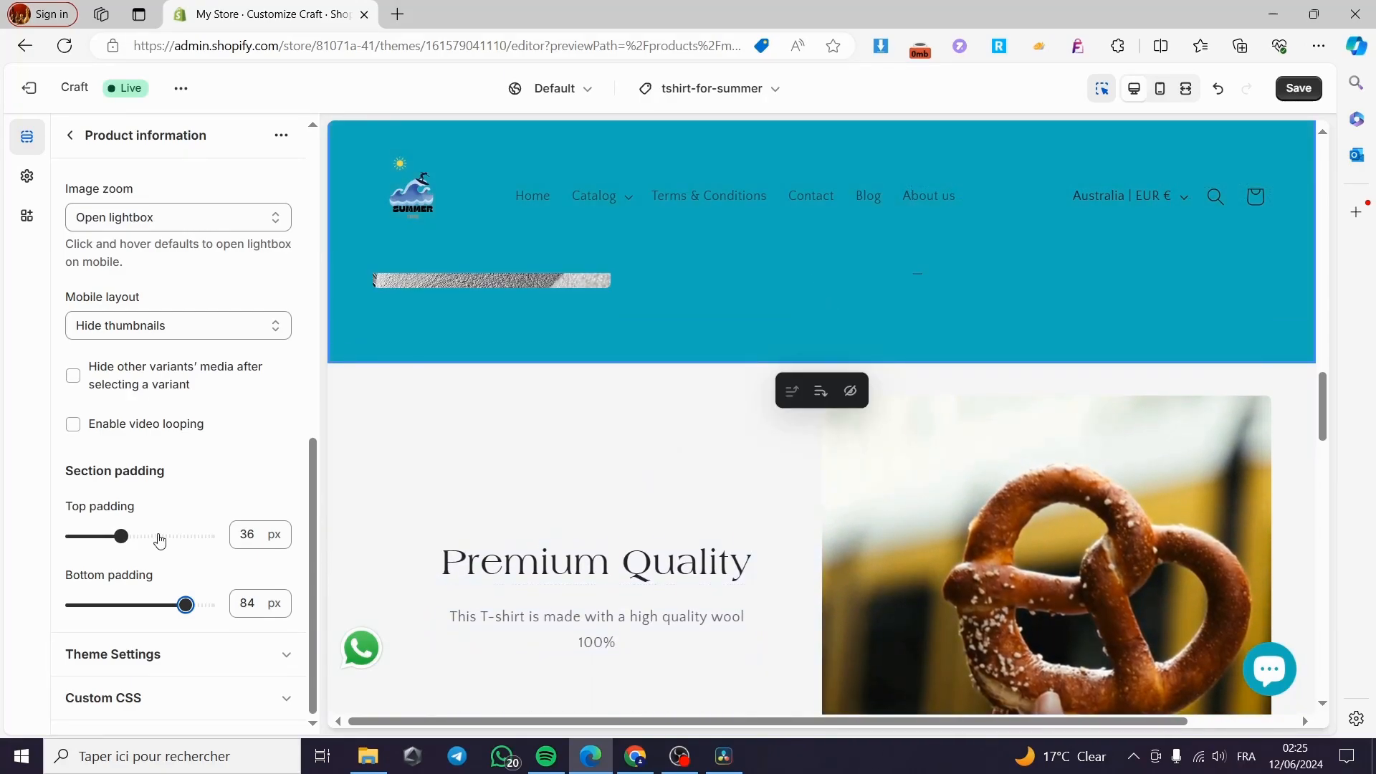
Expand the Product information section's theme settings and review the section's remaining color and media options
click(278, 651)
scroll(233, 642, down, 4)
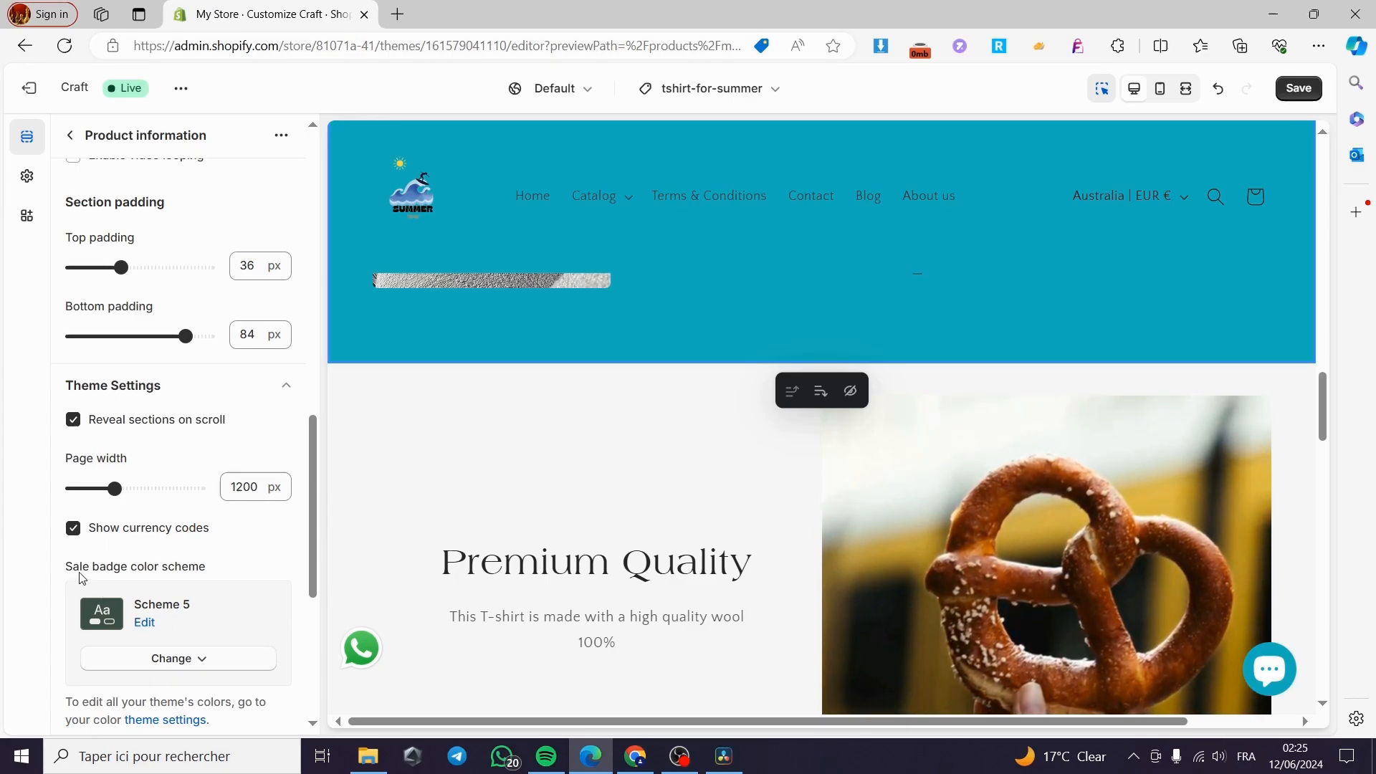
scroll(215, 595, up, 12)
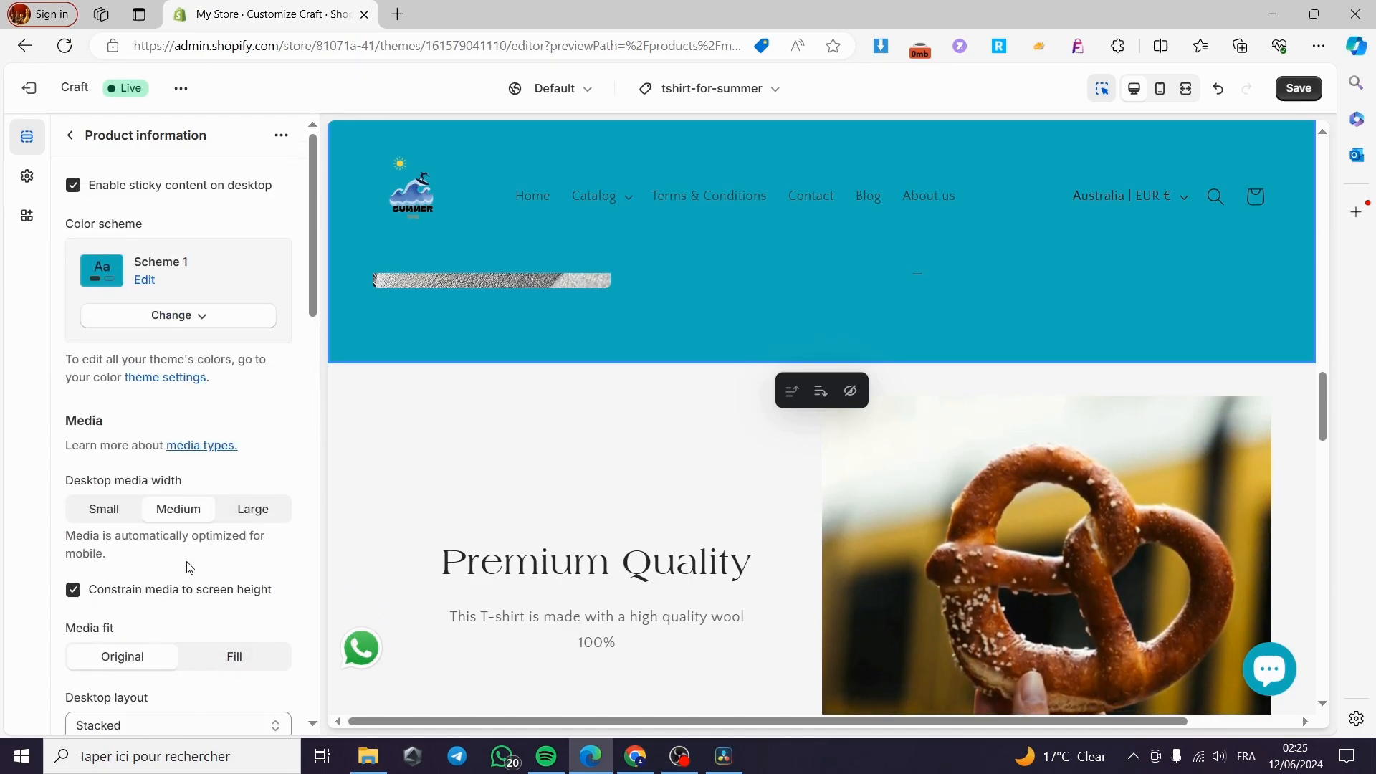
scroll(549, 449, down, 1)
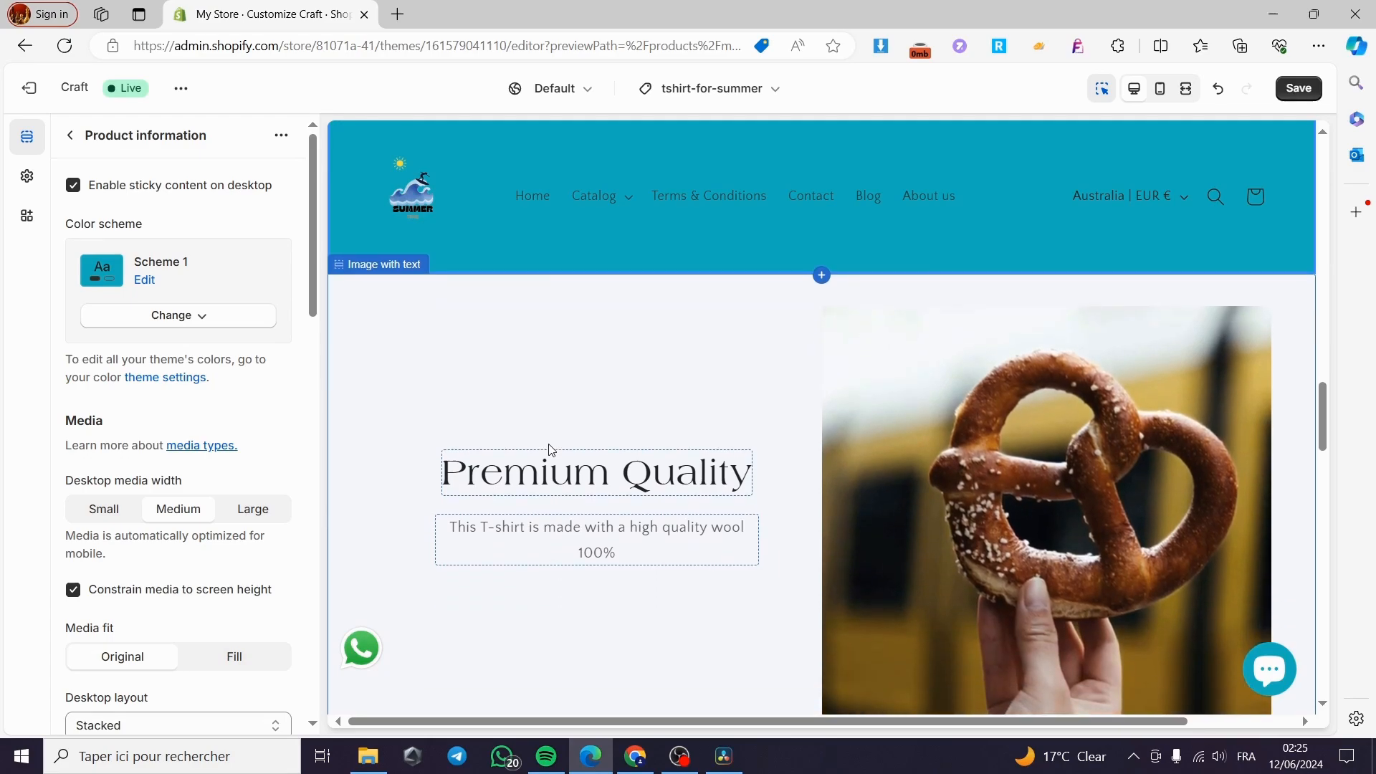